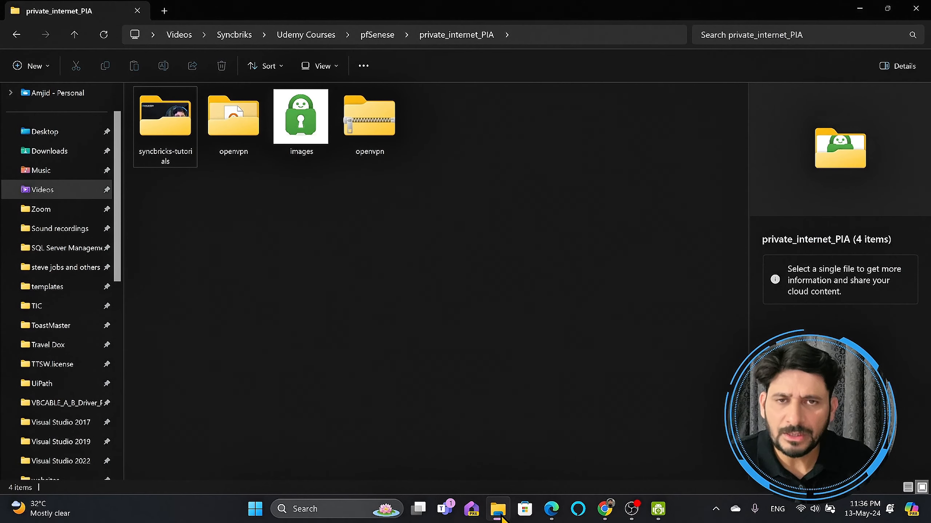
Step: Open the openvpn folder inside private_internet_PIA and look through the Private Internet Access downloads page
{"action": "left_click", "coordinate": [239, 158]}
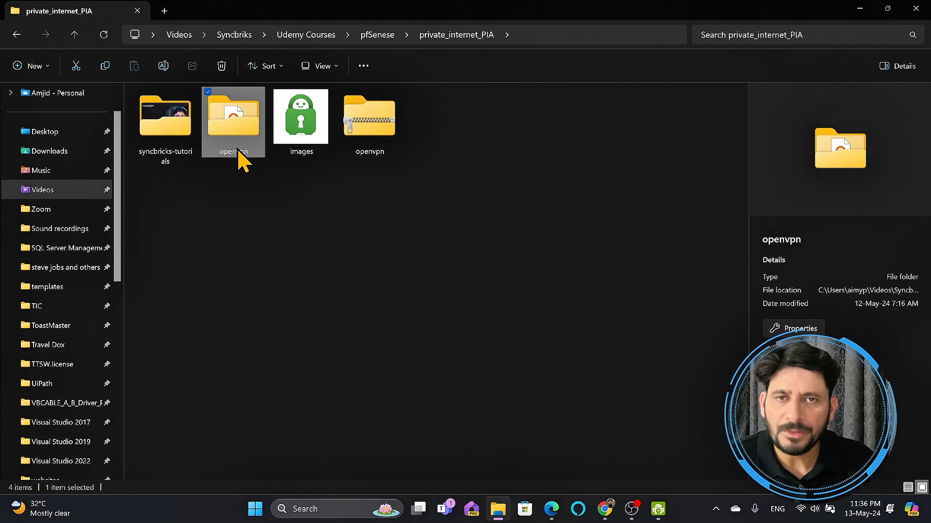
{"action": "double_click", "coordinate": [239, 158]}
{"action": "scroll", "coordinate": [560, 324], "scroll_direction": "down", "scroll_amount": 10}
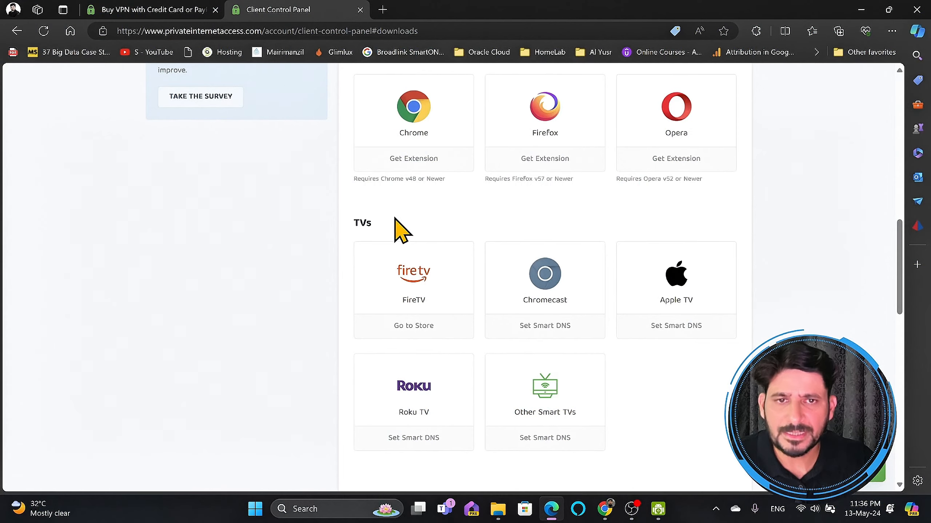
{"action": "scroll", "coordinate": [403, 227], "scroll_direction": "up", "scroll_amount": 10}
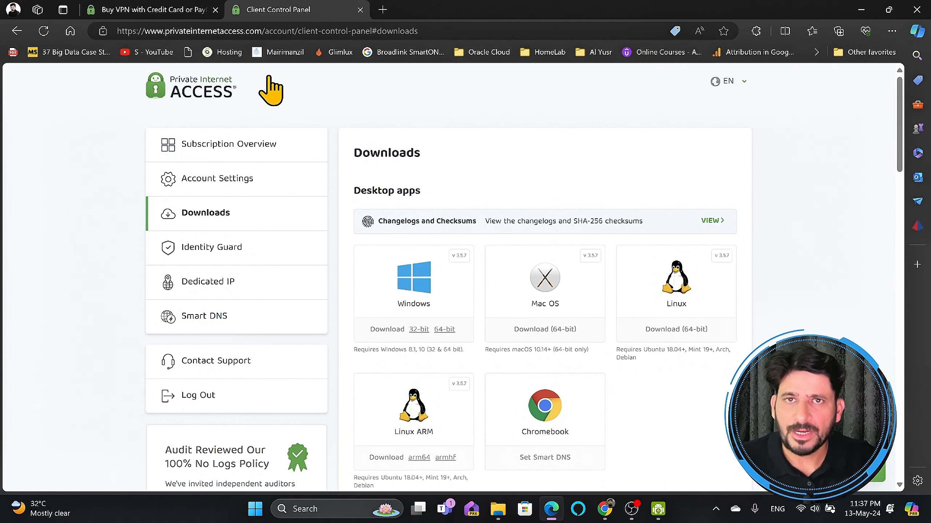
{"action": "left_click", "coordinate": [859, 10]}
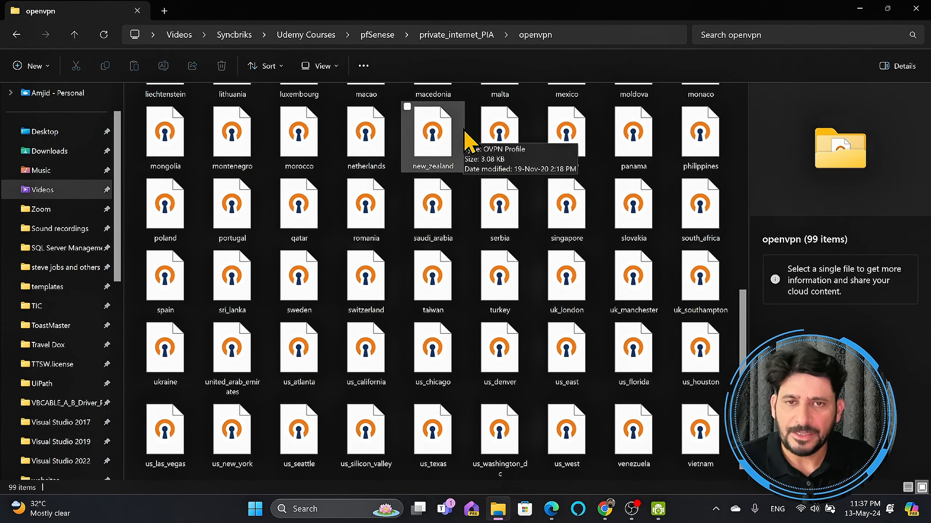
Step: Find the singapore profile among the OpenVPN files and open it in Visual Studio Code
{"action": "scroll", "coordinate": [330, 205], "scroll_direction": "up", "scroll_amount": 10}
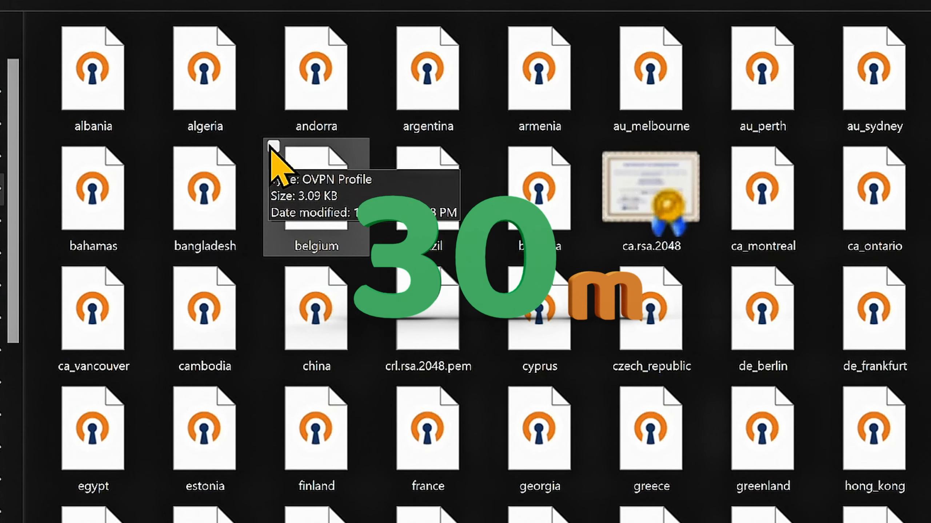
{"action": "scroll", "coordinate": [271, 146], "scroll_direction": "down", "scroll_amount": 6}
{"action": "left_click", "coordinate": [731, 220]}
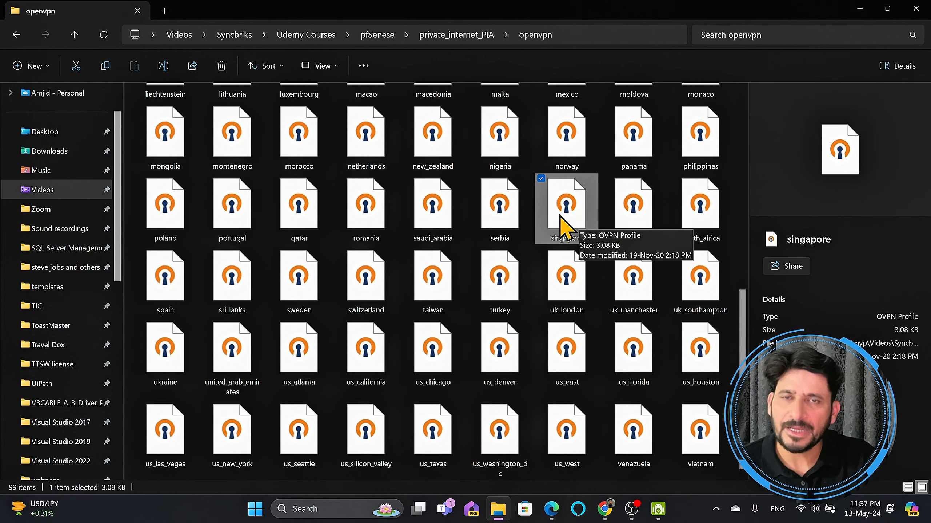
{"action": "right_click", "coordinate": [560, 215]}
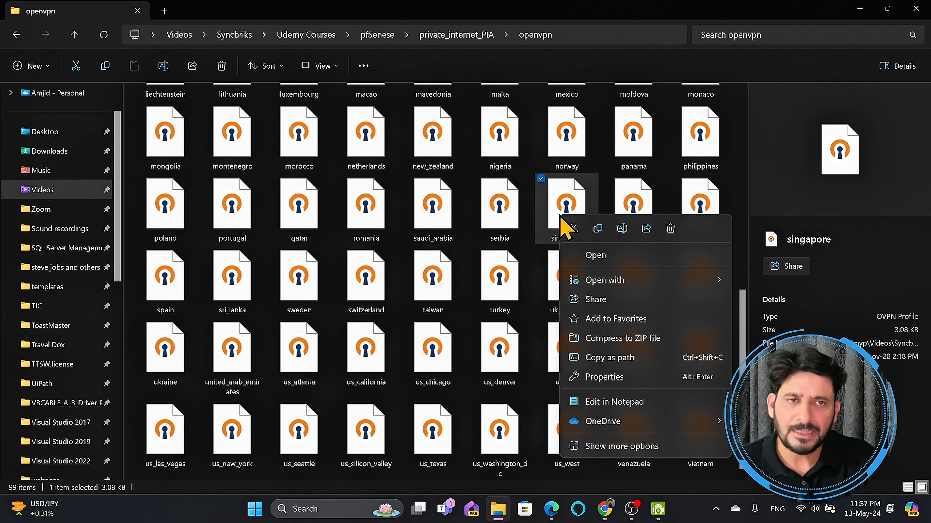
{"action": "mouse_move", "coordinate": [594, 275]}
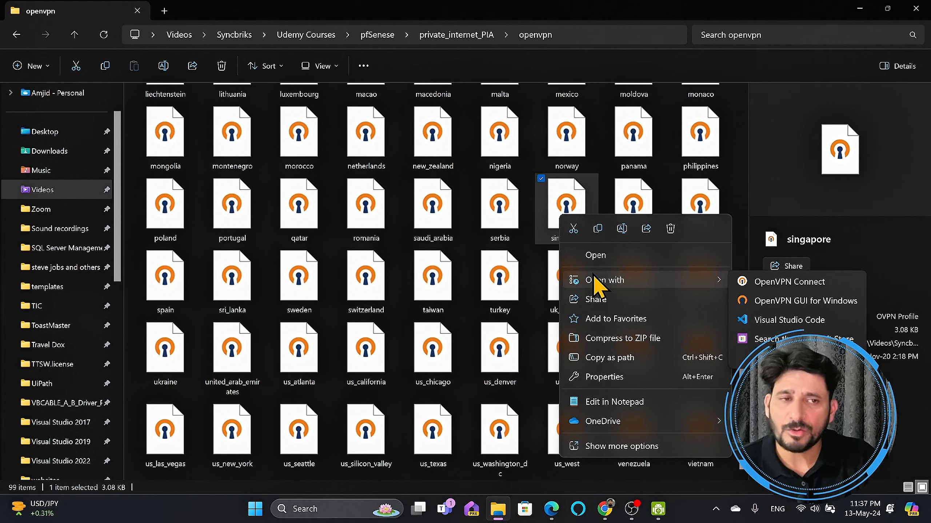
{"action": "left_click", "coordinate": [781, 325]}
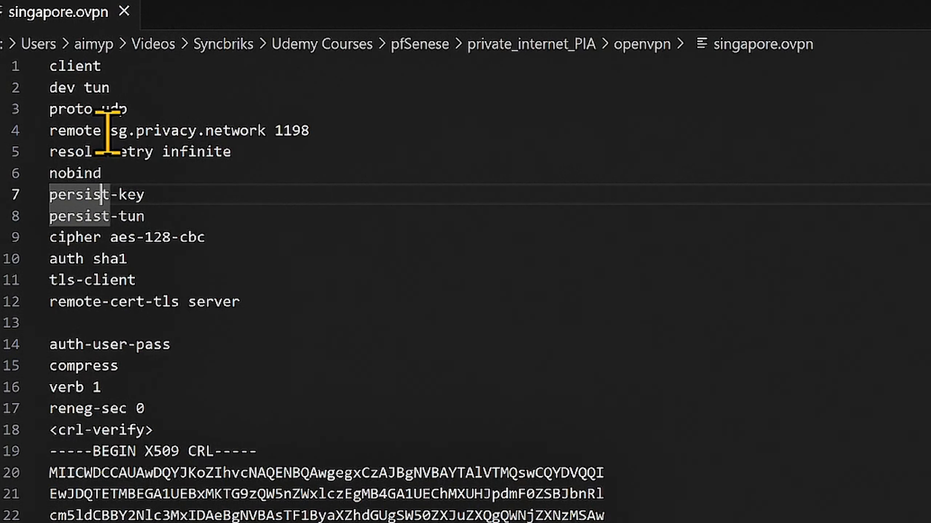
Step: Copy the server address sg.privacy.network from the remote line of singapore.ovpn
{"action": "left_click", "coordinate": [61, 131]}
{"action": "left_click_drag", "start_coordinate": [90, 130], "coordinate": [199, 129]}
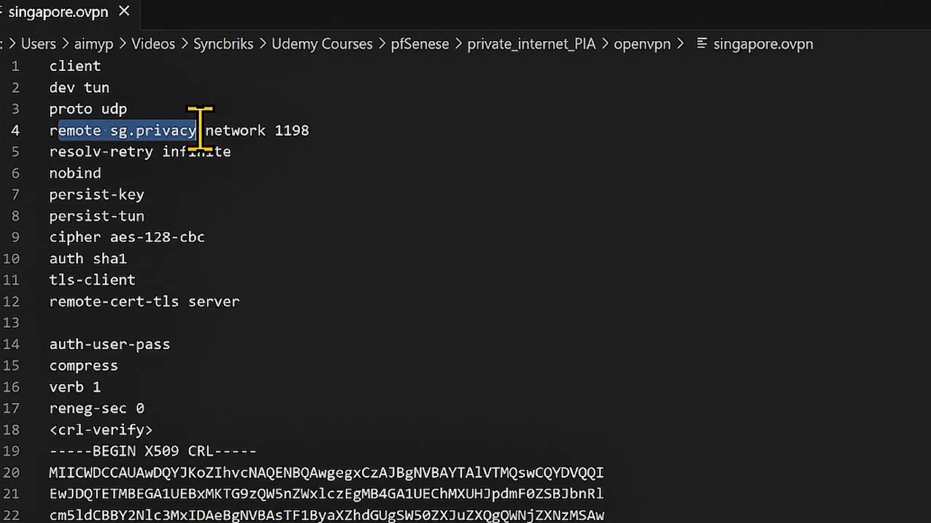
{"action": "left_click", "coordinate": [171, 131]}
{"action": "left_click", "coordinate": [118, 130]}
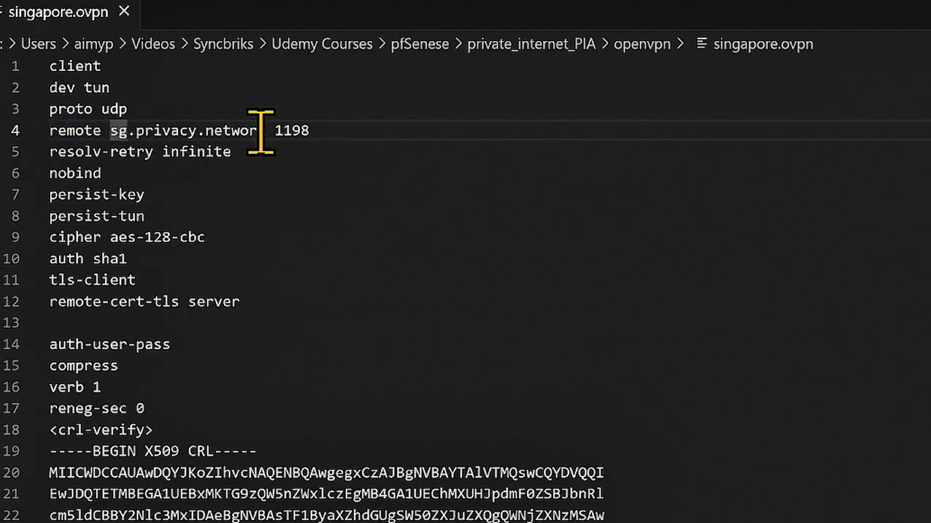
{"action": "left_click_drag", "start_coordinate": [267, 131], "coordinate": [113, 133]}
{"action": "right_click", "coordinate": [128, 132]}
{"action": "left_click", "coordinate": [180, 254]}
Step: Switch to a new Command Prompt and ping sg.privacy.network with the copied address
{"action": "key", "text": "super"}
{"action": "type", "text": "cmd"}
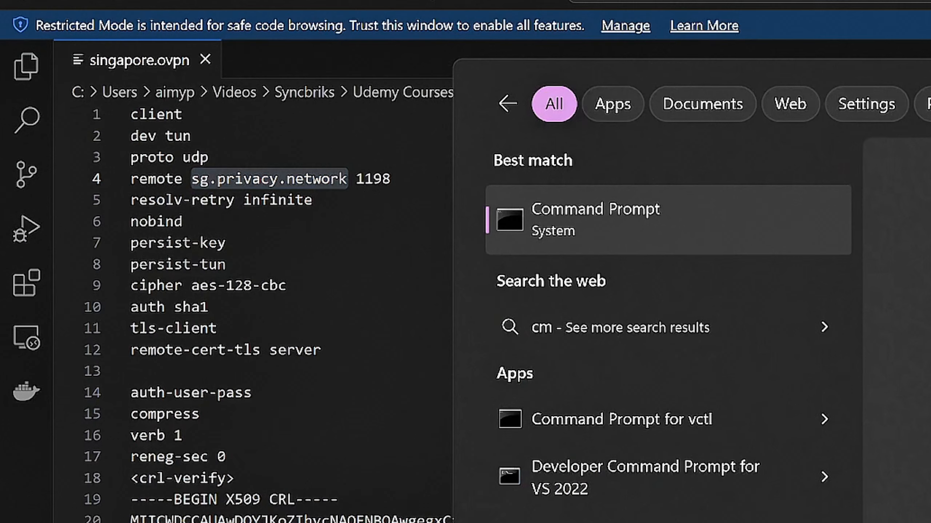
{"action": "key", "text": "Return"}
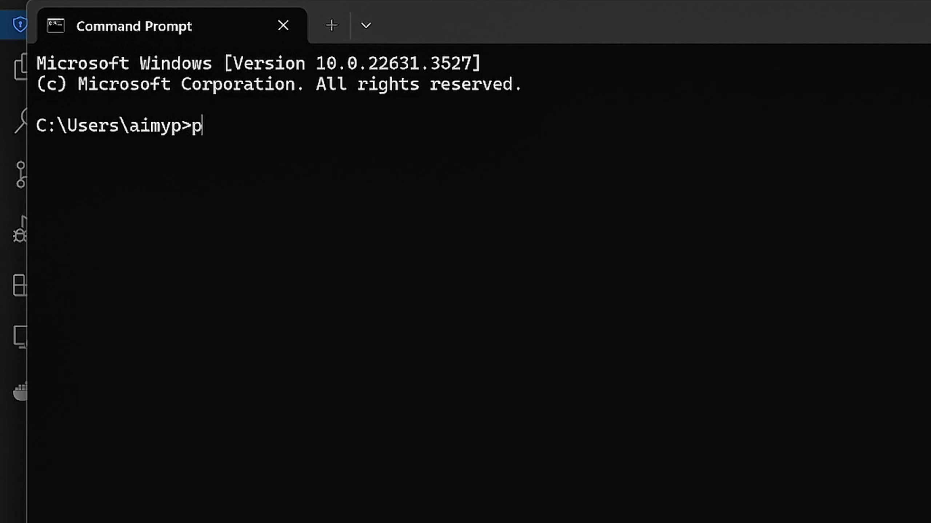
{"action": "type", "text": "ping"}
{"action": "key", "text": "ctrl+v"}
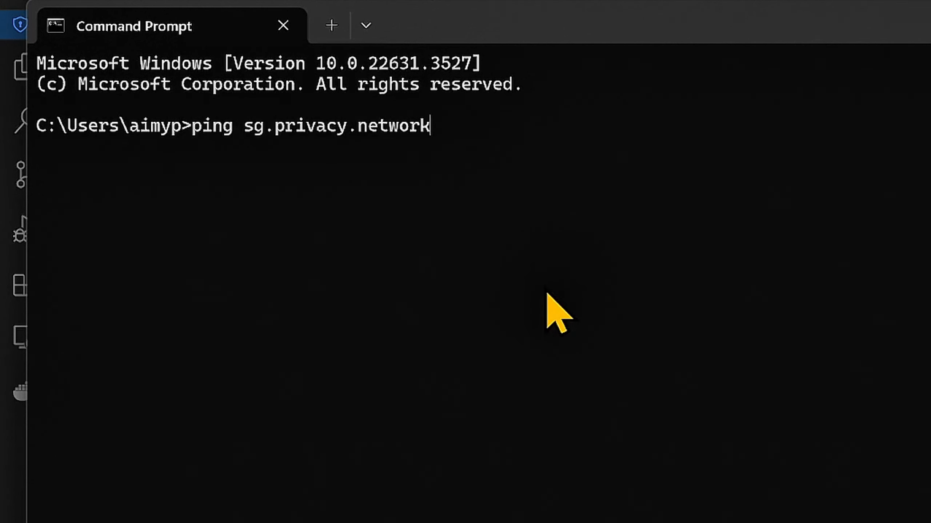
{"action": "key", "text": "Return"}
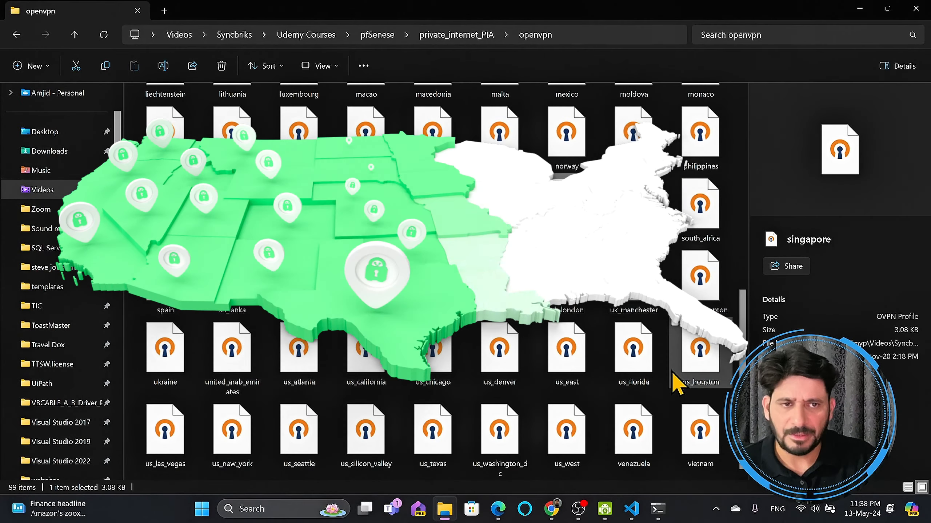
Step: Open the us_west profile in Visual Studio Code and select its server address us3.privacy.network on the remote line
{"action": "left_click", "coordinate": [631, 435]}
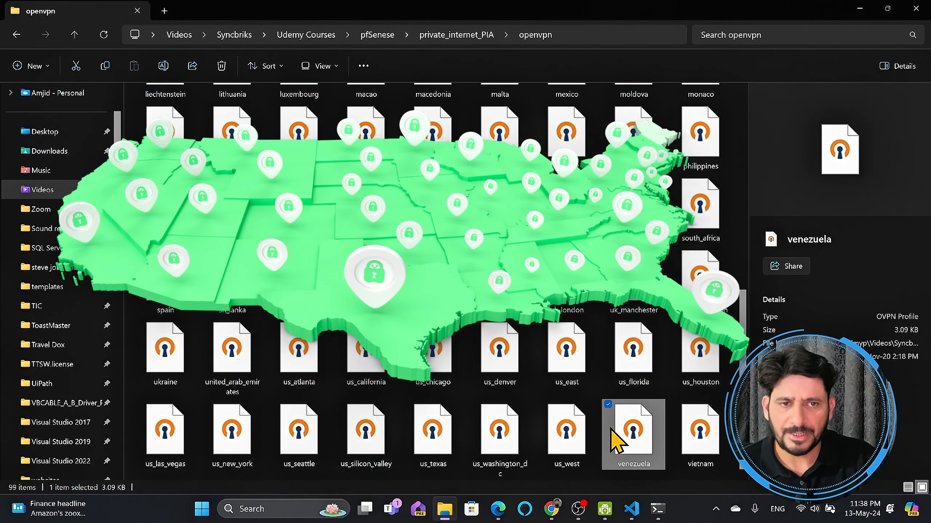
{"action": "left_click", "coordinate": [571, 454]}
{"action": "right_click", "coordinate": [572, 455]}
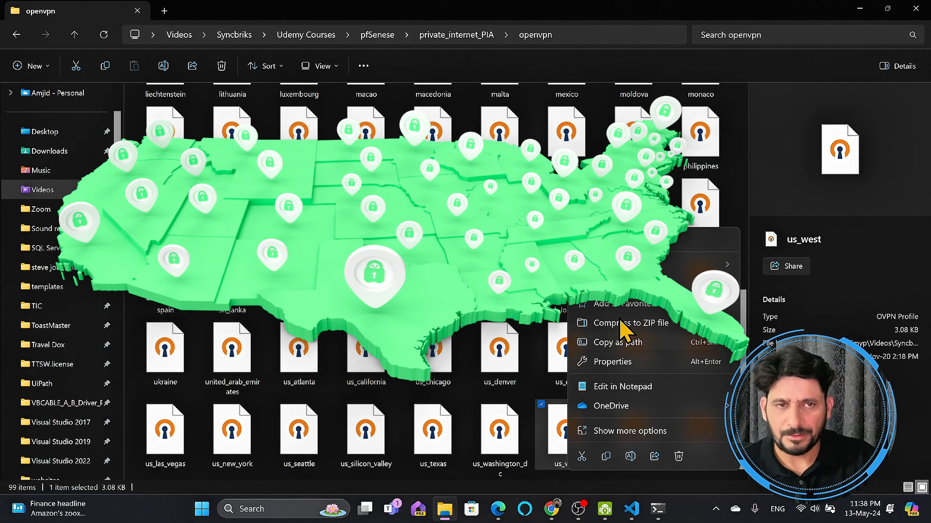
{"action": "mouse_move", "coordinate": [645, 264]}
{"action": "left_click", "coordinate": [831, 278]}
{"action": "left_click_drag", "start_coordinate": [103, 112], "coordinate": [173, 115]}
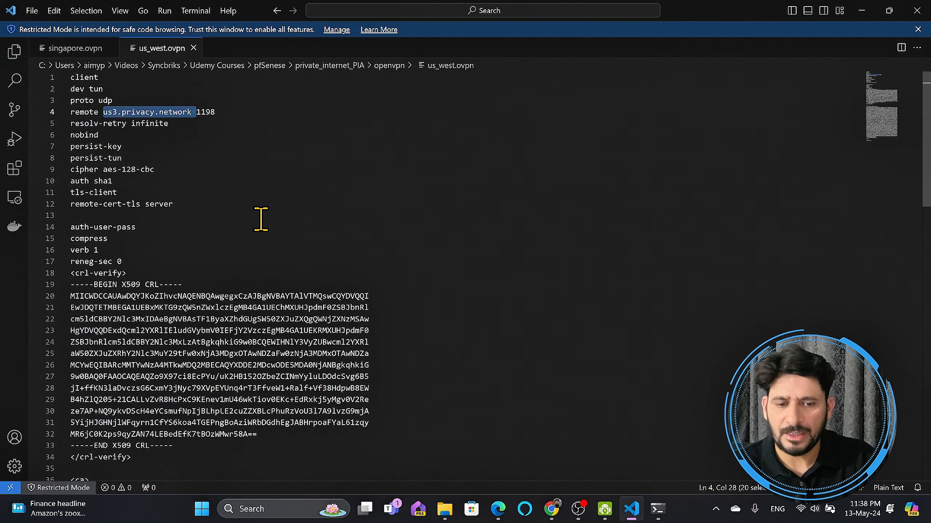
Step: Ping us3.privacy.network in Command Prompt and compare its response times with the Singapore server
{"action": "left_click", "coordinate": [657, 509]}
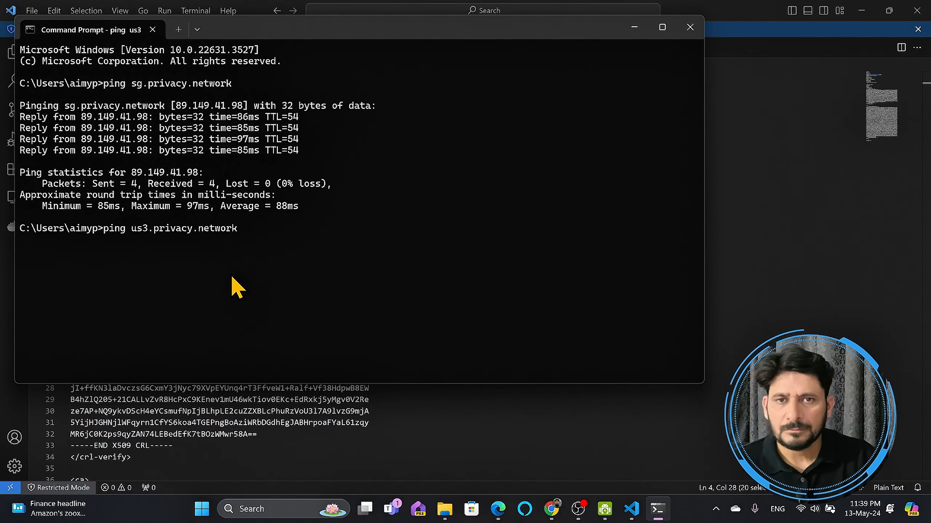
{"action": "key", "text": "Return"}
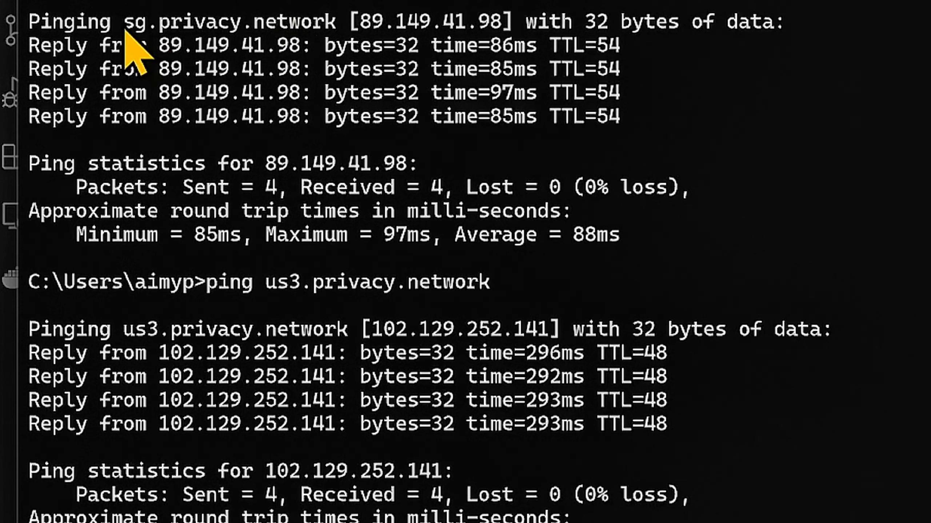
{"action": "left_click_drag", "start_coordinate": [125, 31], "coordinate": [335, 30]}
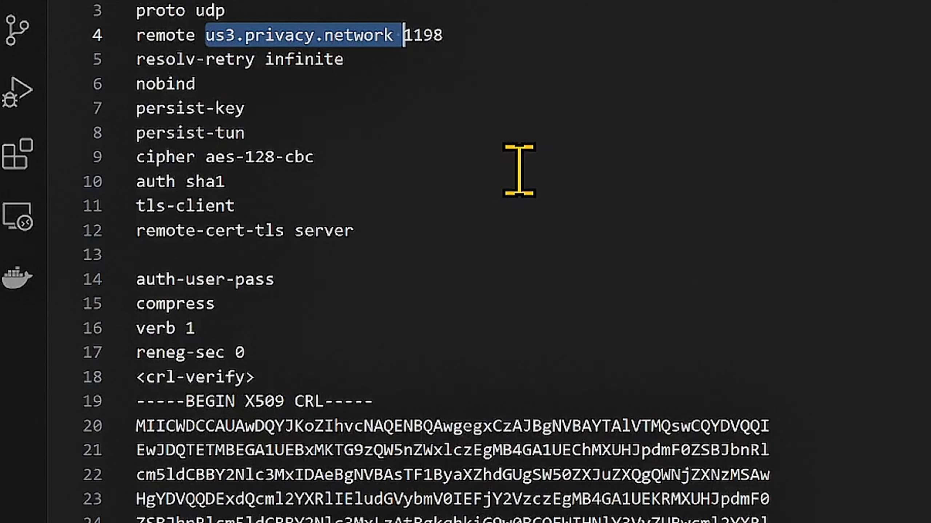
Step: Return to singapore.ovpn and copy the certificate in its ca section, from the BEGIN CERTIFICATE line through the END CERTIFICATE line
{"action": "left_click", "coordinate": [435, 196]}
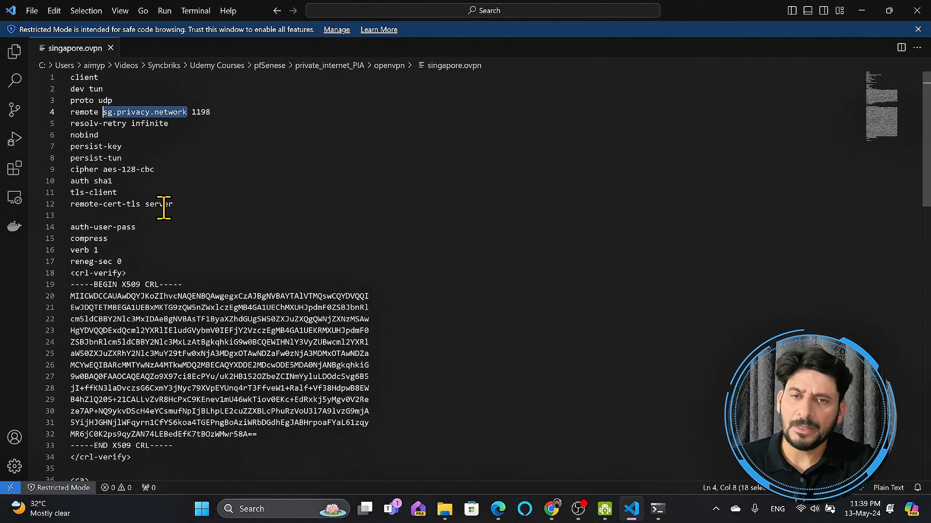
{"action": "scroll", "coordinate": [164, 208], "scroll_direction": "down", "scroll_amount": 4}
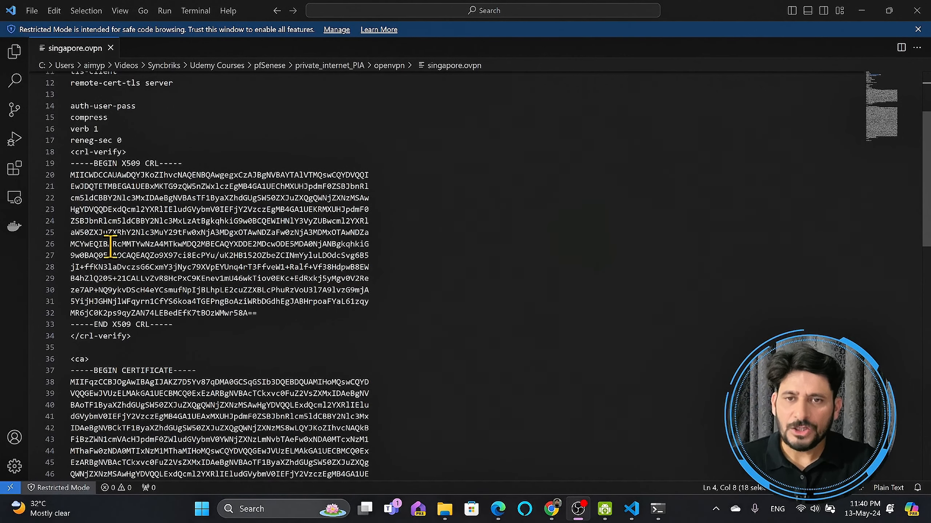
{"action": "scroll", "coordinate": [110, 245], "scroll_direction": "down", "scroll_amount": 4}
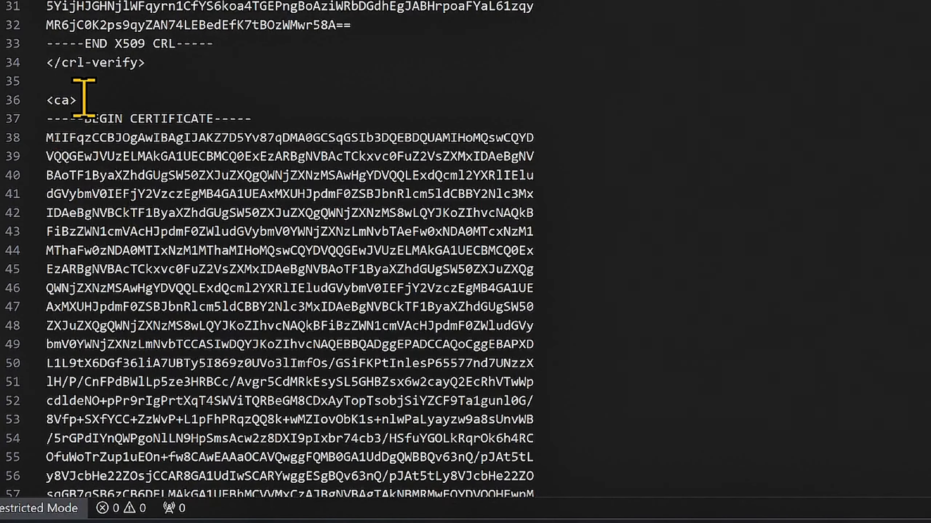
{"action": "left_click_drag", "start_coordinate": [48, 100], "coordinate": [82, 100]}
{"action": "scroll", "coordinate": [129, 143], "scroll_direction": "down", "scroll_amount": 6}
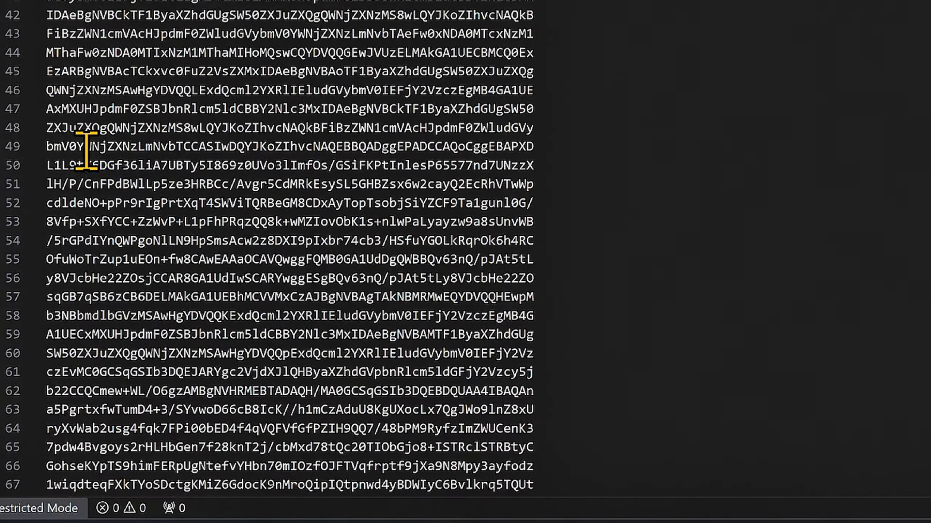
{"action": "scroll", "coordinate": [130, 258], "scroll_direction": "up", "scroll_amount": 5}
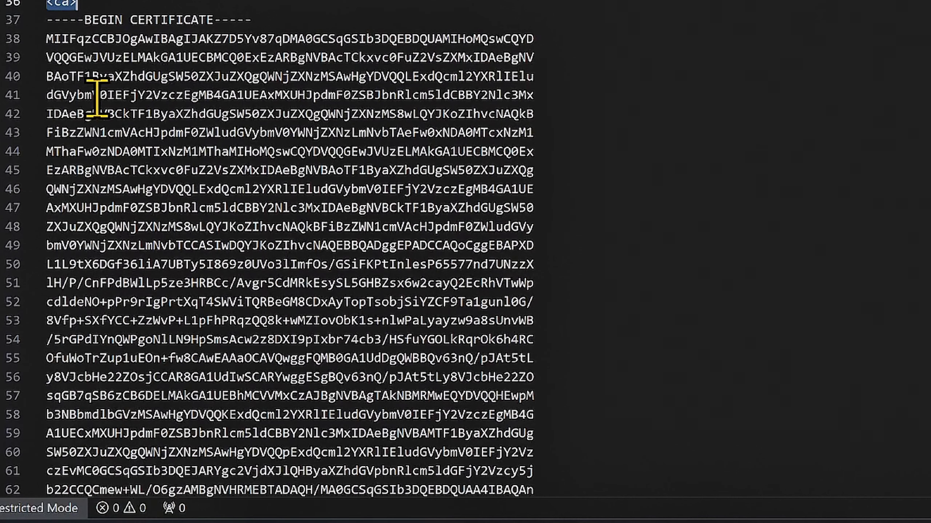
{"action": "left_click", "coordinate": [50, 28]}
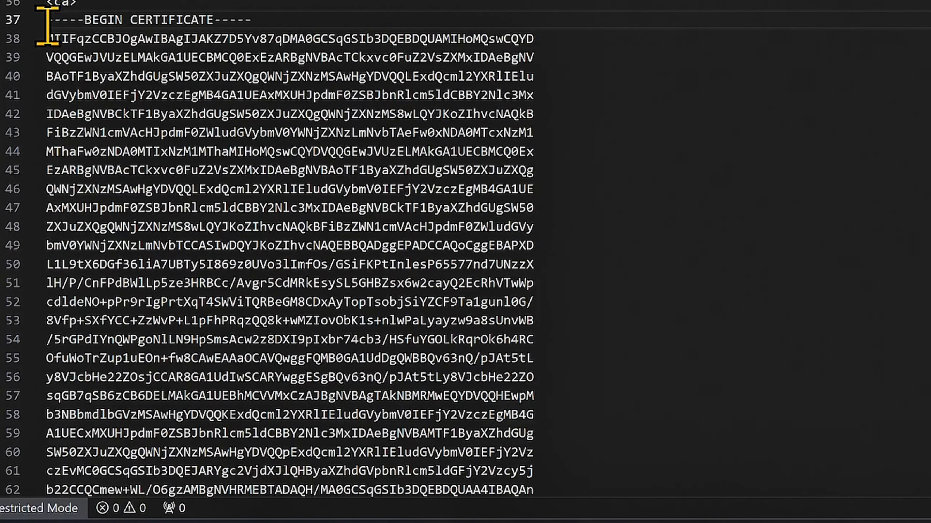
{"action": "left_click_drag", "start_coordinate": [47, 26], "coordinate": [251, 251]}
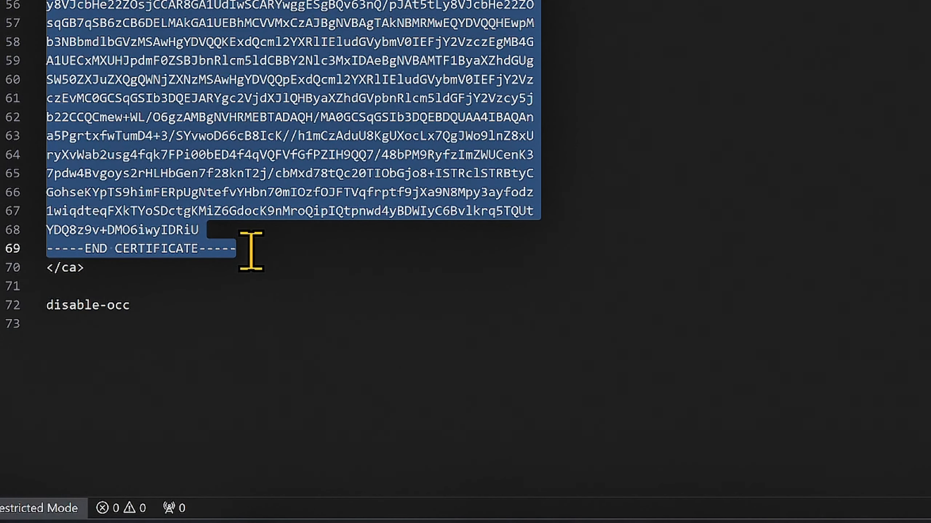
{"action": "right_click", "coordinate": [232, 154]}
{"action": "left_click", "coordinate": [271, 253]}
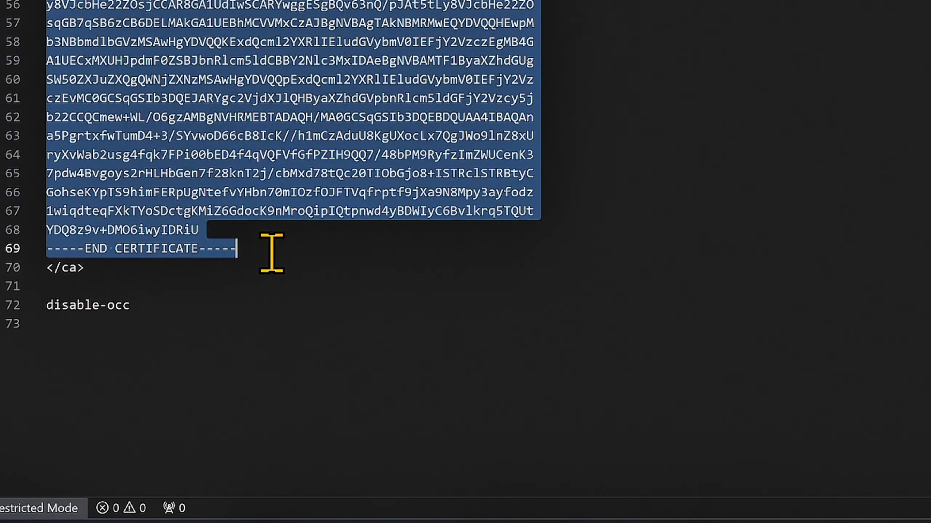
Step: Switch to pfSense in Chrome and start a new certificate authority with the descriptive name pia_ca
{"action": "mouse_move", "coordinate": [546, 503]}
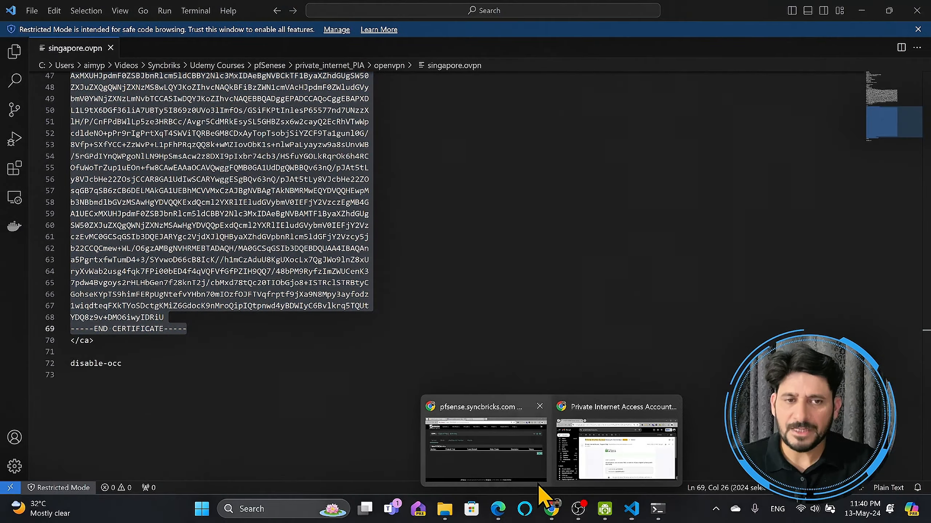
{"action": "left_click", "coordinate": [512, 458]}
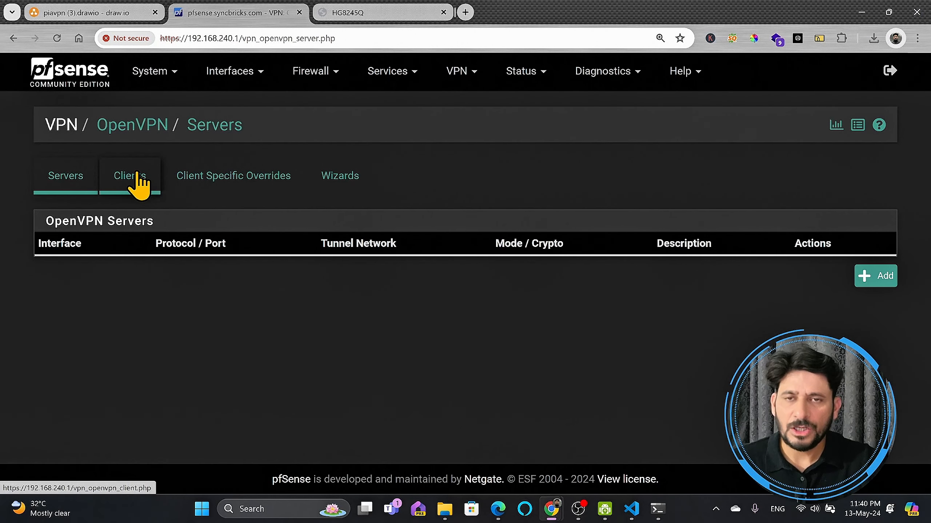
{"action": "left_click", "coordinate": [134, 72]}
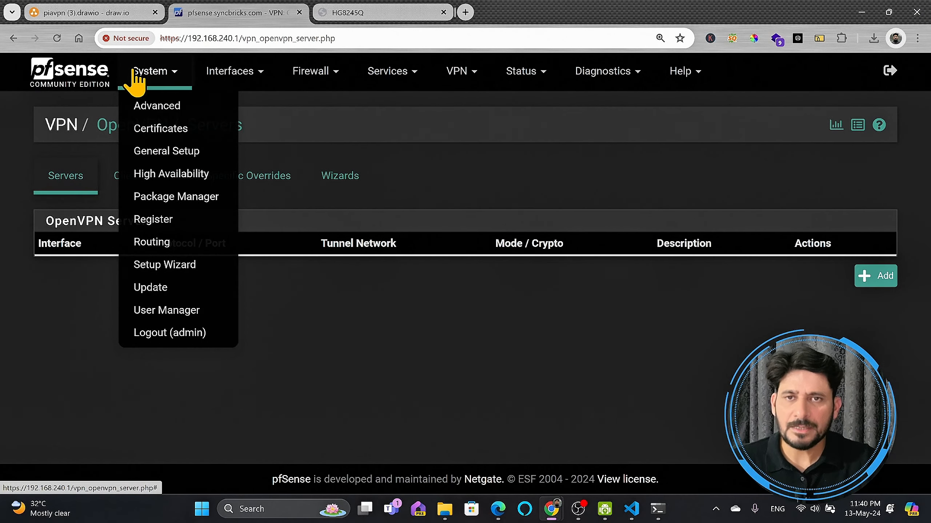
{"action": "left_click", "coordinate": [151, 129]}
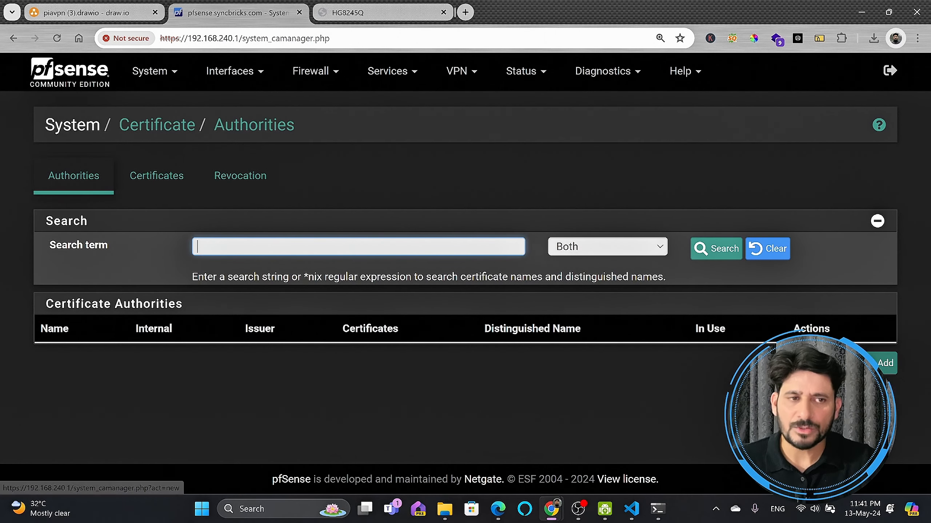
{"action": "left_click", "coordinate": [885, 363]}
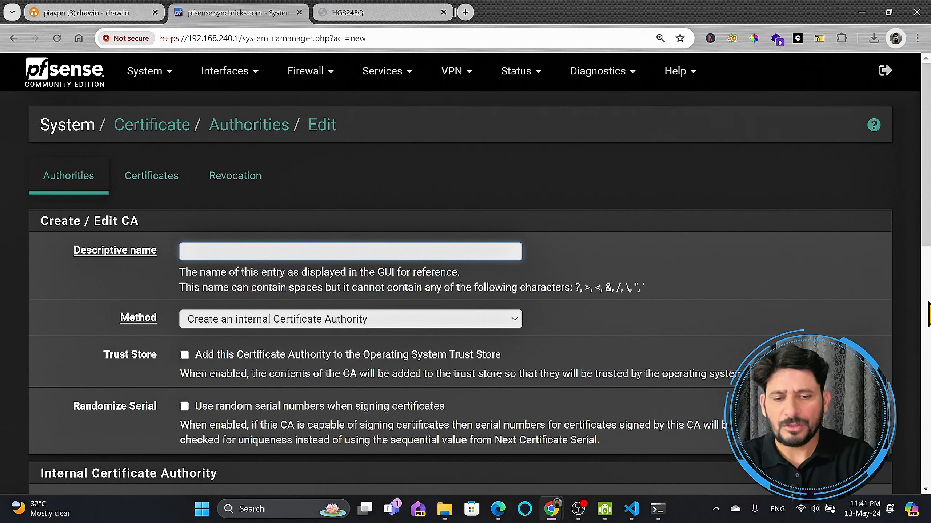
{"action": "type", "text": "pia_ca"}
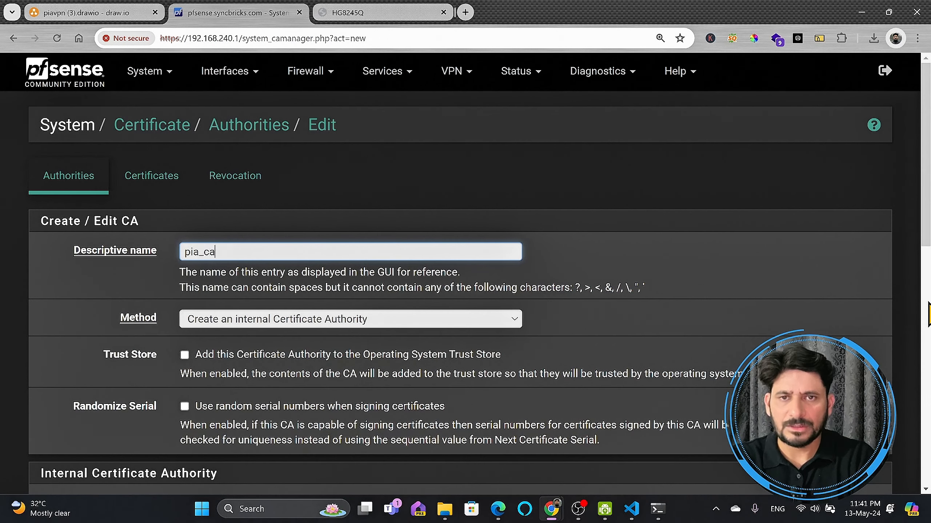
Step: Set the new certificate authority's descriptive name to pia
{"action": "key", "text": "Tab"}
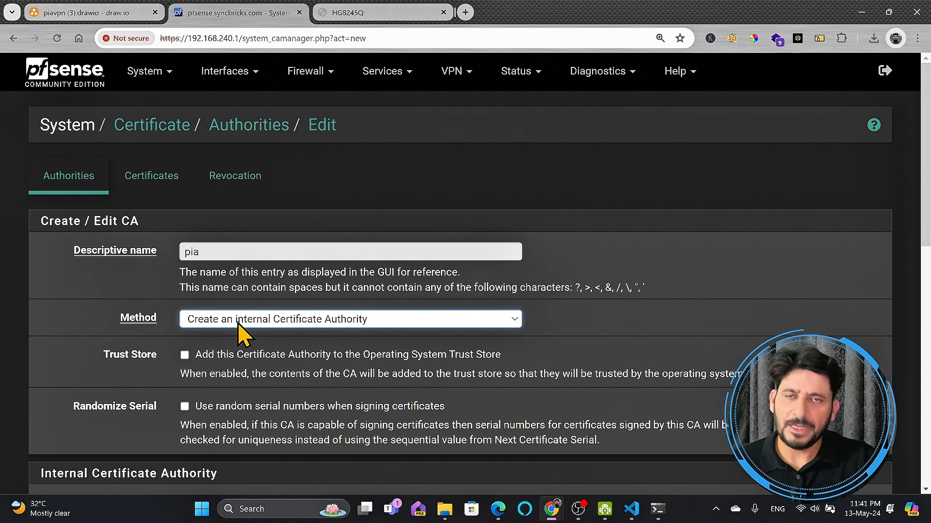
{"action": "left_click", "coordinate": [636, 516]}
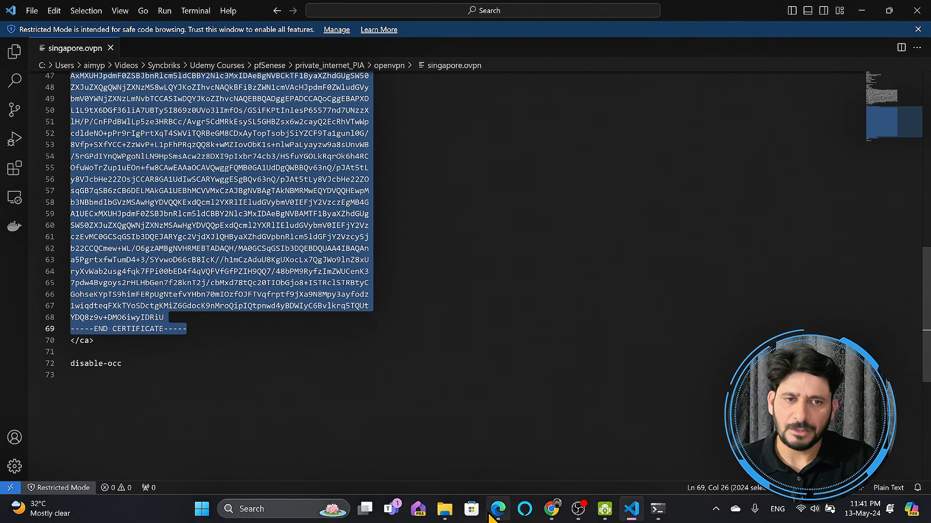
{"action": "left_click", "coordinate": [507, 513]}
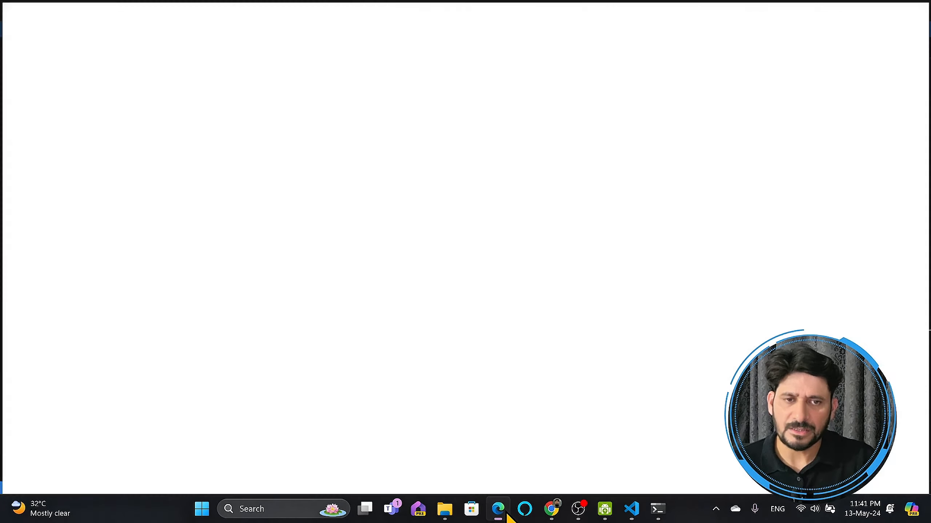
{"action": "left_click", "coordinate": [503, 512]}
{"action": "mouse_move", "coordinate": [544, 511]}
{"action": "left_click", "coordinate": [484, 451]}
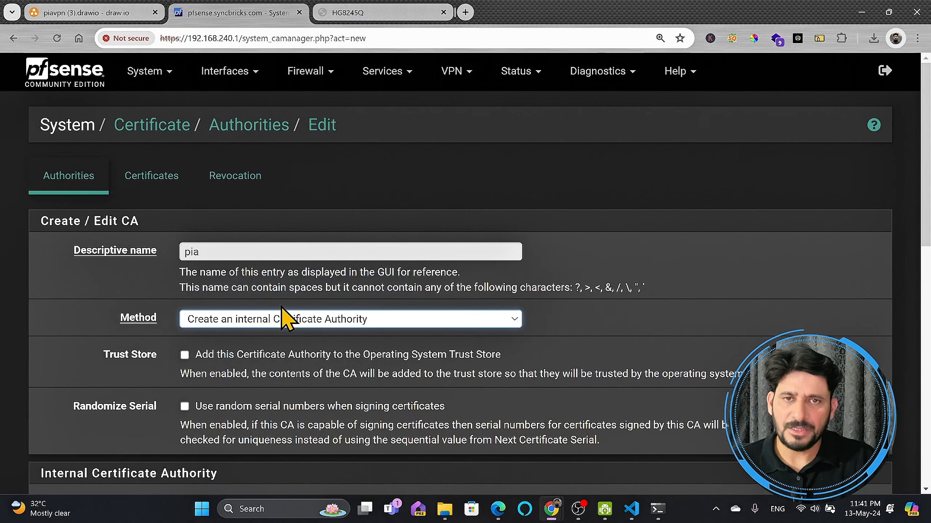
Step: Set the certificate authority's method to Import an existing Certificate Authority
{"action": "scroll", "coordinate": [256, 319], "scroll_direction": "down", "scroll_amount": 1}
{"action": "left_click", "coordinate": [257, 261]}
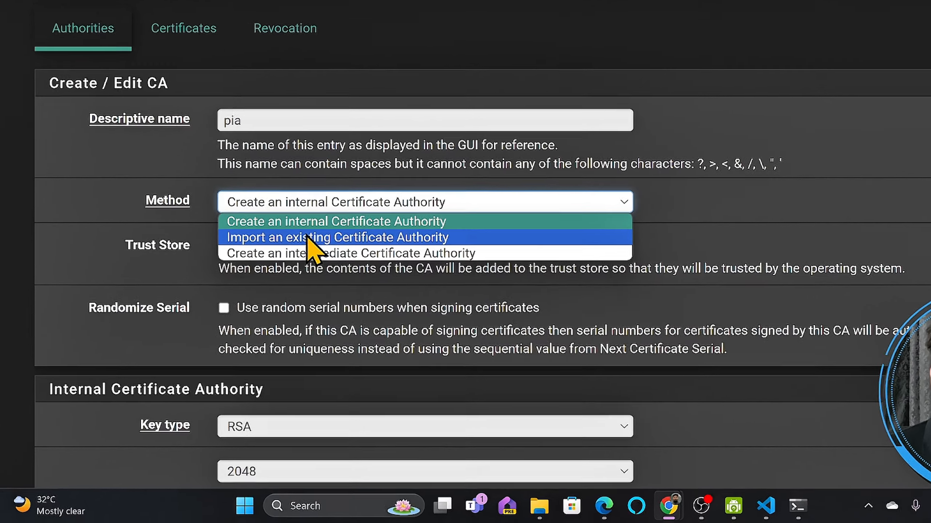
{"action": "left_click", "coordinate": [256, 289]}
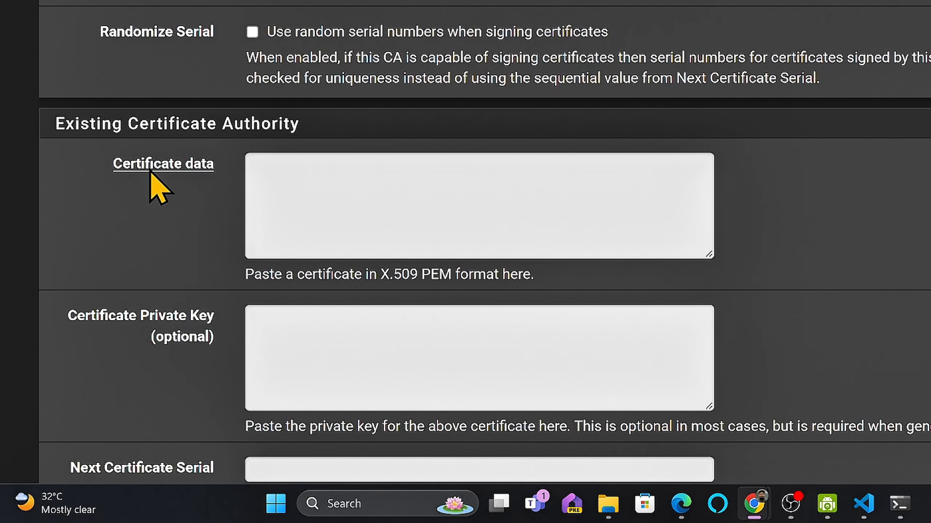
Step: Paste the copied CA certificate as the certificate data, check its beginning, and save the authority
{"action": "left_click", "coordinate": [279, 173]}
{"action": "right_click", "coordinate": [286, 176]}
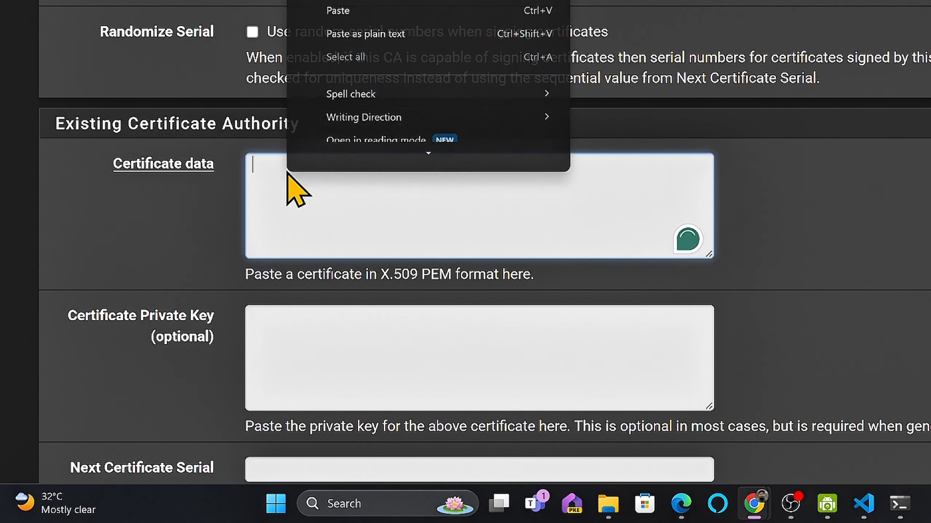
{"action": "left_click", "coordinate": [340, 4]}
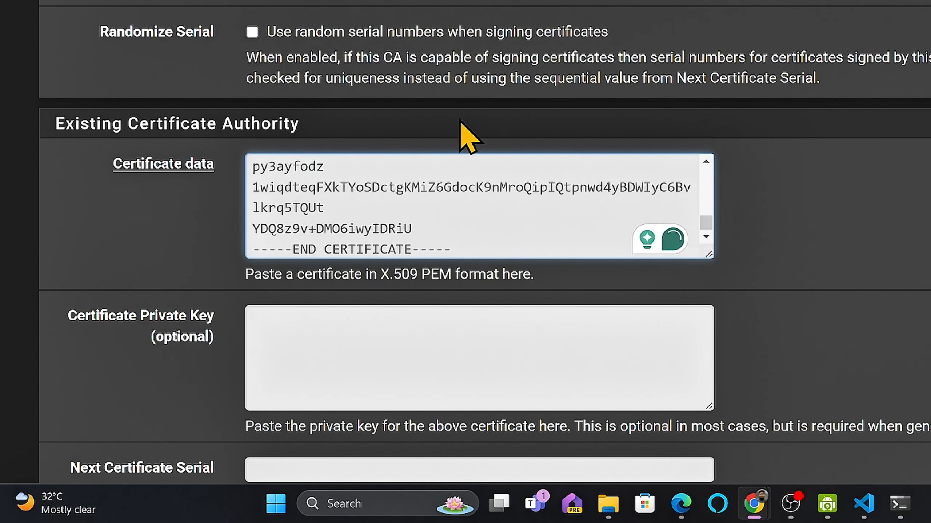
{"action": "left_click_drag", "start_coordinate": [702, 219], "coordinate": [693, 146]}
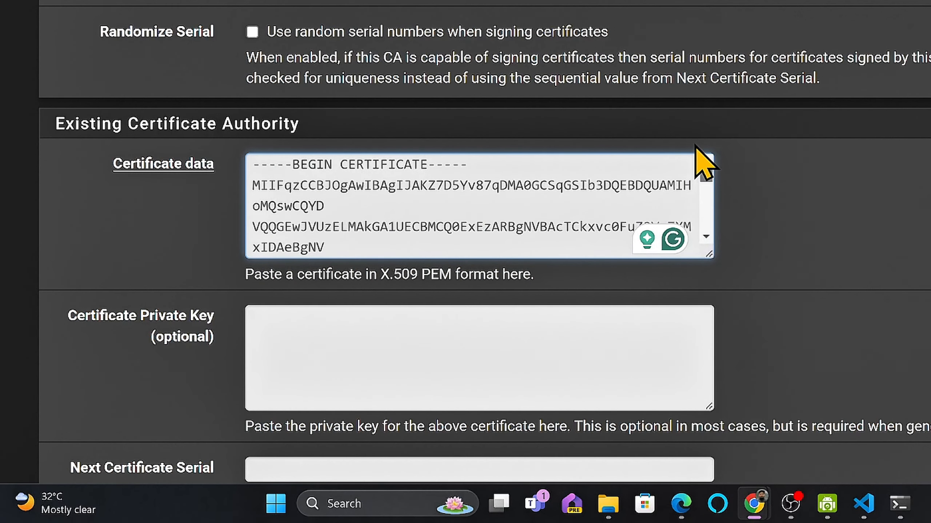
{"action": "scroll", "coordinate": [692, 204], "scroll_direction": "down", "scroll_amount": 5}
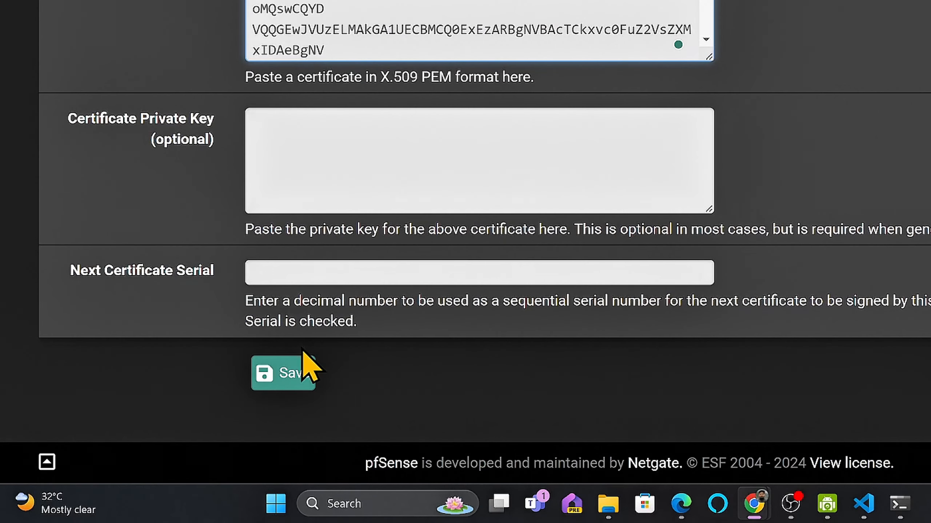
{"action": "left_click", "coordinate": [289, 374]}
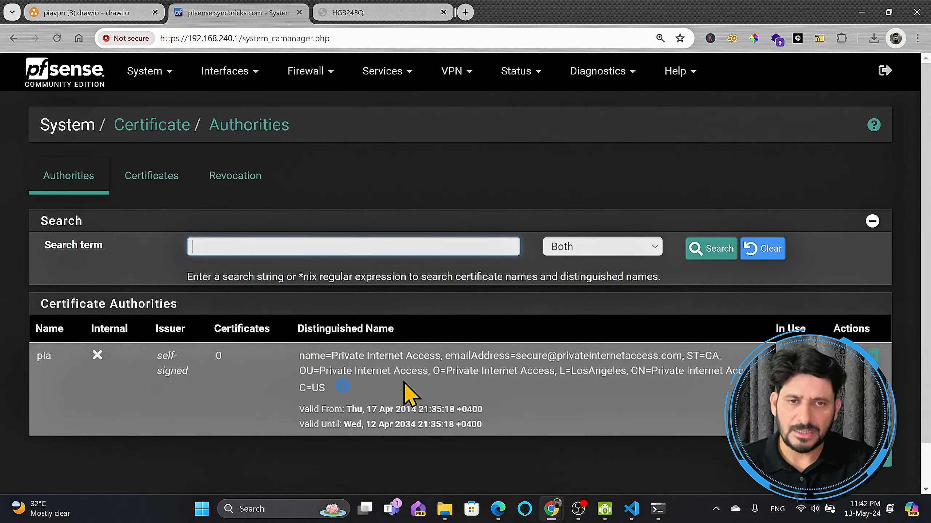
Step: Review the pia entry in the certificate authorities list and open the OpenVPN servers page
{"action": "scroll", "coordinate": [410, 431], "scroll_direction": "down", "scroll_amount": 1}
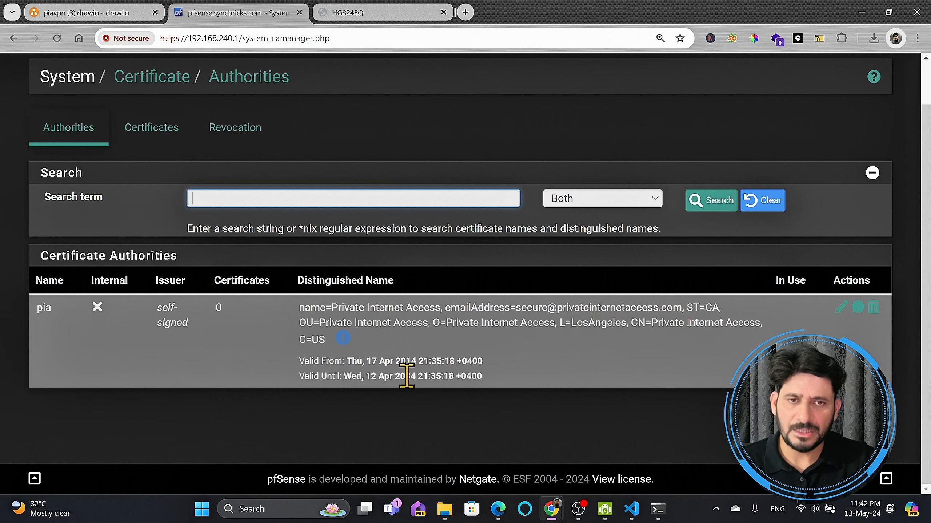
{"action": "mouse_move", "coordinate": [419, 376]}
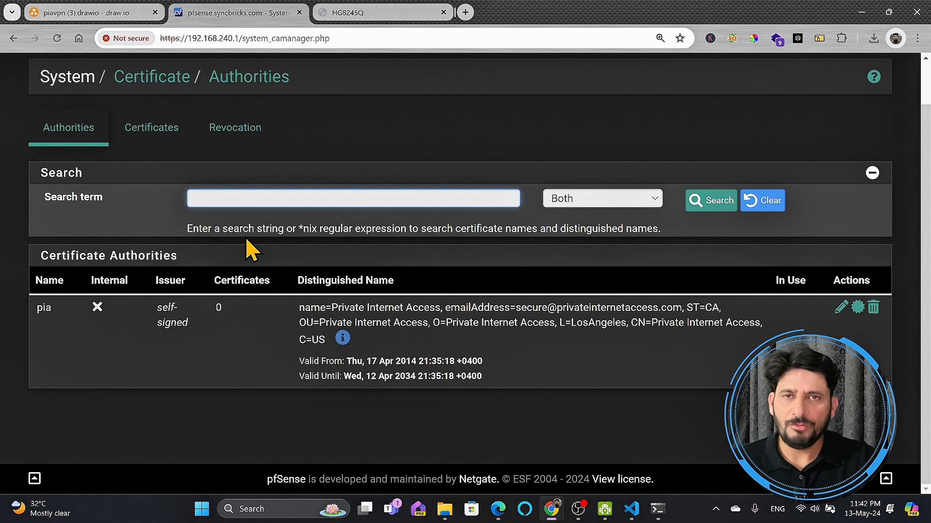
{"action": "scroll", "coordinate": [251, 251], "scroll_direction": "up", "scroll_amount": 1}
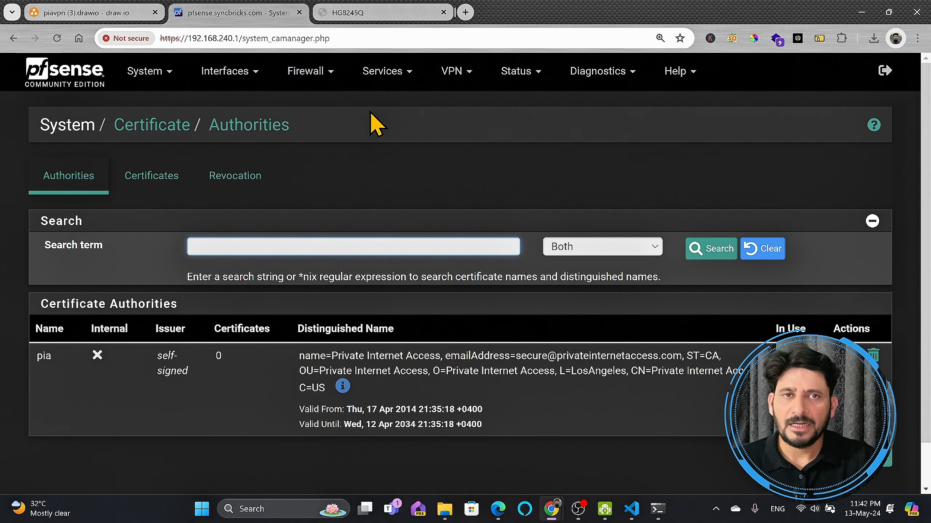
{"action": "left_click", "coordinate": [442, 78]}
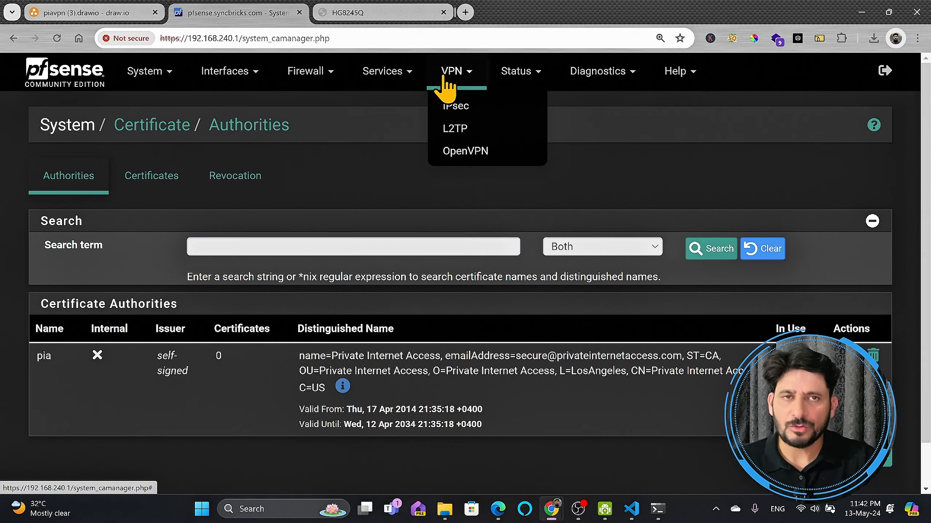
{"action": "left_click", "coordinate": [443, 78]}
{"action": "left_click", "coordinate": [445, 75]}
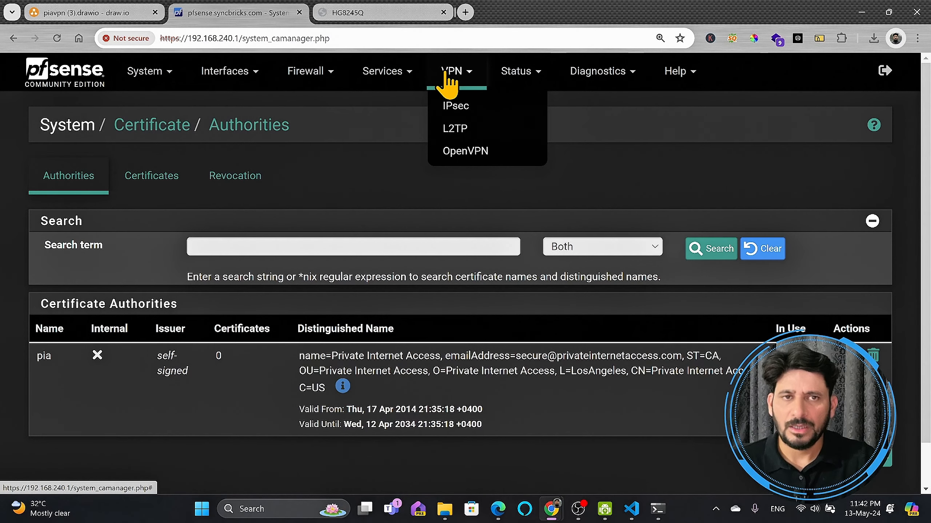
{"action": "left_click", "coordinate": [461, 151]}
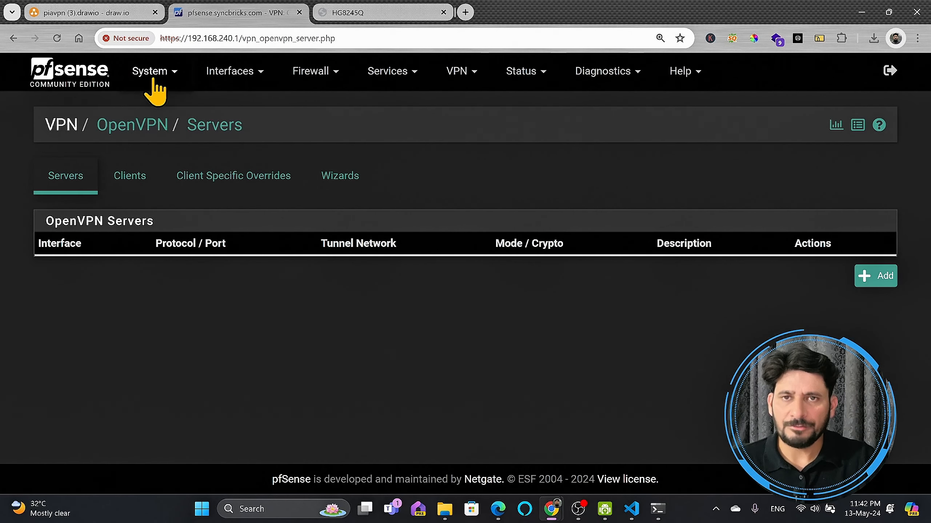
Step: Collapse the Interfaces widget on the dashboard while viewing the gateways, and open the interface assignments page
{"action": "left_click", "coordinate": [72, 83]}
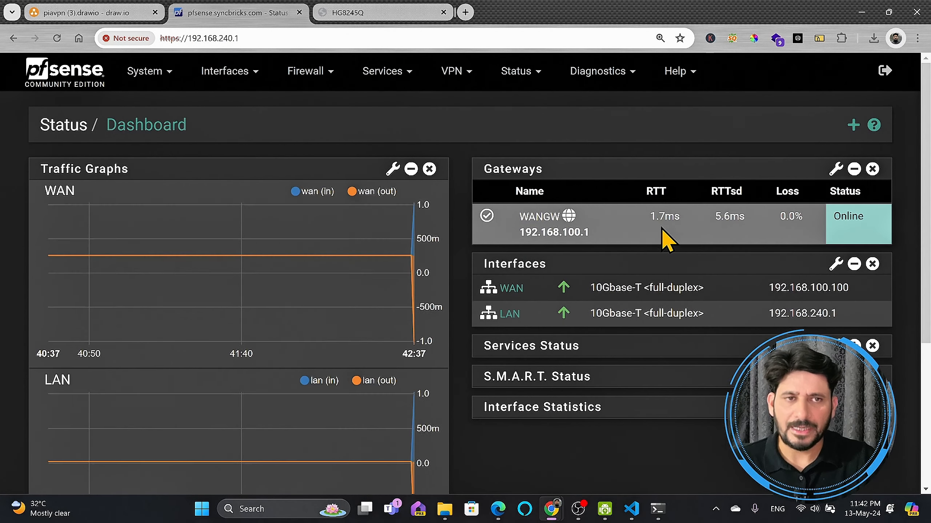
{"action": "left_click", "coordinate": [853, 264]}
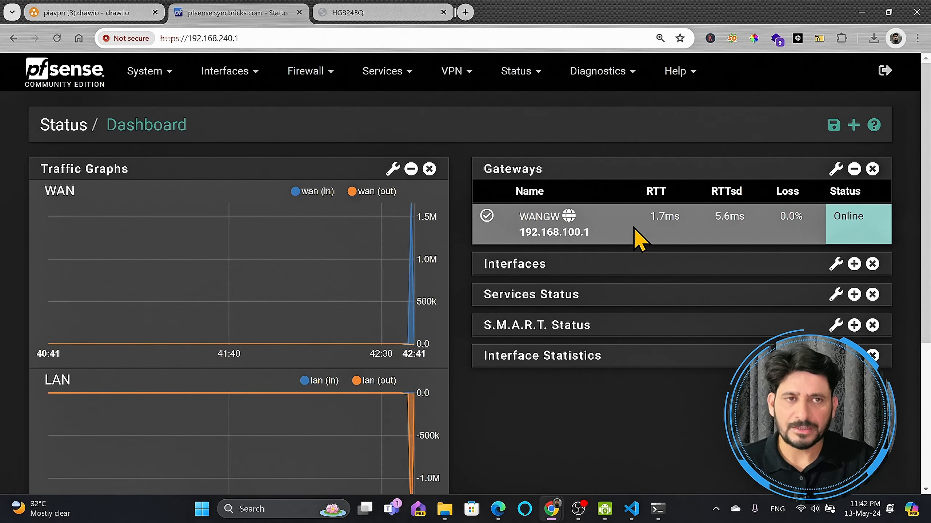
{"action": "left_click", "coordinate": [224, 81]}
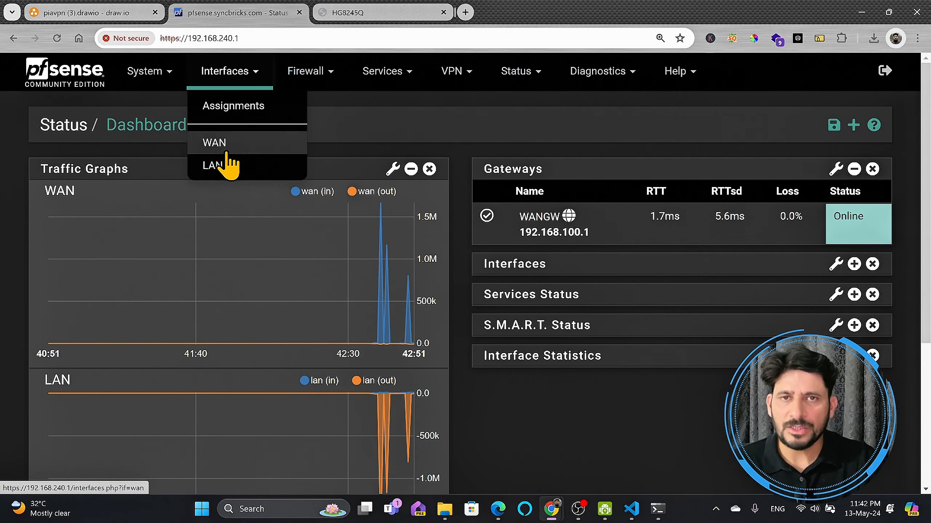
{"action": "left_click", "coordinate": [233, 110]}
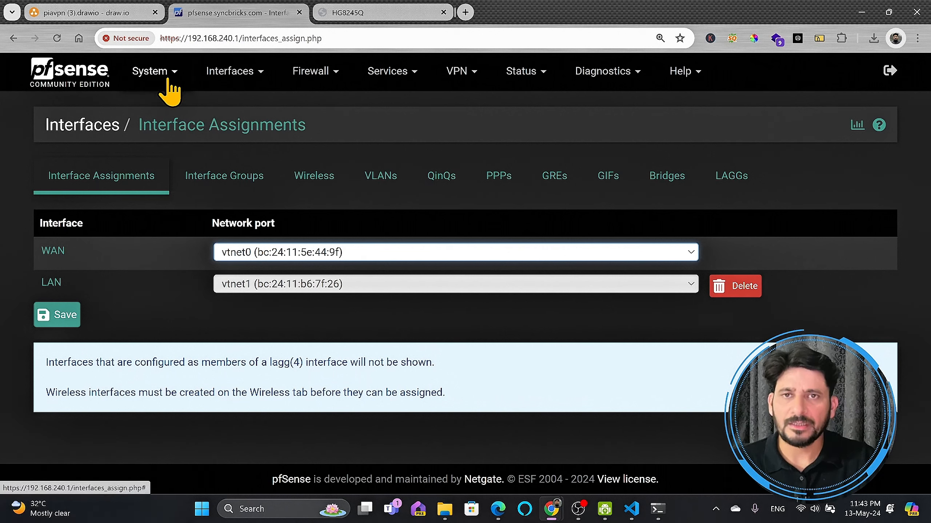
Step: Add a new OpenVPN client with the description PIA_singapore, consulting the singapore.ovpn profile in Visual Studio Code
{"action": "left_click", "coordinate": [464, 79]}
{"action": "left_click", "coordinate": [470, 150]}
{"action": "left_click", "coordinate": [129, 175]}
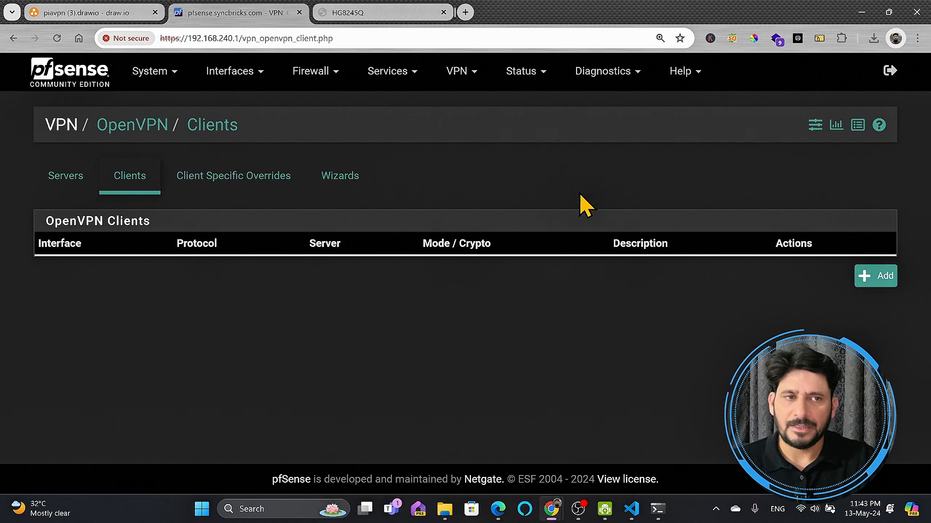
{"action": "left_click", "coordinate": [867, 274]}
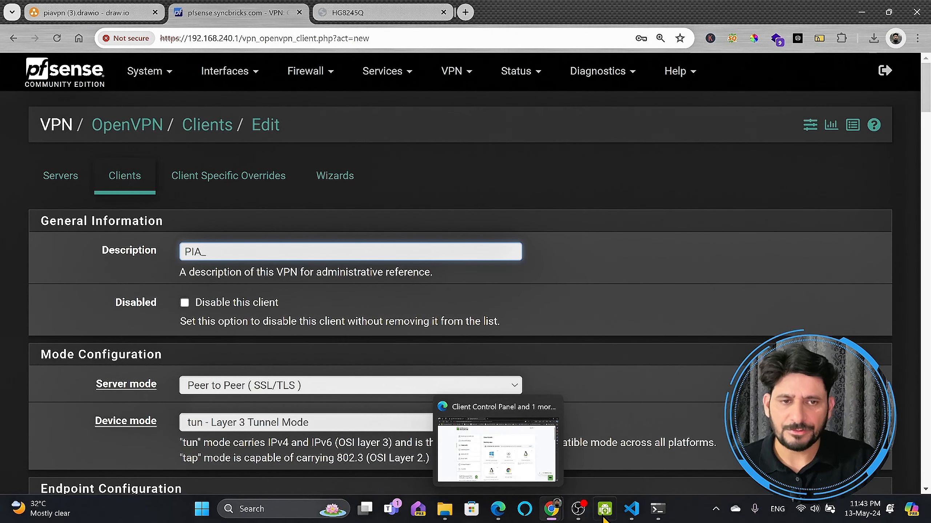
{"action": "left_click", "coordinate": [632, 508]}
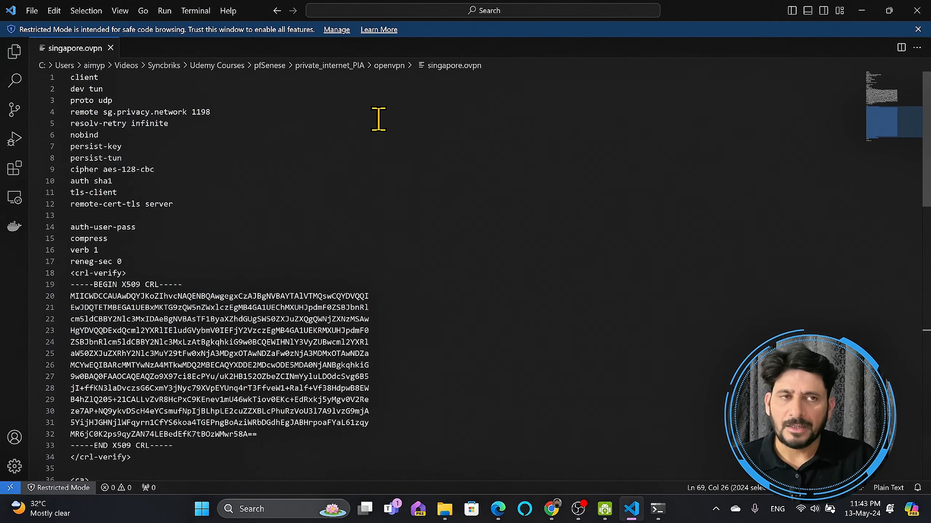
{"action": "left_click", "coordinate": [857, 11]}
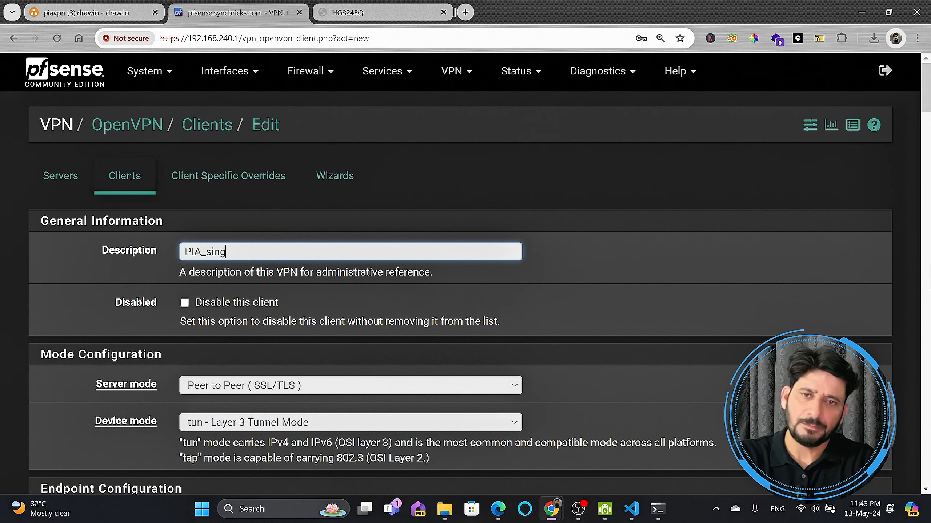
{"action": "type", "text": "apore"}
{"action": "key", "text": "Tab"}
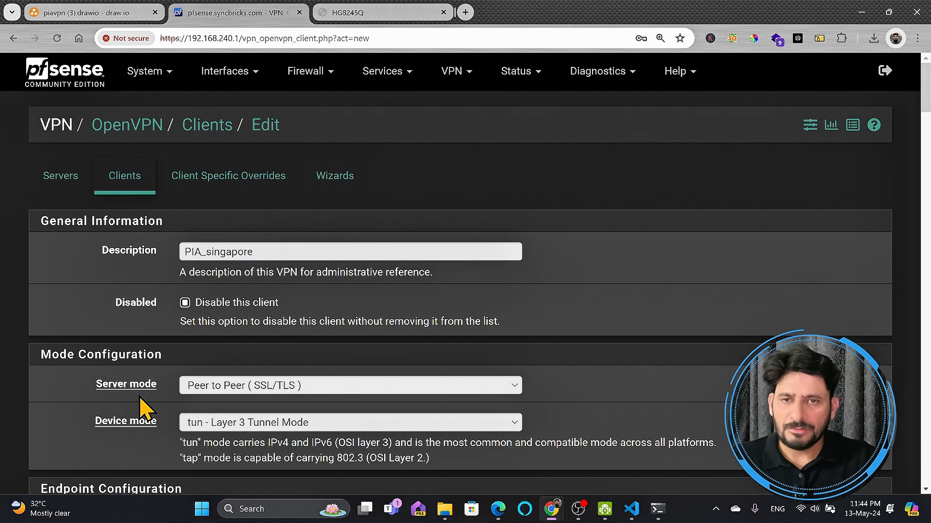
Step: Review the client's server mode, device mode, protocol and interface settings
{"action": "scroll", "coordinate": [272, 393], "scroll_direction": "down", "scroll_amount": 3}
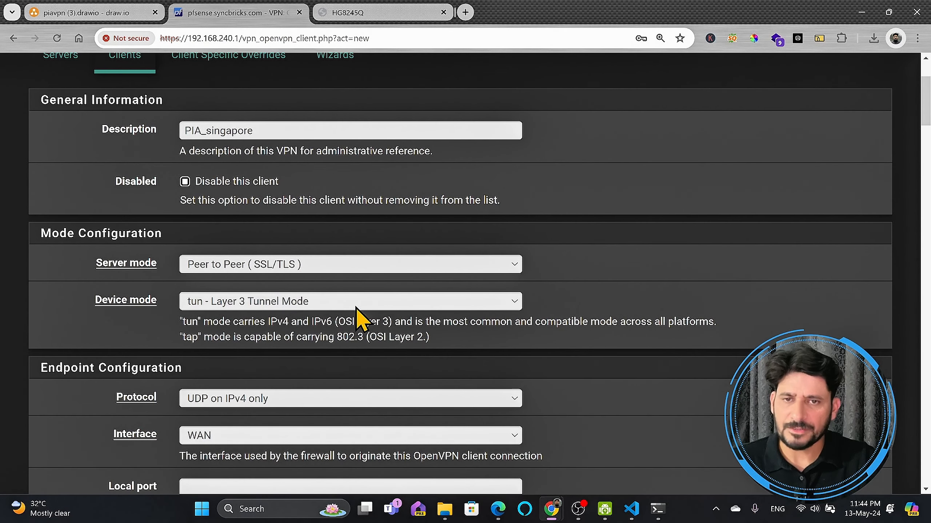
{"action": "scroll", "coordinate": [271, 373], "scroll_direction": "down", "scroll_amount": 1}
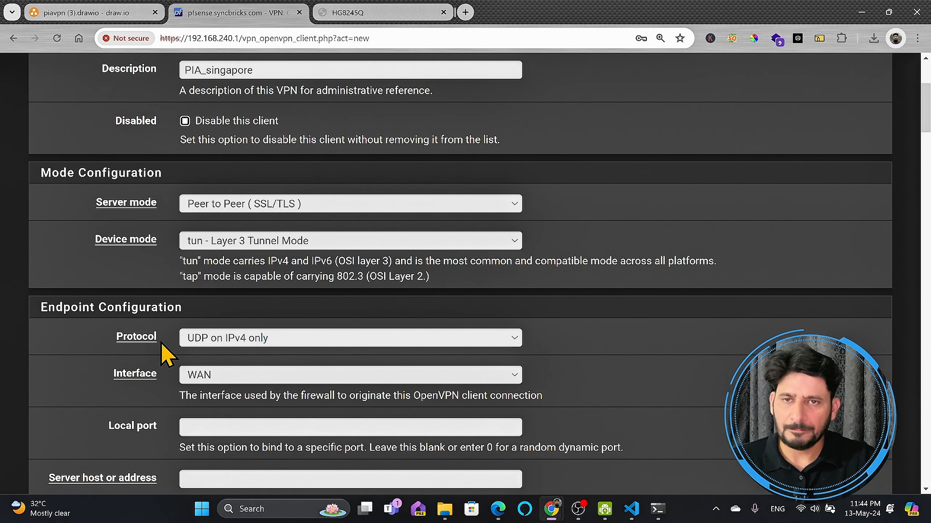
{"action": "scroll", "coordinate": [161, 335], "scroll_direction": "down", "scroll_amount": 1}
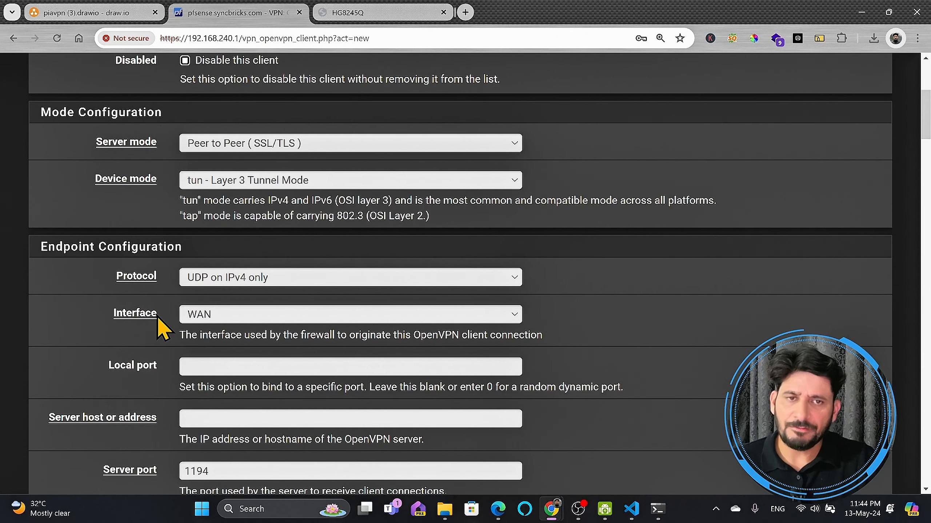
Step: Switch to the piavpn diagram in draw.io and connect PIA VPNGateway to Telecome Internet with an arrow
{"action": "left_click", "coordinate": [91, 13]}
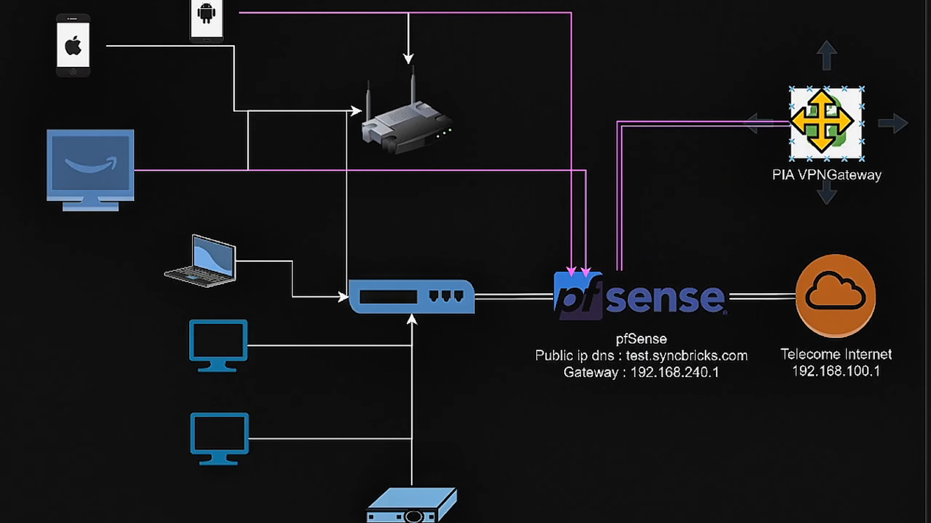
{"action": "left_click_drag", "start_coordinate": [826, 193], "coordinate": [839, 276]}
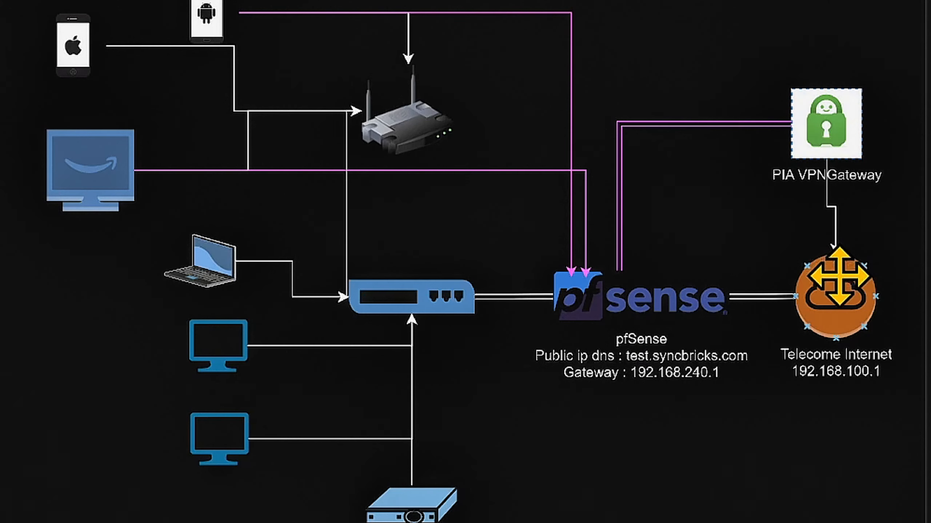
{"action": "left_click_drag", "start_coordinate": [827, 121], "coordinate": [842, 119]}
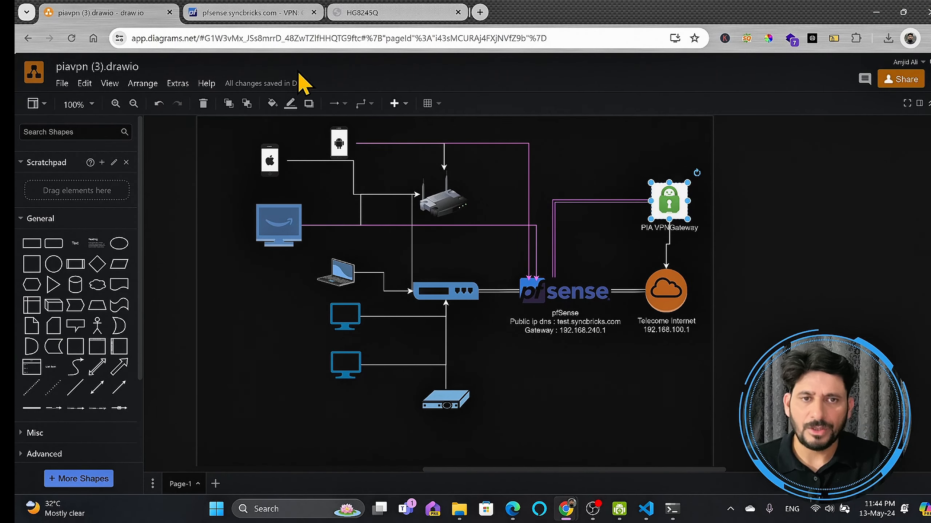
Step: Return to the pfSense client form and set the server host to sg.privacy.network, copied from singapore.ovpn in Visual Studio Code
{"action": "left_click", "coordinate": [253, 12]}
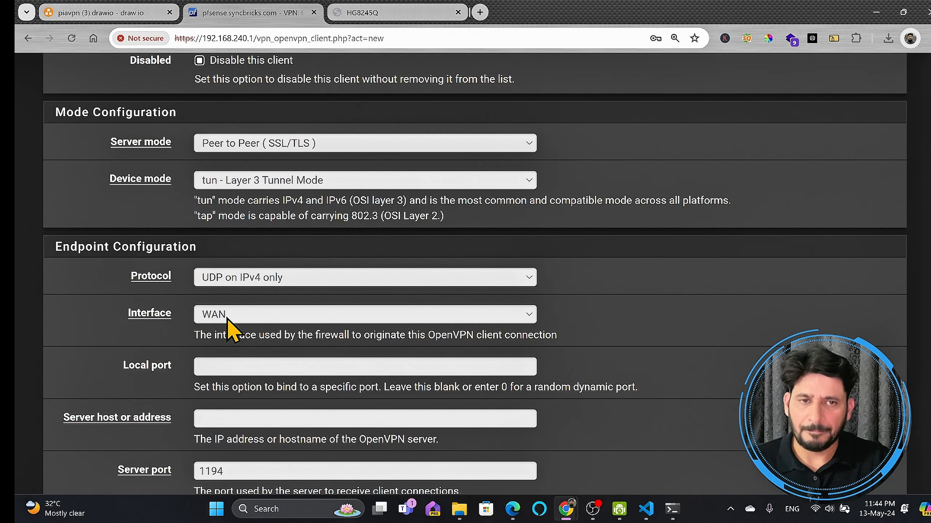
{"action": "scroll", "coordinate": [229, 326], "scroll_direction": "down", "scroll_amount": 3}
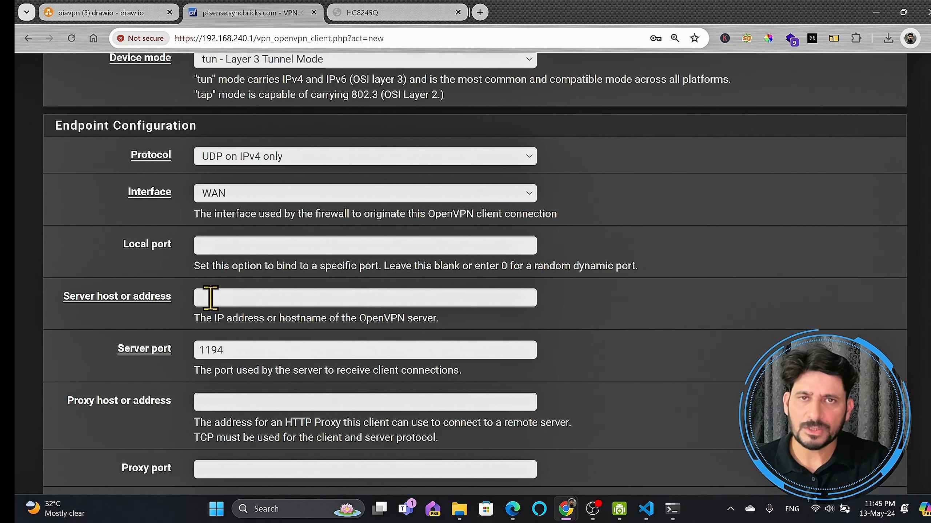
{"action": "left_click", "coordinate": [646, 510]}
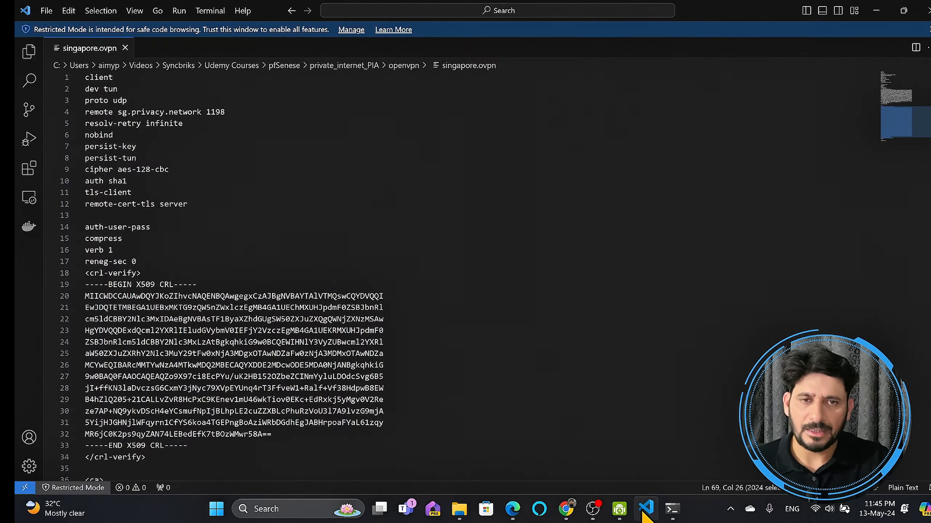
{"action": "left_click_drag", "start_coordinate": [118, 112], "coordinate": [202, 112]}
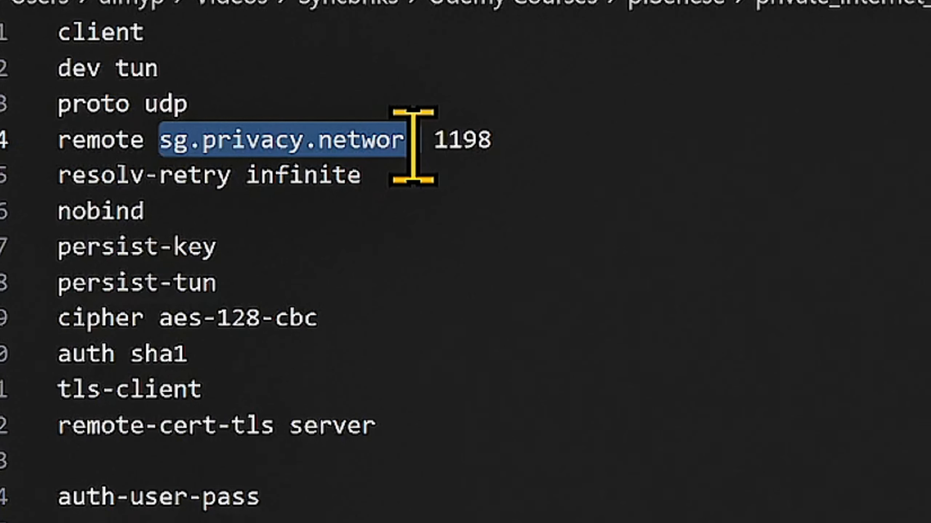
{"action": "right_click", "coordinate": [418, 152]}
{"action": "left_click", "coordinate": [478, 346]}
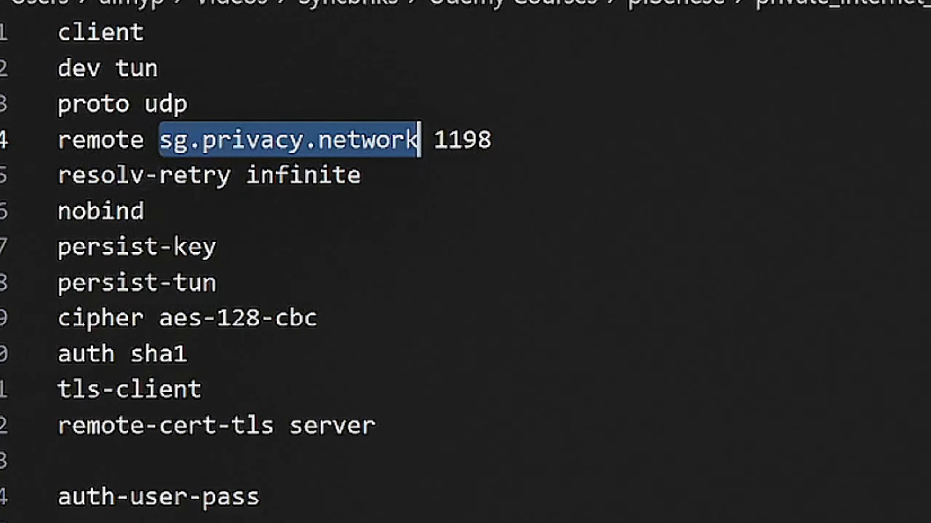
{"action": "key", "text": "alt+Tab"}
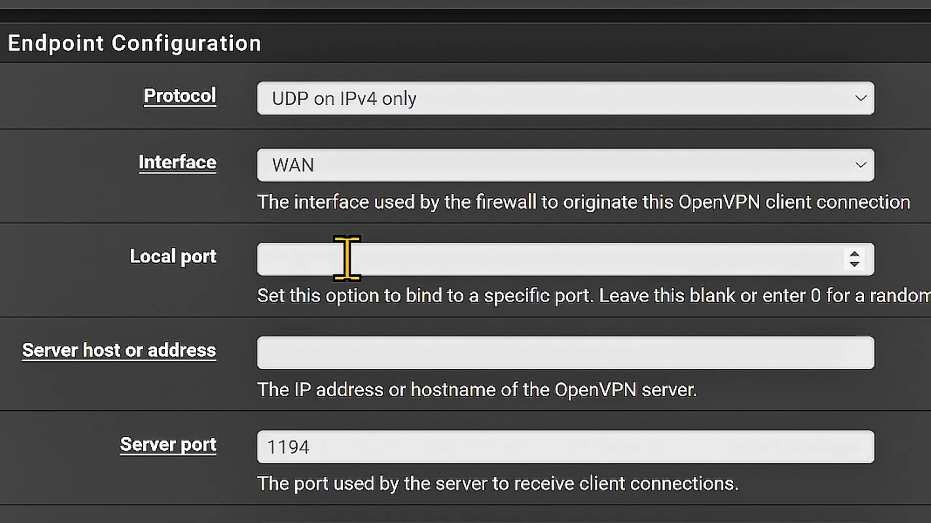
{"action": "left_click", "coordinate": [346, 258]}
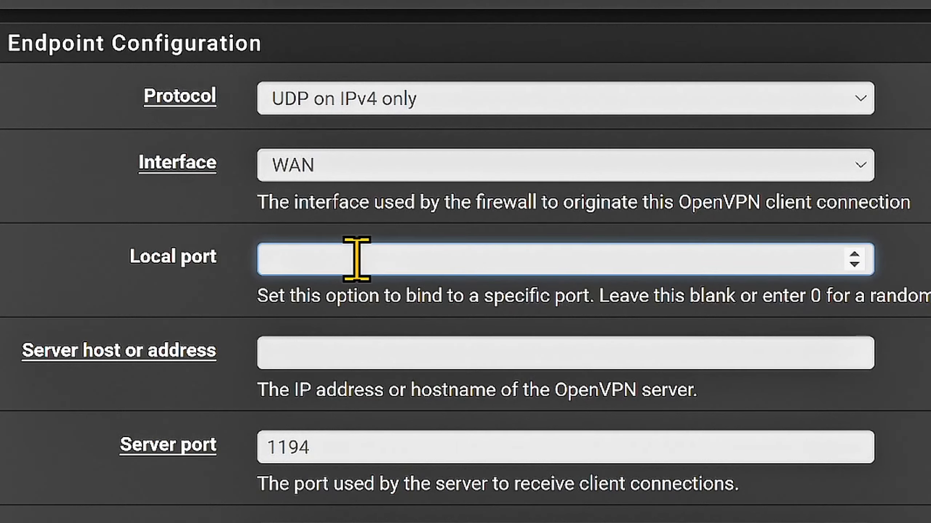
{"action": "left_click", "coordinate": [344, 353]}
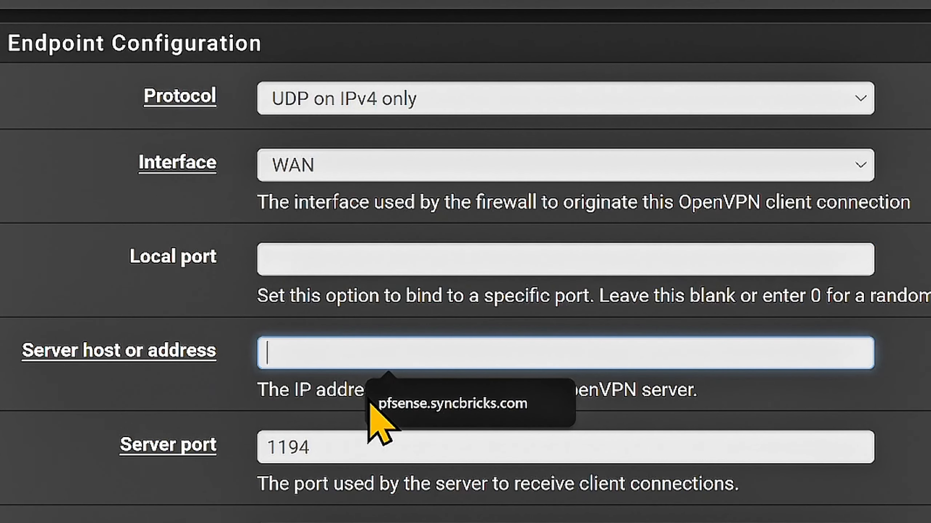
{"action": "key", "text": "ctrl+v"}
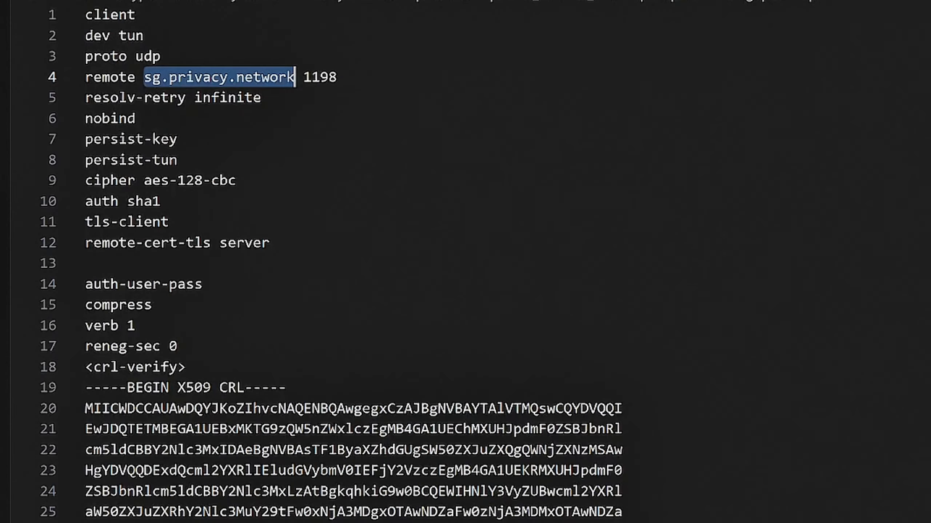
Step: Copy the remote port from line 4 of singapore.ovpn and set the client's server port to 1198
{"action": "double_click", "coordinate": [332, 77]}
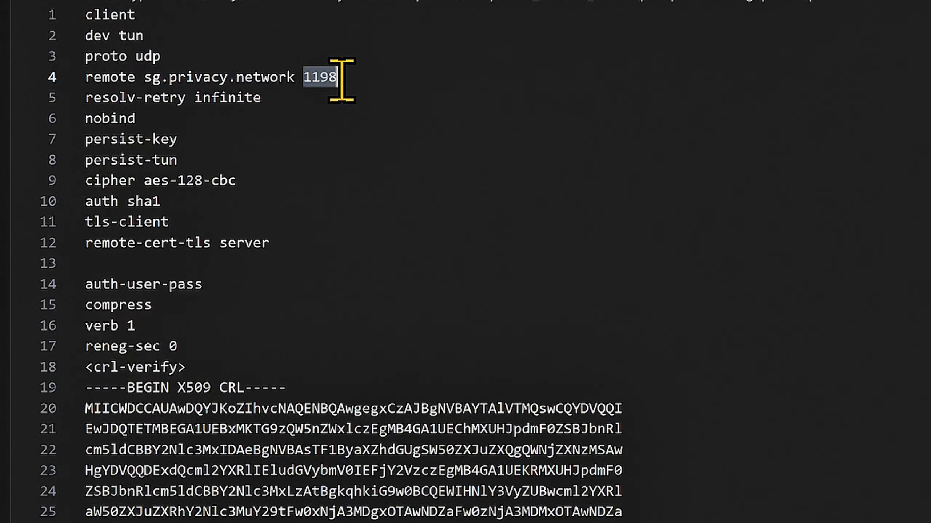
{"action": "right_click", "coordinate": [321, 78]}
{"action": "left_click", "coordinate": [366, 198]}
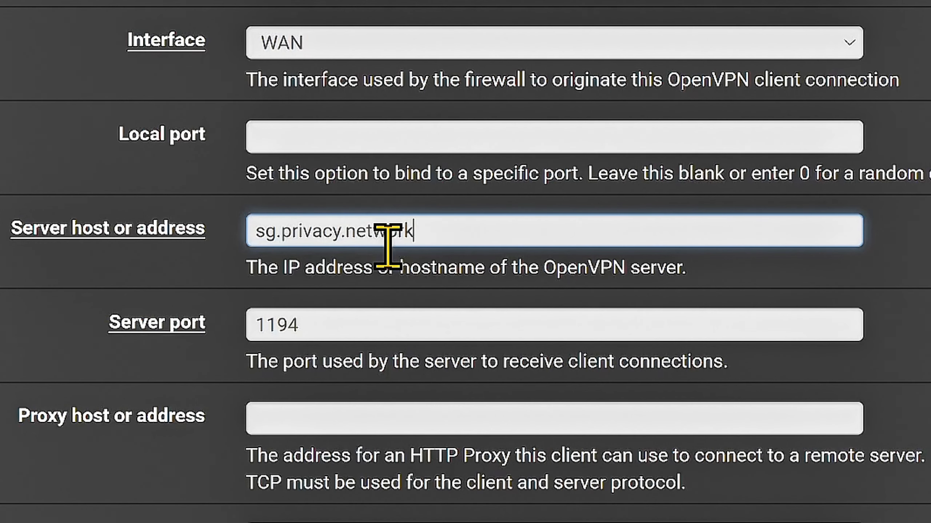
{"action": "double_click", "coordinate": [359, 326]}
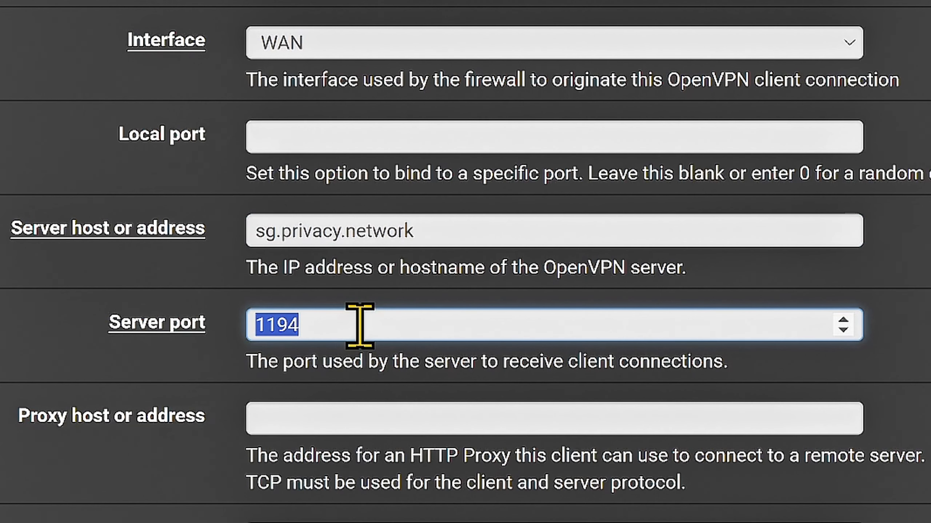
{"action": "type", "text": "1198"}
Step: Leave the proxy settings empty and enter the PIA account username and password in the user authentication settings
{"action": "scroll", "coordinate": [407, 366], "scroll_direction": "down", "scroll_amount": 3}
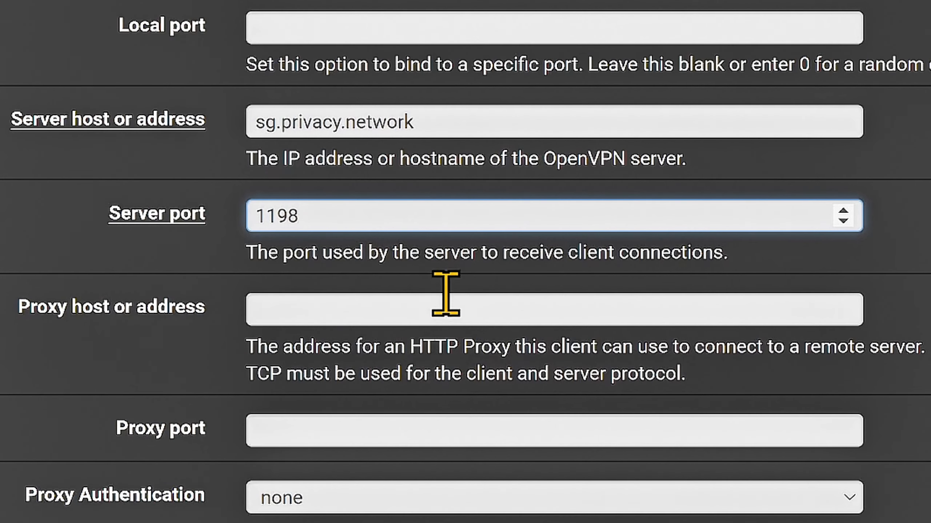
{"action": "scroll", "coordinate": [445, 293], "scroll_direction": "down", "scroll_amount": 5}
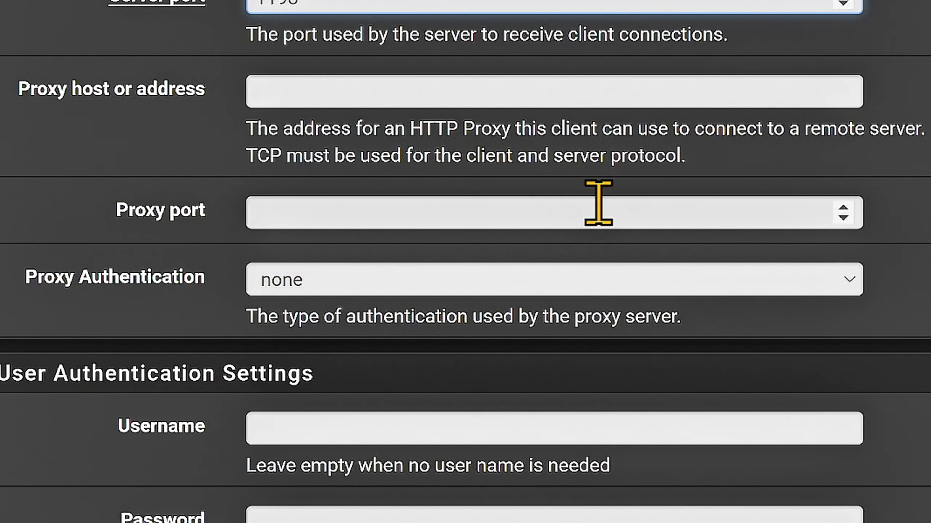
{"action": "scroll", "coordinate": [367, 269], "scroll_direction": "down", "scroll_amount": 3}
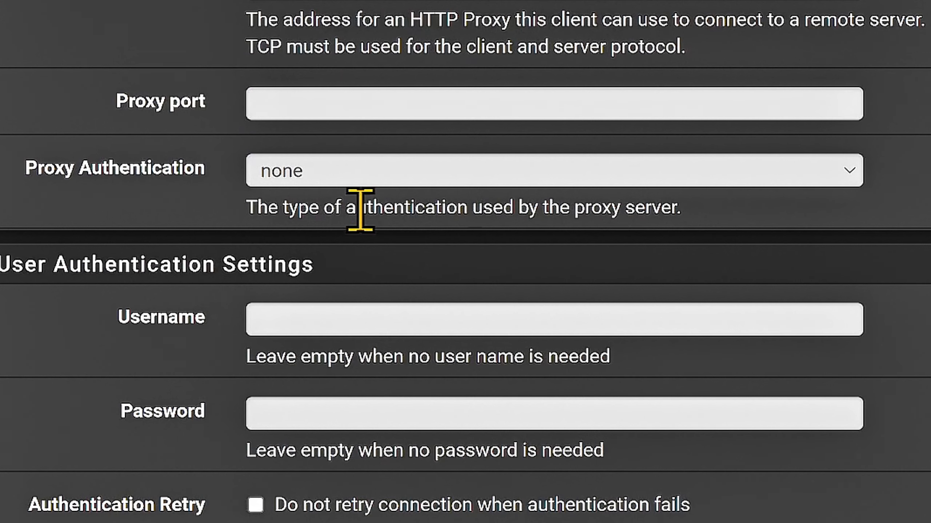
{"action": "scroll", "coordinate": [229, 312], "scroll_direction": "down", "scroll_amount": 3}
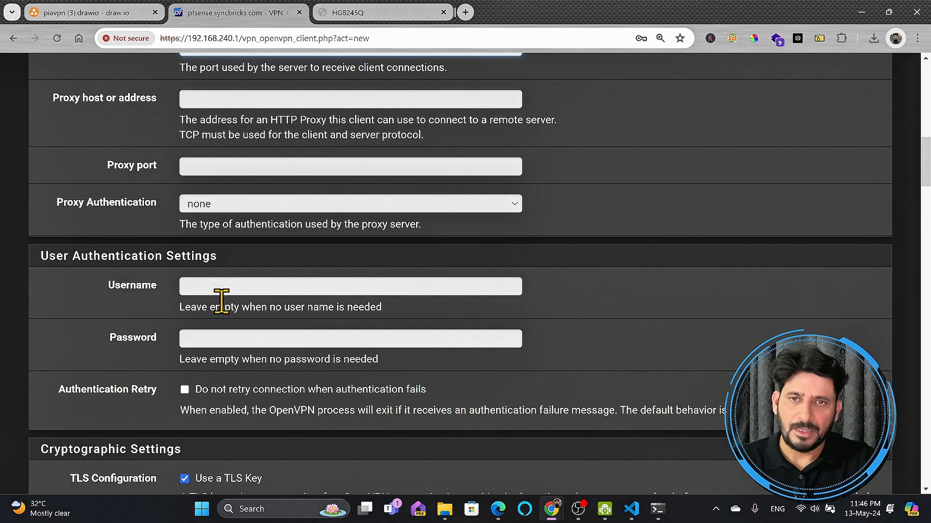
{"action": "left_click", "coordinate": [219, 291]}
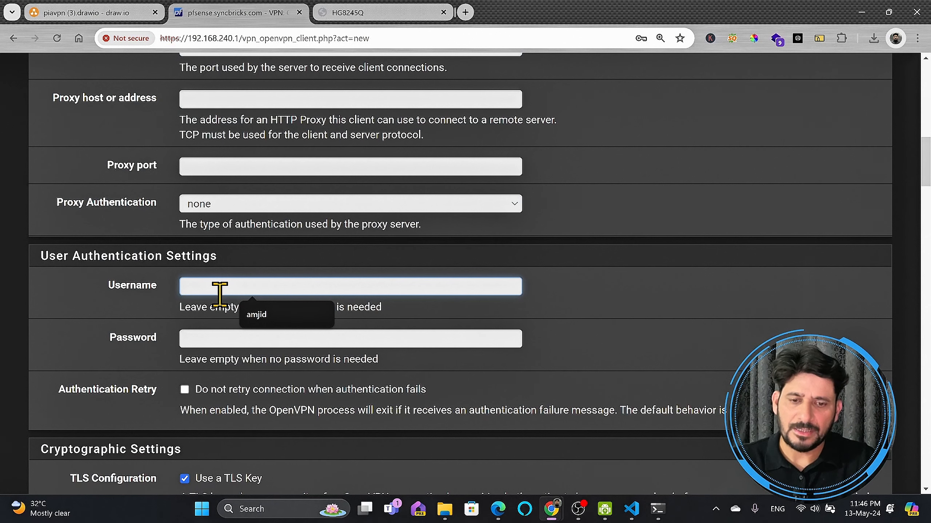
{"action": "key", "text": "ctrl+v"}
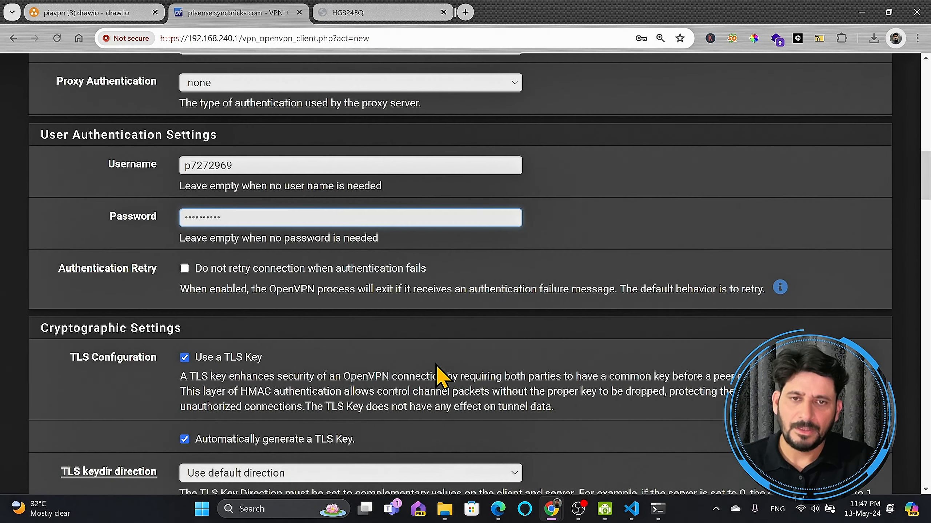
Step: Turn off Use a TLS Key in the cryptographic settings and keep pia as the peer certificate authority
{"action": "scroll", "coordinate": [441, 374], "scroll_direction": "down", "scroll_amount": 1}
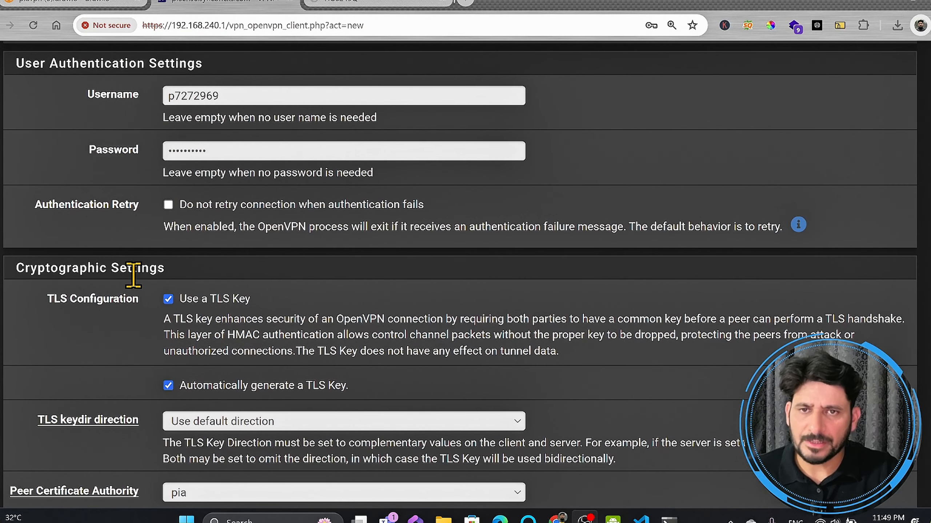
{"action": "left_click", "coordinate": [169, 299]}
{"action": "scroll", "coordinate": [235, 332], "scroll_direction": "down", "scroll_amount": 2}
{"action": "scroll", "coordinate": [235, 332], "scroll_direction": "down", "scroll_amount": 2}
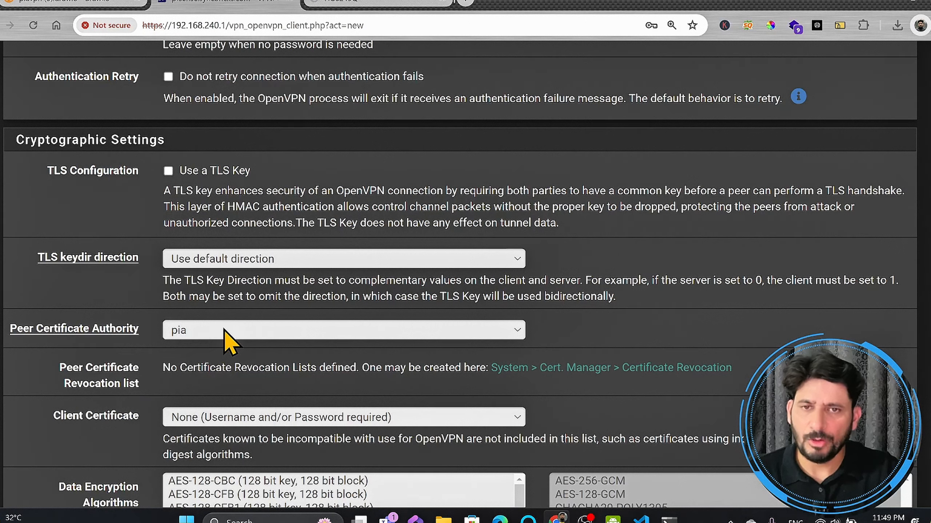
{"action": "left_click", "coordinate": [197, 332]}
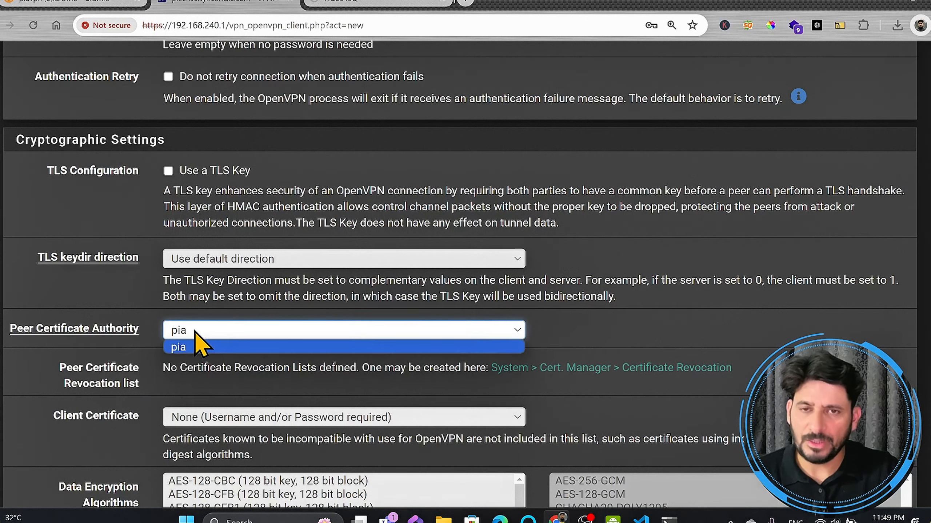
{"action": "left_click", "coordinate": [195, 331]}
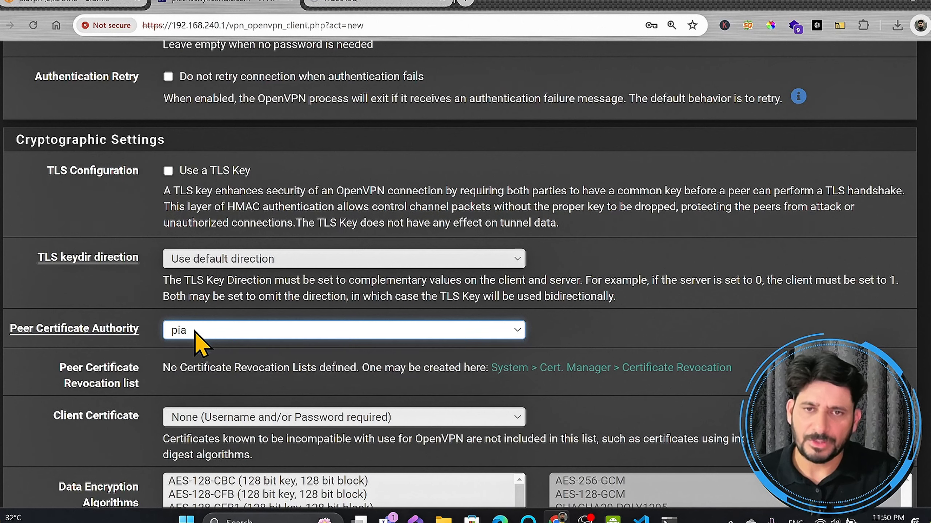
Step: Examine the client certificate, data encryption algorithms, fallback algorithm and auth digest settings
{"action": "scroll", "coordinate": [201, 332], "scroll_direction": "down", "scroll_amount": 3}
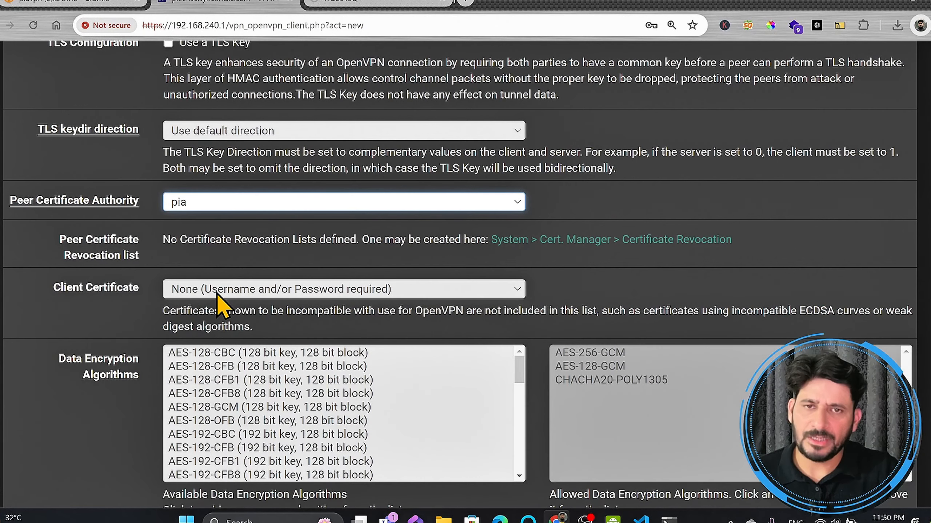
{"action": "scroll", "coordinate": [257, 300], "scroll_direction": "up", "scroll_amount": 6}
{"action": "scroll", "coordinate": [271, 205], "scroll_direction": "up", "scroll_amount": 2}
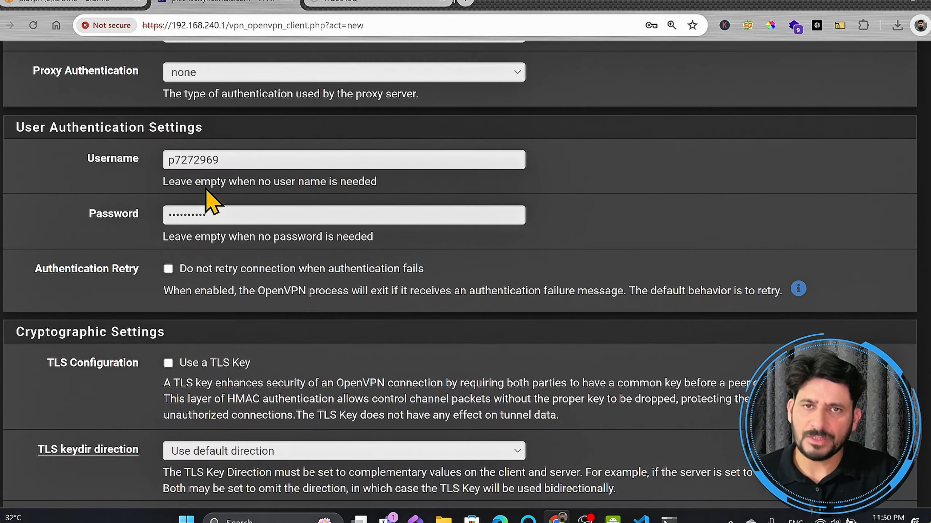
{"action": "scroll", "coordinate": [273, 257], "scroll_direction": "down", "scroll_amount": 7}
{"action": "scroll", "coordinate": [272, 273], "scroll_direction": "down", "scroll_amount": 4}
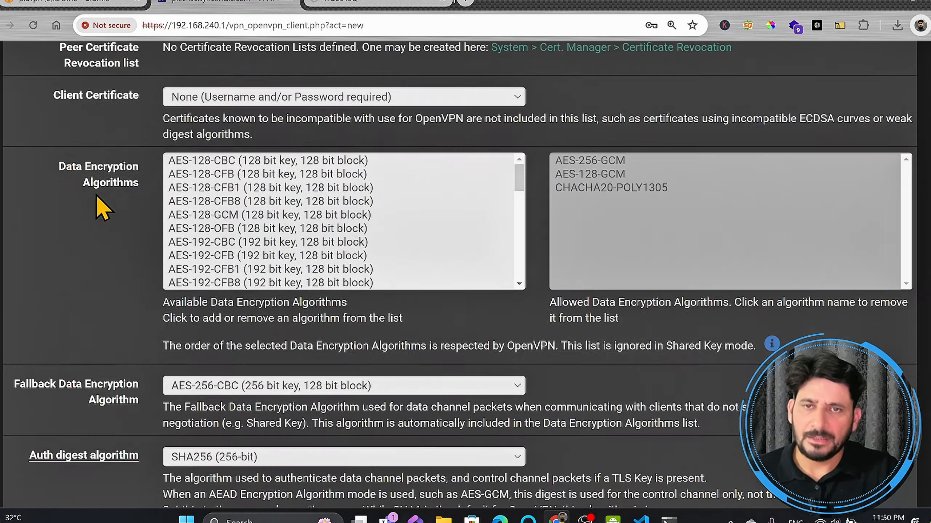
{"action": "scroll", "coordinate": [301, 273], "scroll_direction": "down", "scroll_amount": 8}
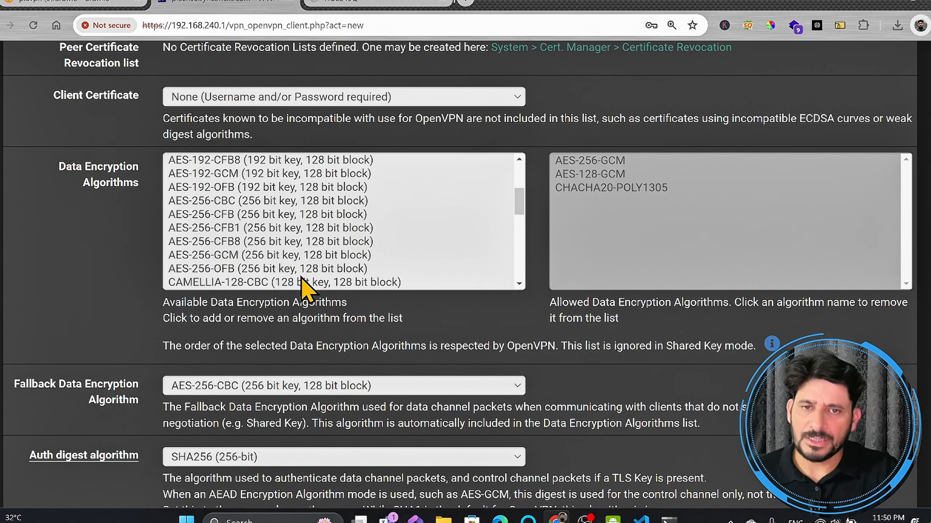
{"action": "scroll", "coordinate": [422, 315], "scroll_direction": "down", "scroll_amount": 3}
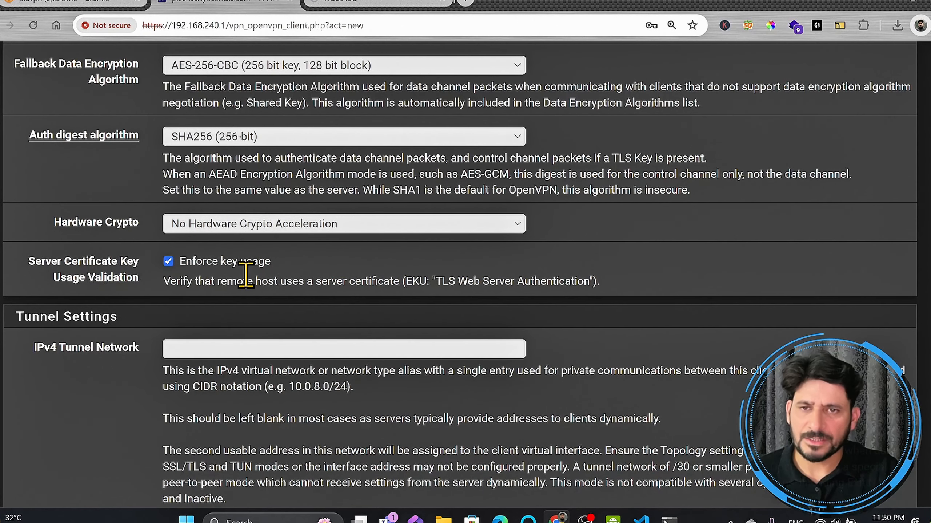
Step: Enable Don't add or remove routes automatically in the tunnel settings, and review the Pull DNS and ping settings
{"action": "scroll", "coordinate": [243, 277], "scroll_direction": "down", "scroll_amount": 3}
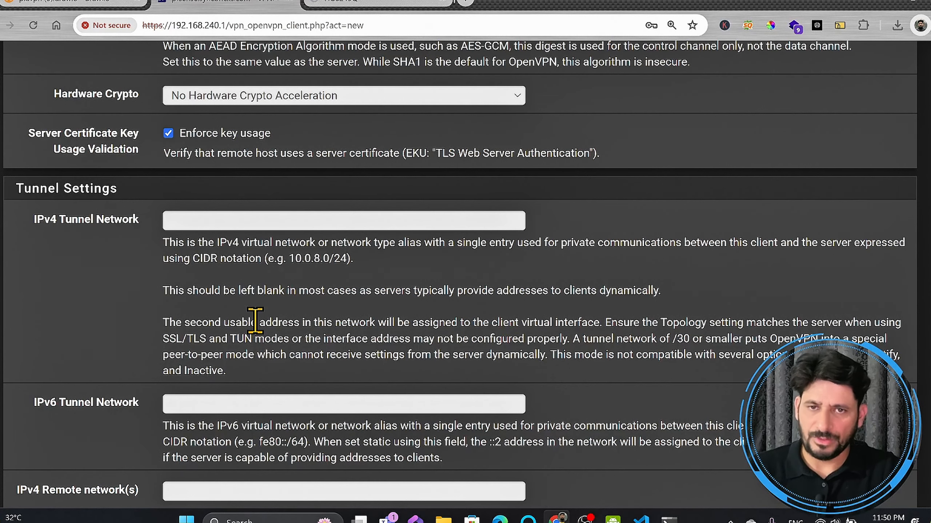
{"action": "scroll", "coordinate": [253, 320], "scroll_direction": "down", "scroll_amount": 2}
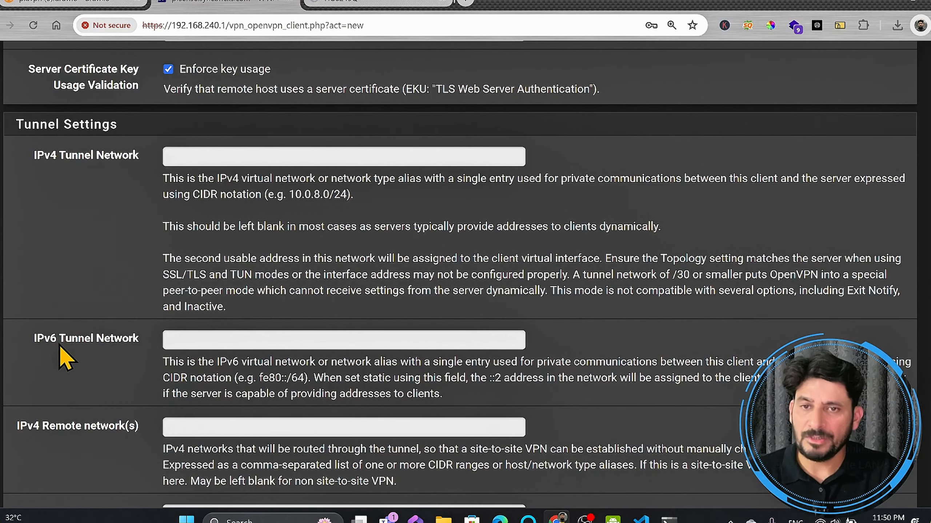
{"action": "scroll", "coordinate": [149, 358], "scroll_direction": "down", "scroll_amount": 3}
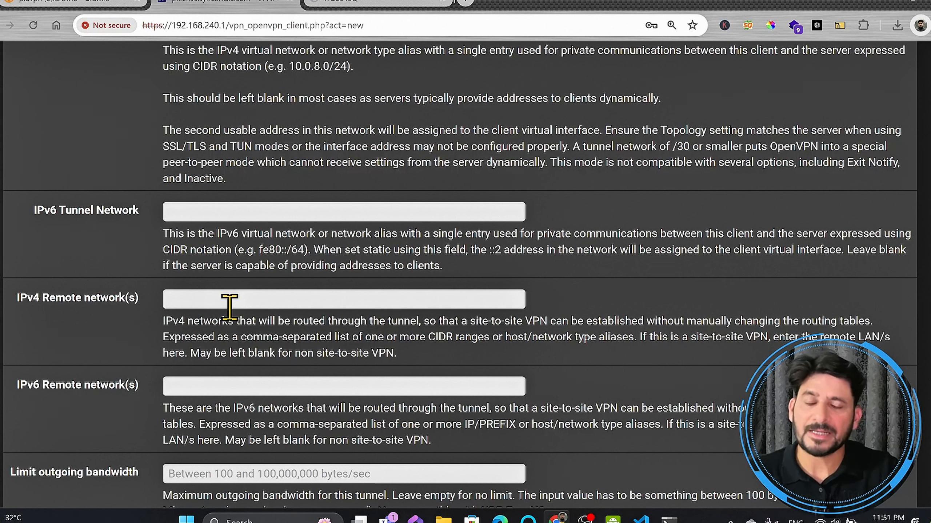
{"action": "scroll", "coordinate": [230, 308], "scroll_direction": "down", "scroll_amount": 5}
{"action": "scroll", "coordinate": [205, 342], "scroll_direction": "down", "scroll_amount": 2}
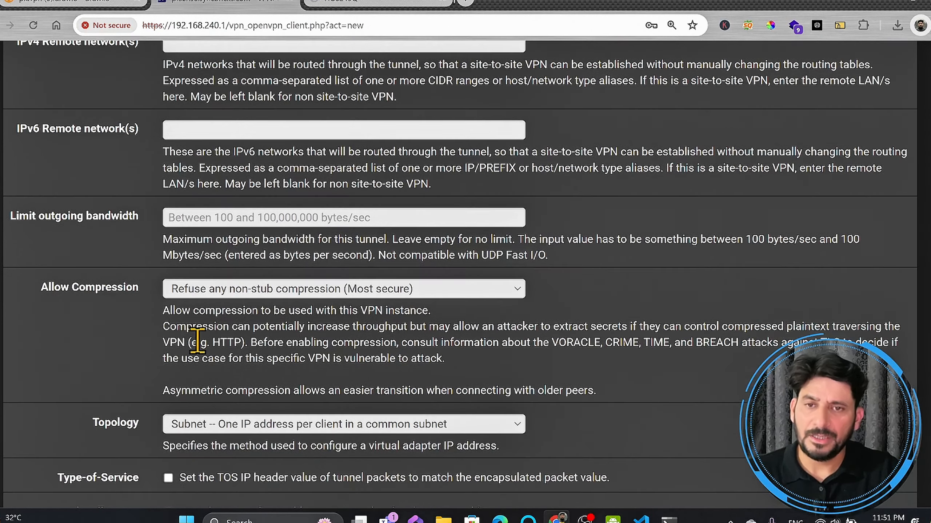
{"action": "scroll", "coordinate": [187, 340], "scroll_direction": "down", "scroll_amount": 3}
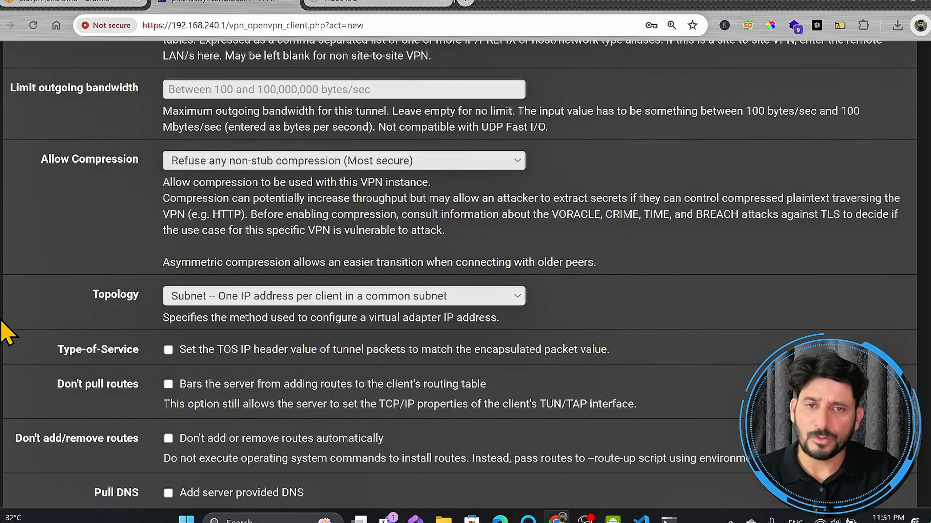
{"action": "scroll", "coordinate": [156, 328], "scroll_direction": "down", "scroll_amount": 3}
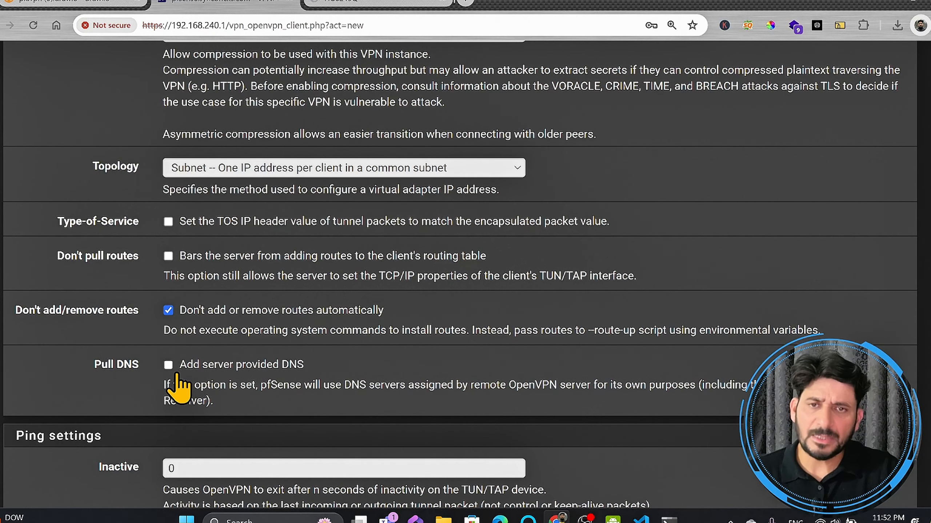
{"action": "scroll", "coordinate": [176, 381], "scroll_direction": "down", "scroll_amount": 2}
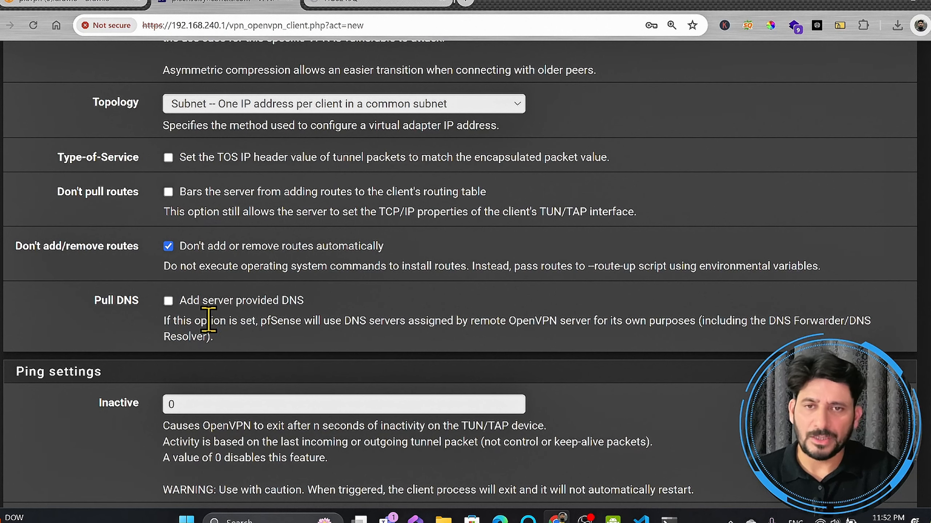
{"action": "scroll", "coordinate": [192, 323], "scroll_direction": "down", "scroll_amount": 6}
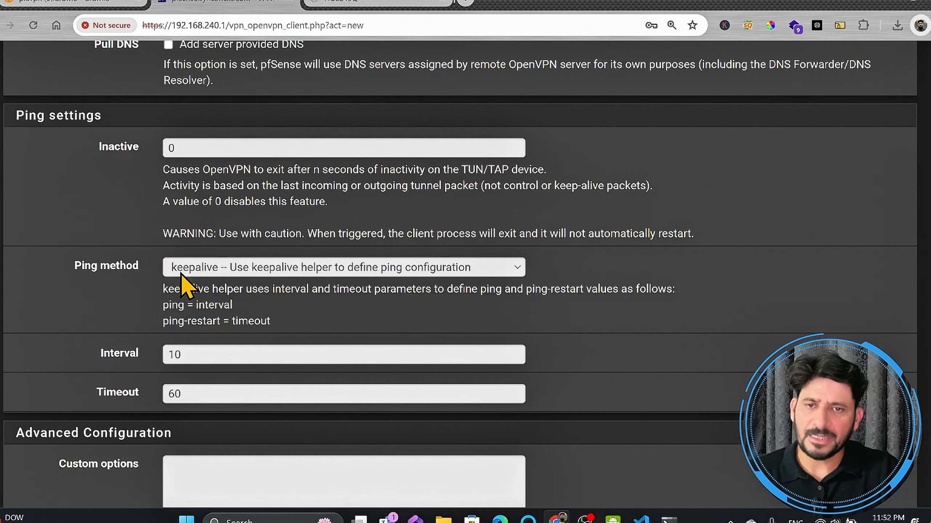
Step: Copy the resolv-retry infinite line from singapore.ovpn into the client's custom options, ending it with a semicolon
{"action": "scroll", "coordinate": [181, 275], "scroll_direction": "down", "scroll_amount": 6}
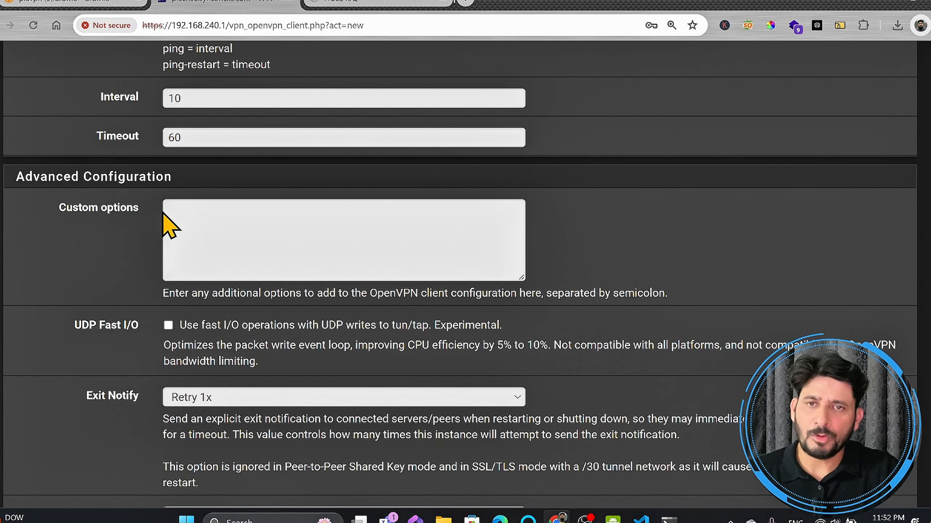
{"action": "left_click", "coordinate": [267, 245]}
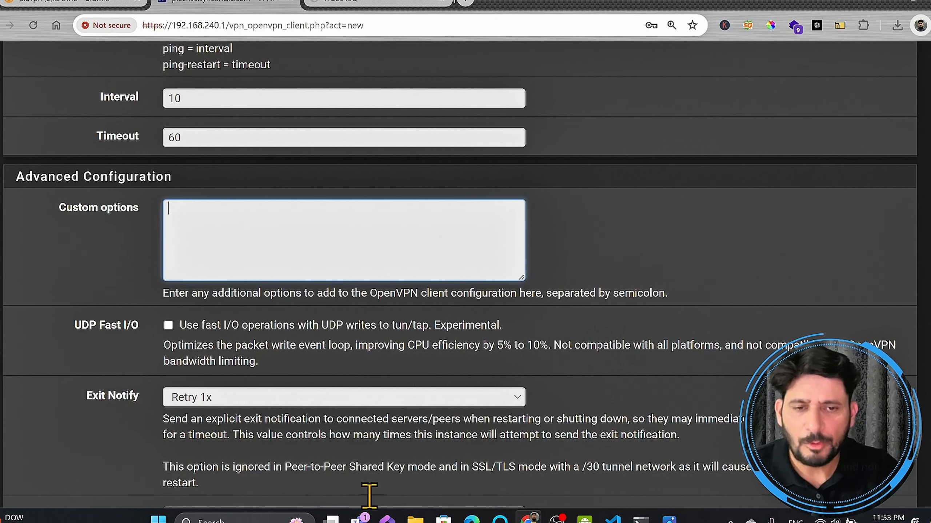
{"action": "left_click", "coordinate": [669, 521]}
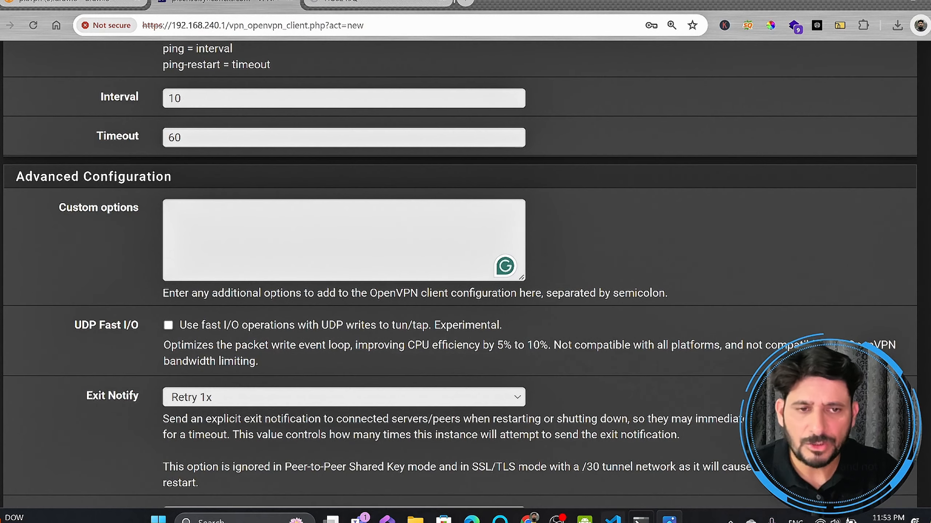
{"action": "mouse_move", "coordinate": [669, 520]}
{"action": "left_click", "coordinate": [612, 520]}
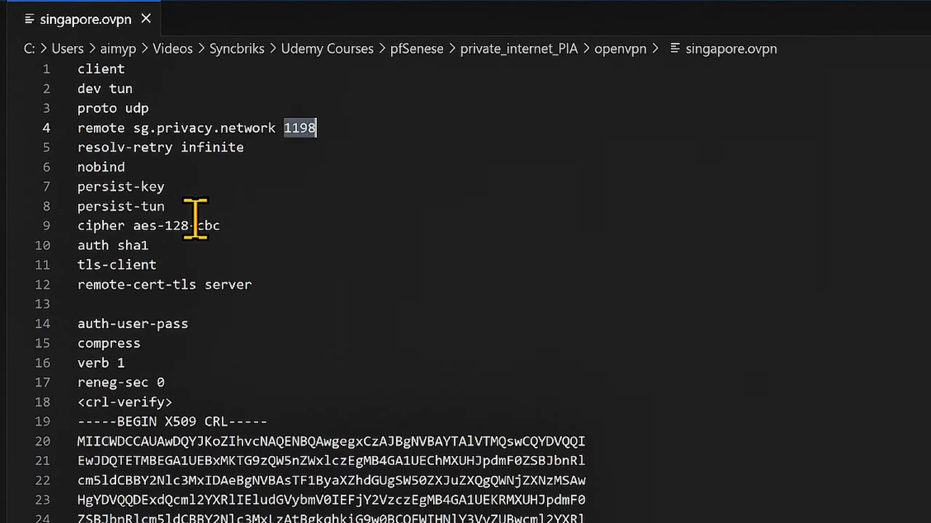
{"action": "left_click", "coordinate": [133, 147]}
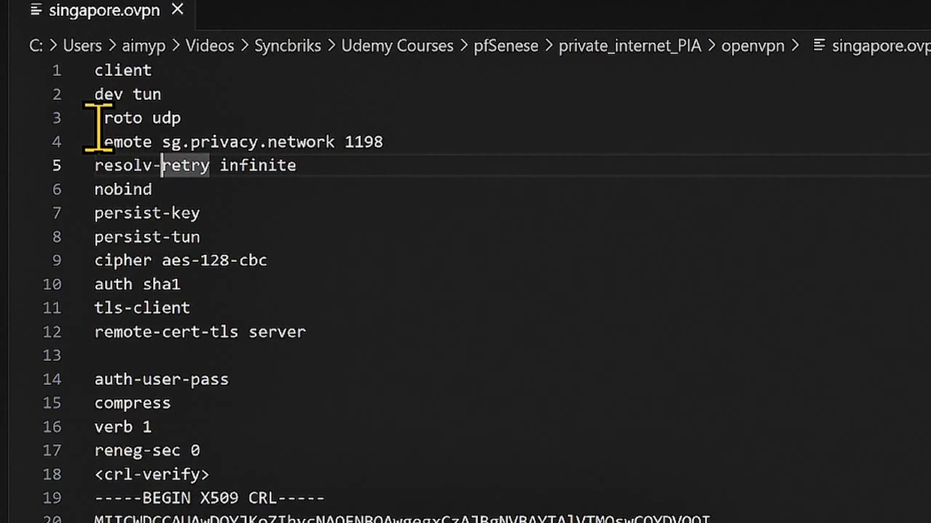
{"action": "left_click_drag", "start_coordinate": [95, 142], "coordinate": [410, 141]}
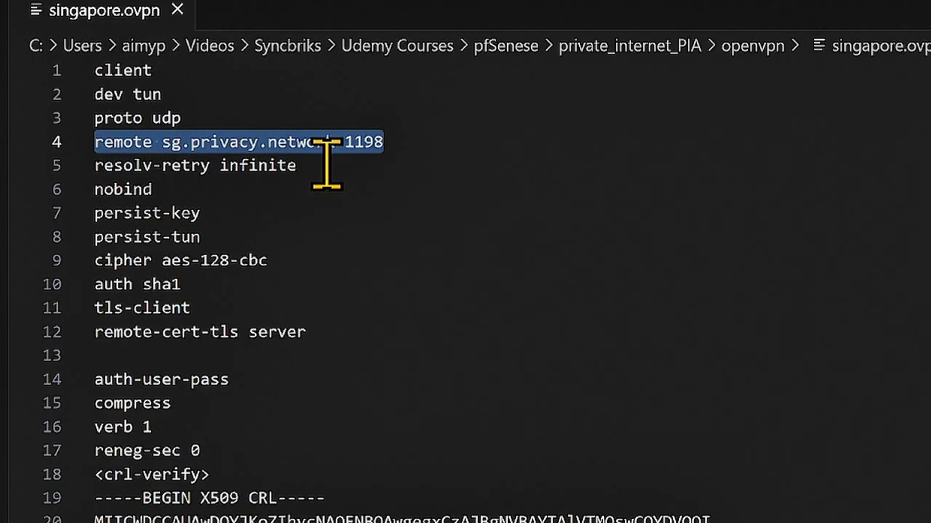
{"action": "left_click", "coordinate": [305, 170]}
{"action": "left_click_drag", "start_coordinate": [304, 169], "coordinate": [83, 166]}
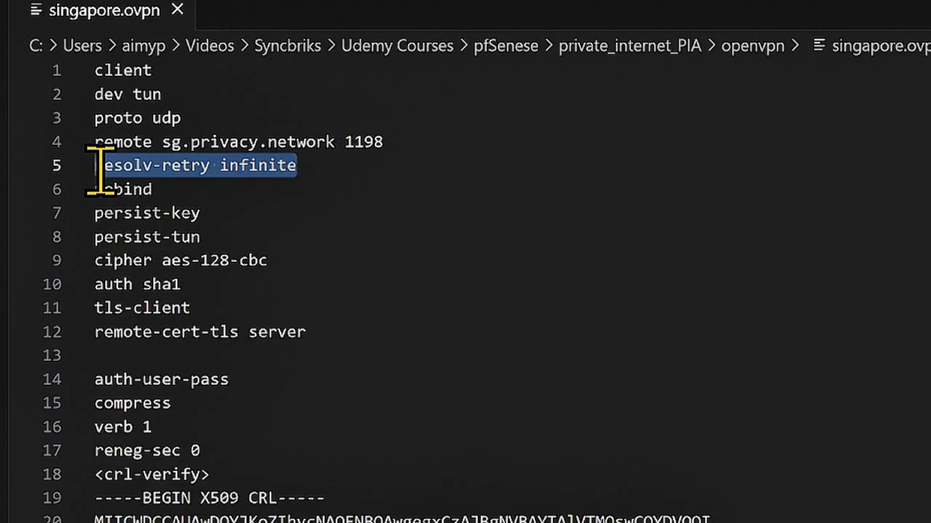
{"action": "right_click", "coordinate": [98, 169]}
{"action": "left_click", "coordinate": [191, 304]}
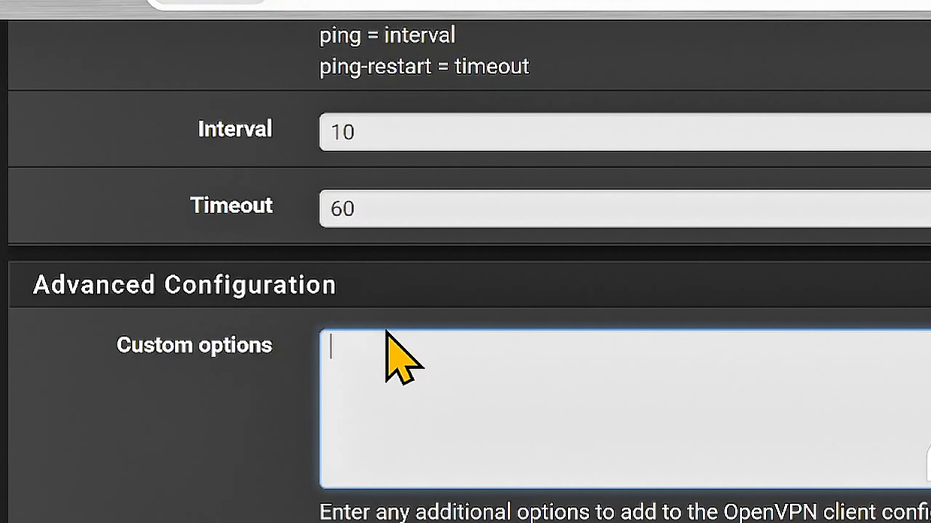
{"action": "key", "text": "ctrl+v"}
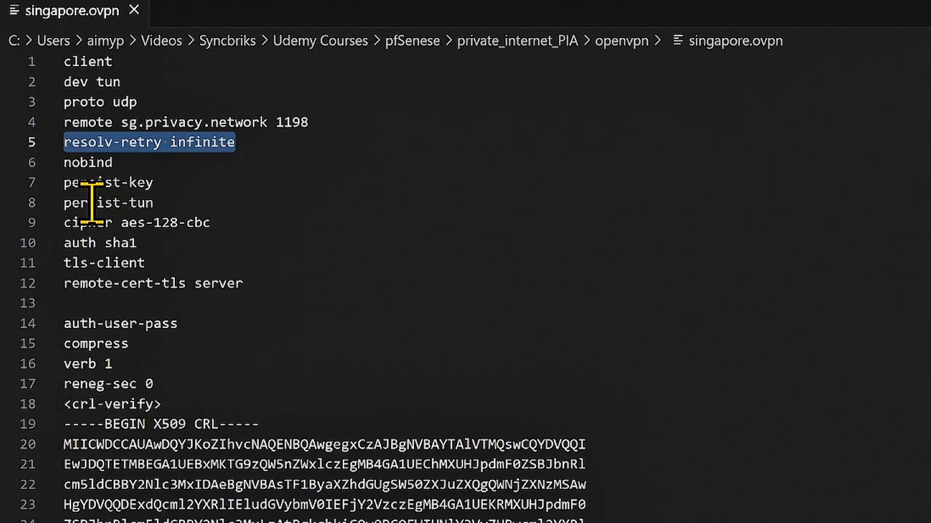
Step: Copy persist-key and persist-tun from singapore.ovpn into the custom options, ending each line with a semicolon
{"action": "left_click", "coordinate": [173, 210]}
{"action": "left_click_drag", "start_coordinate": [174, 210], "coordinate": [78, 192]}
{"action": "right_click", "coordinate": [78, 193]}
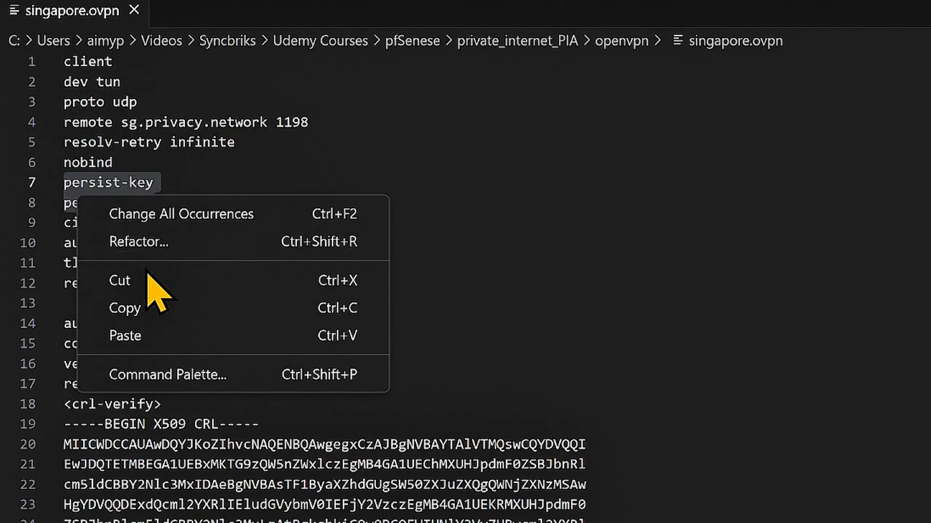
{"action": "left_click", "coordinate": [103, 309]}
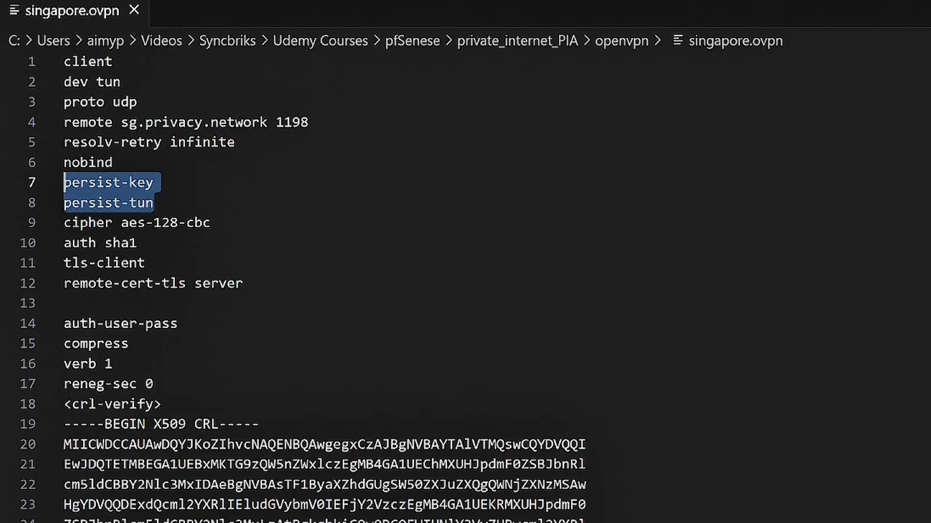
{"action": "key", "text": "alt+Tab"}
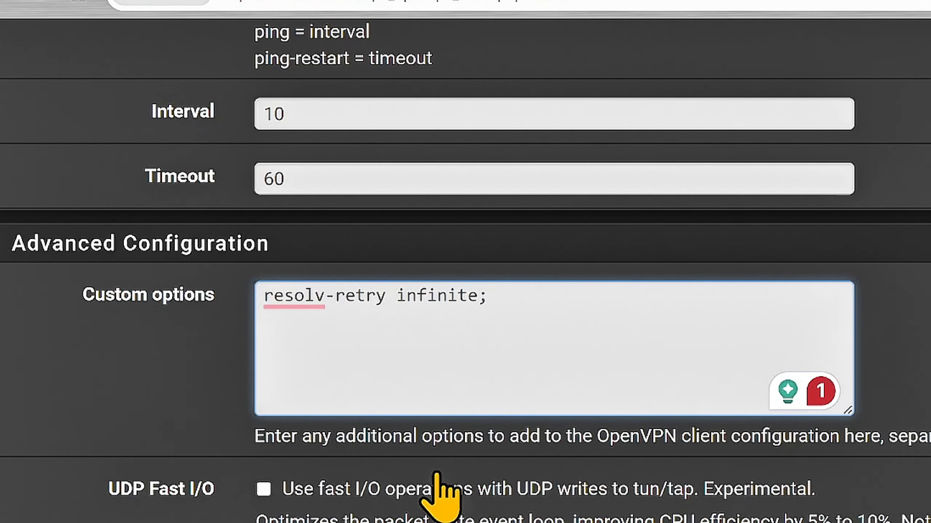
{"action": "key", "text": "ctrl+v"}
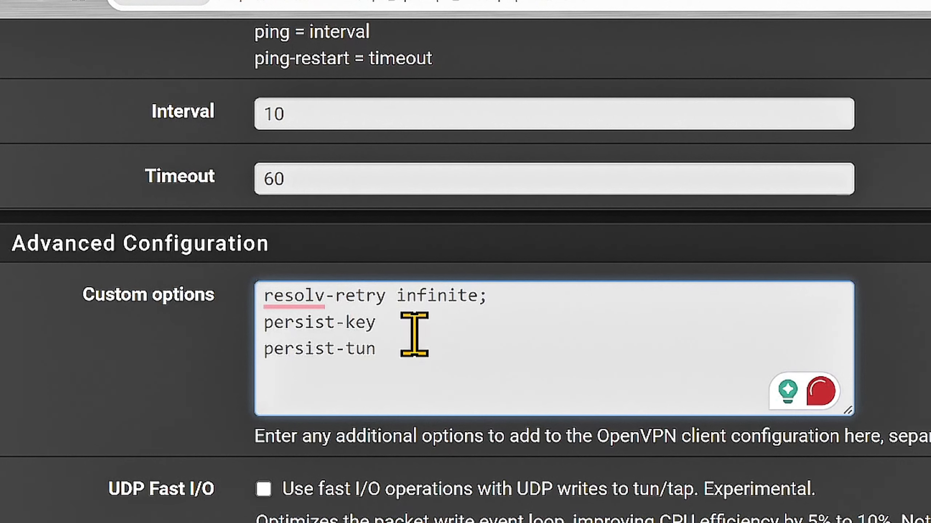
{"action": "left_click", "coordinate": [413, 335]}
{"action": "type", "text": ";"}
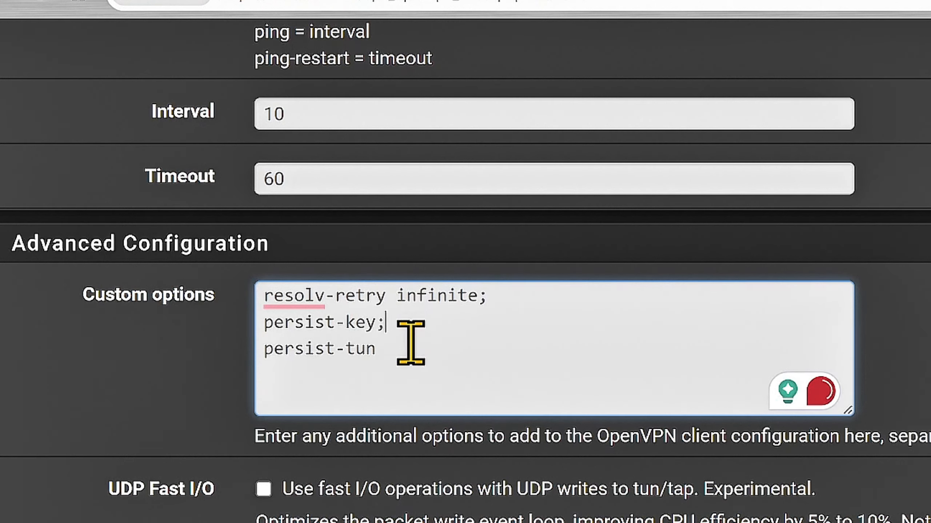
{"action": "left_click", "coordinate": [411, 344]}
{"action": "type", "text": ";"}
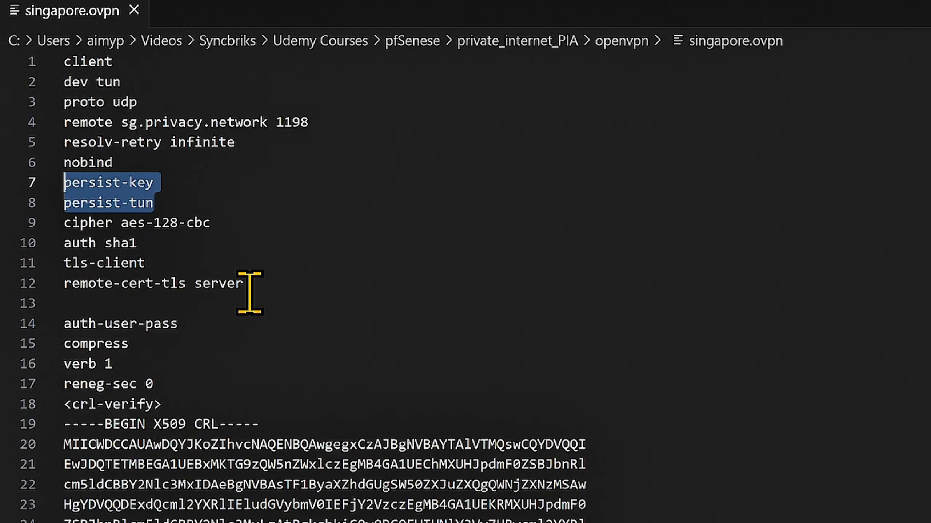
Step: Add remote-cert-tls server; and reneg-sec 0; from the profile to the custom options, enlarging the text box to fit
{"action": "left_click_drag", "start_coordinate": [249, 285], "coordinate": [56, 281]}
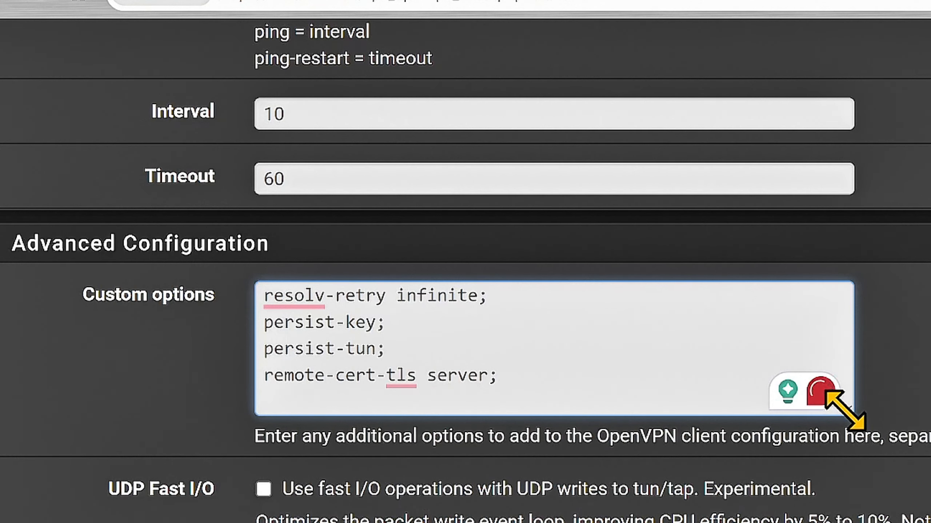
{"action": "left_click_drag", "start_coordinate": [847, 411], "coordinate": [853, 470]}
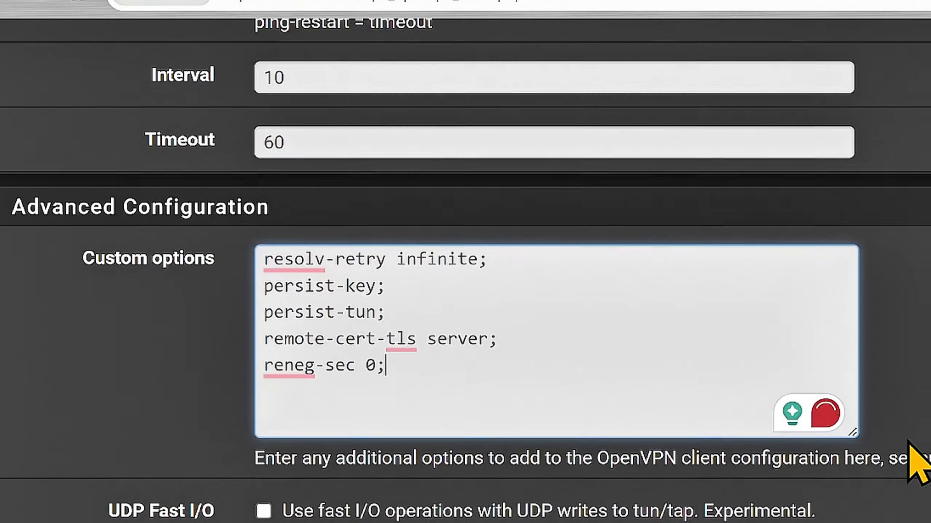
Step: Set the client's gateway creation to IPv4 only
{"action": "scroll", "coordinate": [557, 306], "scroll_direction": "down", "scroll_amount": 8}
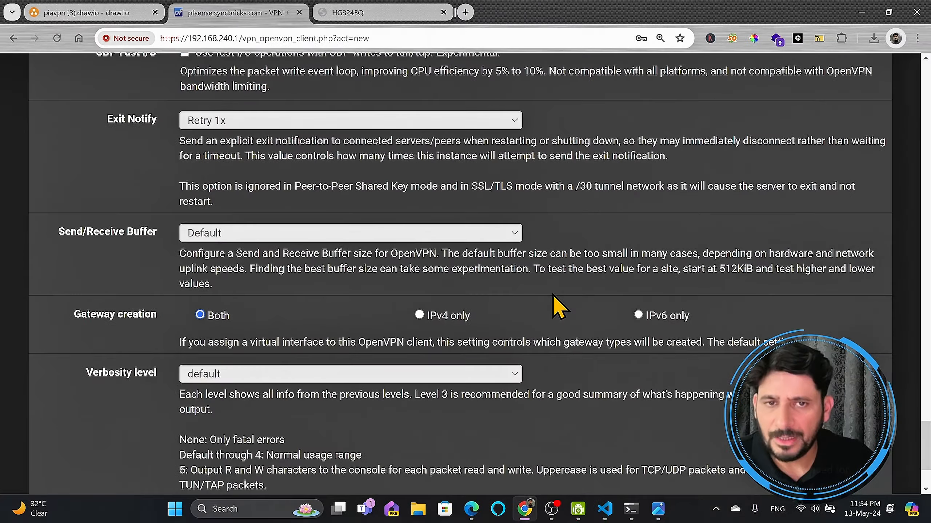
{"action": "scroll", "coordinate": [513, 301], "scroll_direction": "up", "scroll_amount": 5}
{"action": "scroll", "coordinate": [427, 299], "scroll_direction": "down", "scroll_amount": 9}
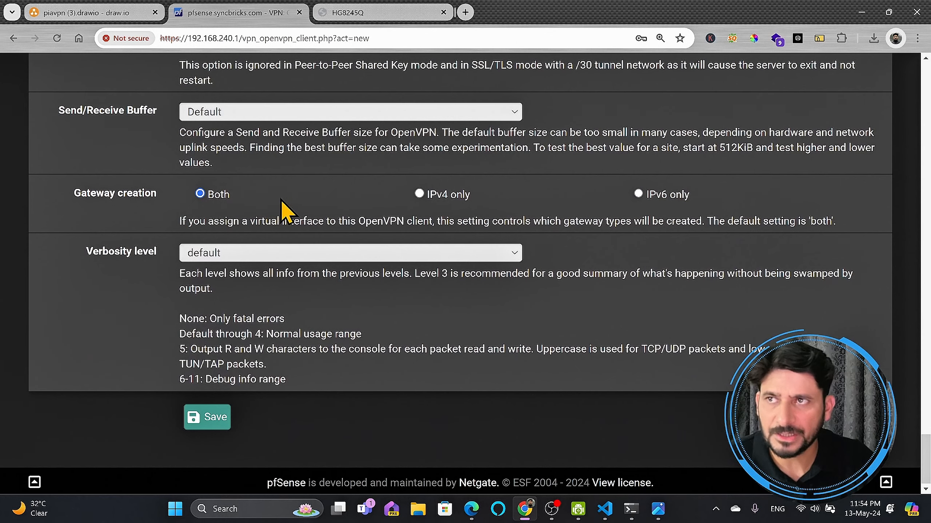
{"action": "scroll", "coordinate": [366, 238], "scroll_direction": "up", "scroll_amount": 2}
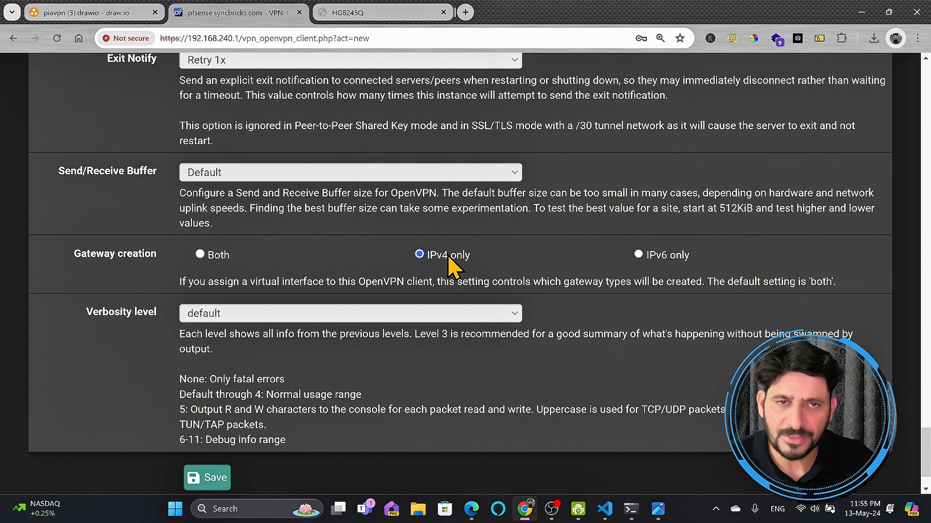
Step: Recheck the custom options, cryptographic and tunnel settings, and save the OpenVPN client
{"action": "scroll", "coordinate": [330, 282], "scroll_direction": "up", "scroll_amount": 10}
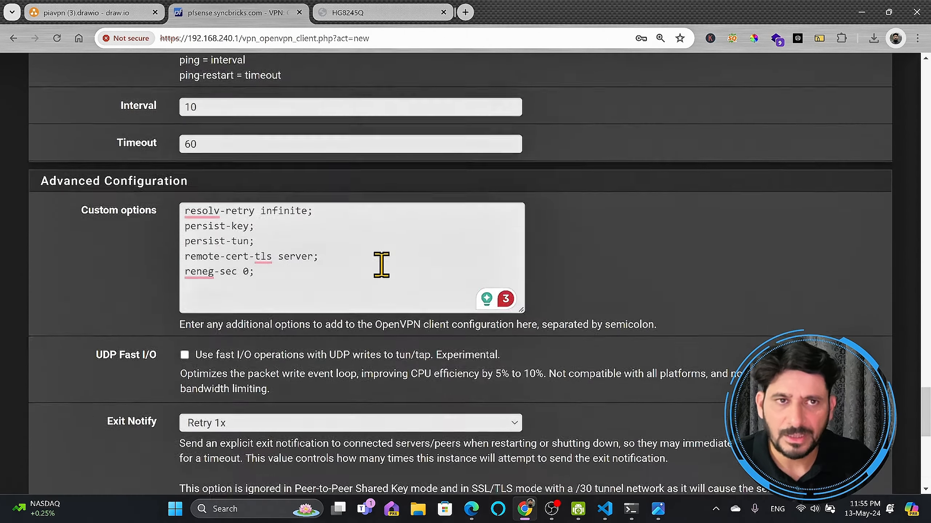
{"action": "scroll", "coordinate": [381, 265], "scroll_direction": "up", "scroll_amount": 12}
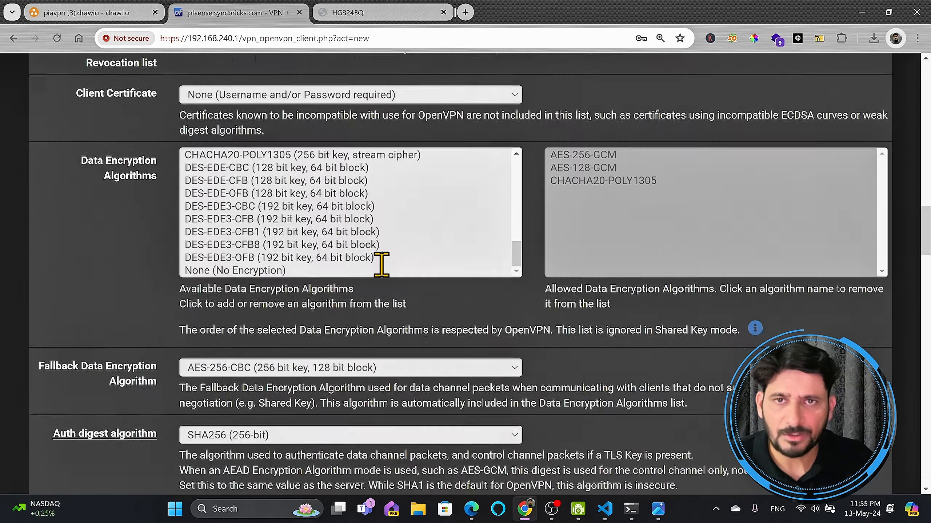
{"action": "scroll", "coordinate": [382, 267], "scroll_direction": "up", "scroll_amount": 3}
{"action": "scroll", "coordinate": [389, 267], "scroll_direction": "down", "scroll_amount": 15}
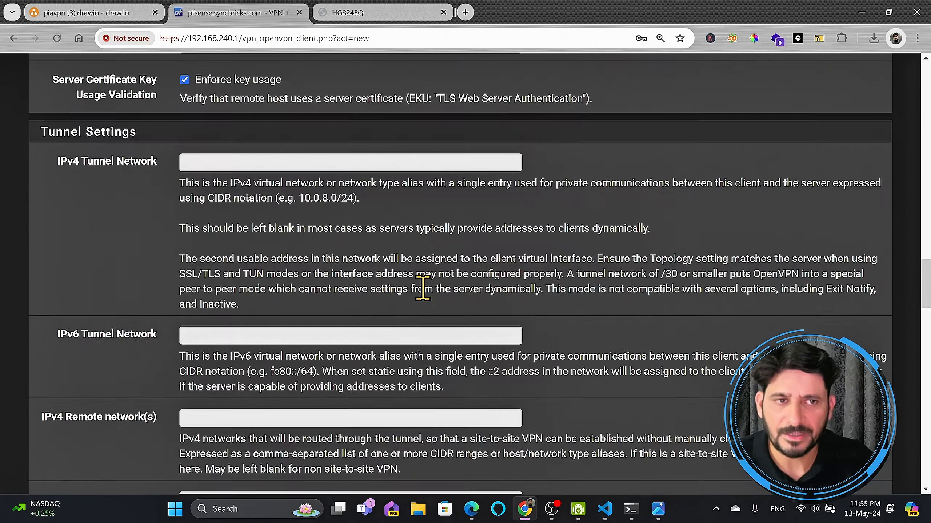
{"action": "scroll", "coordinate": [350, 340], "scroll_direction": "down", "scroll_amount": 15}
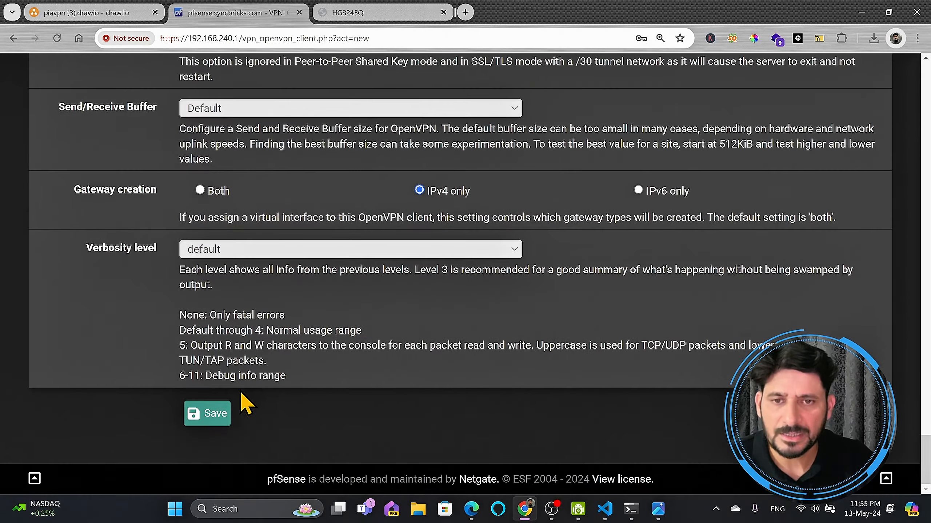
{"action": "left_click", "coordinate": [214, 418]}
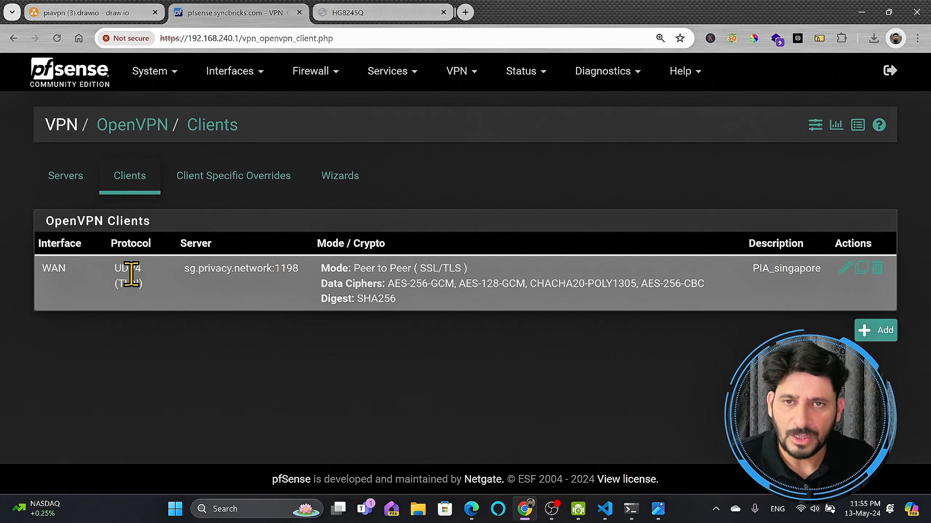
Step: Examine the server address, port, mode and cipher details of the PIA_singapore client in the client list
{"action": "left_click_drag", "start_coordinate": [188, 270], "coordinate": [270, 273]}
{"action": "left_click", "coordinate": [293, 275]}
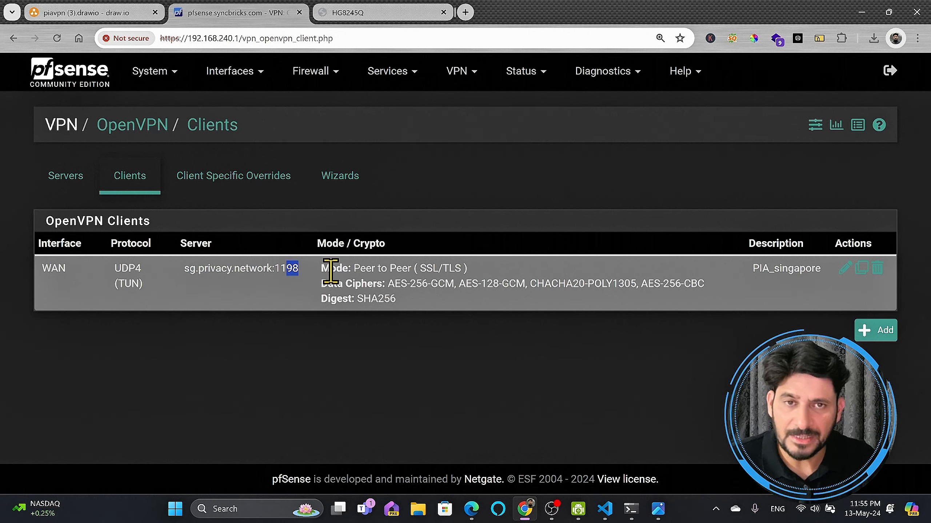
{"action": "left_click_drag", "start_coordinate": [329, 271], "coordinate": [499, 305]}
{"action": "left_click", "coordinate": [513, 314]}
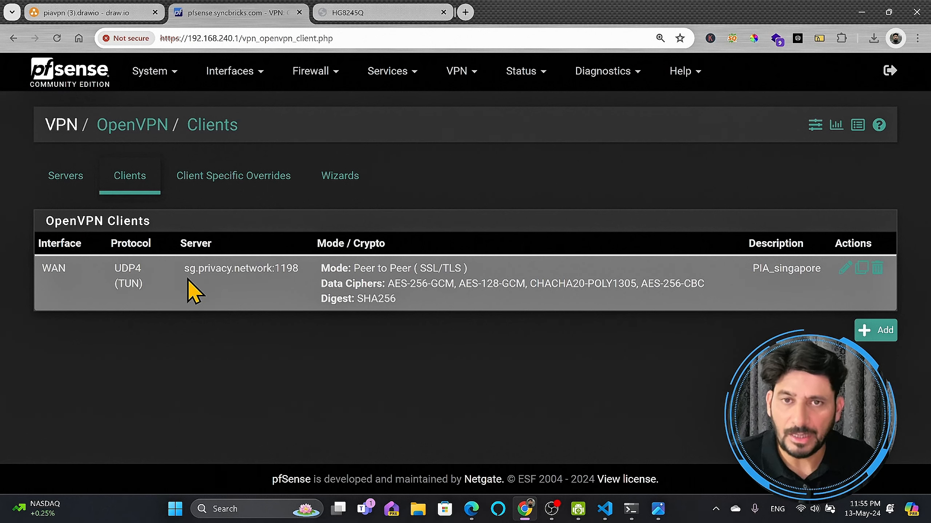
{"action": "left_click_drag", "start_coordinate": [183, 268], "coordinate": [267, 270]}
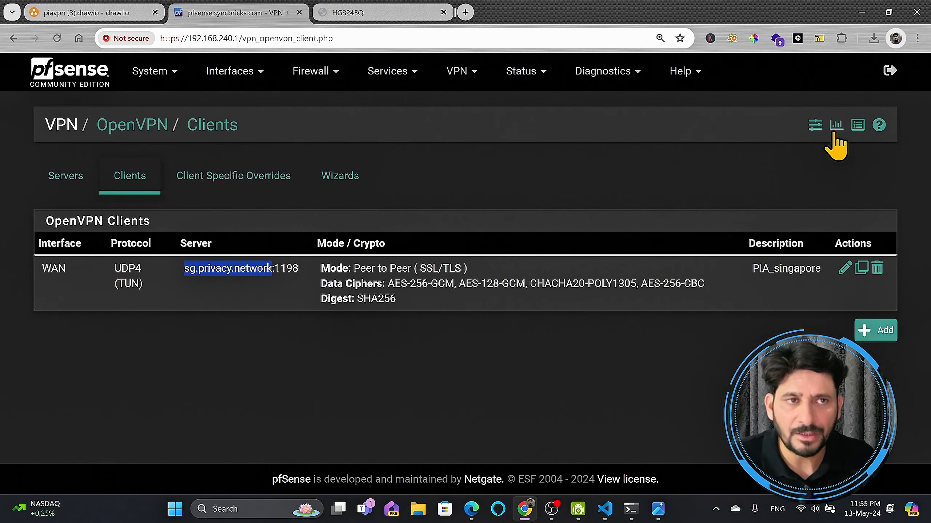
Step: Open the OpenVPN status page and check the connection status of the PIA_singapore client
{"action": "left_click", "coordinate": [528, 72]}
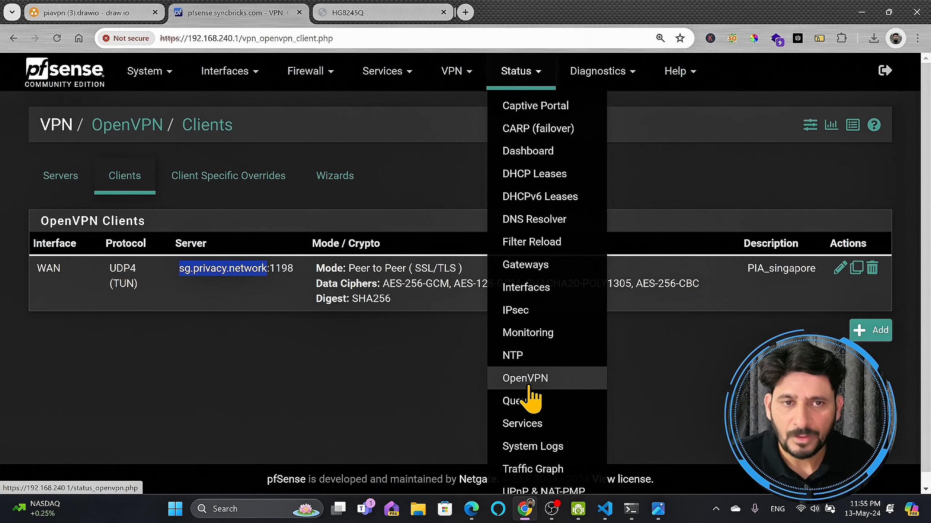
{"action": "left_click", "coordinate": [718, 222]}
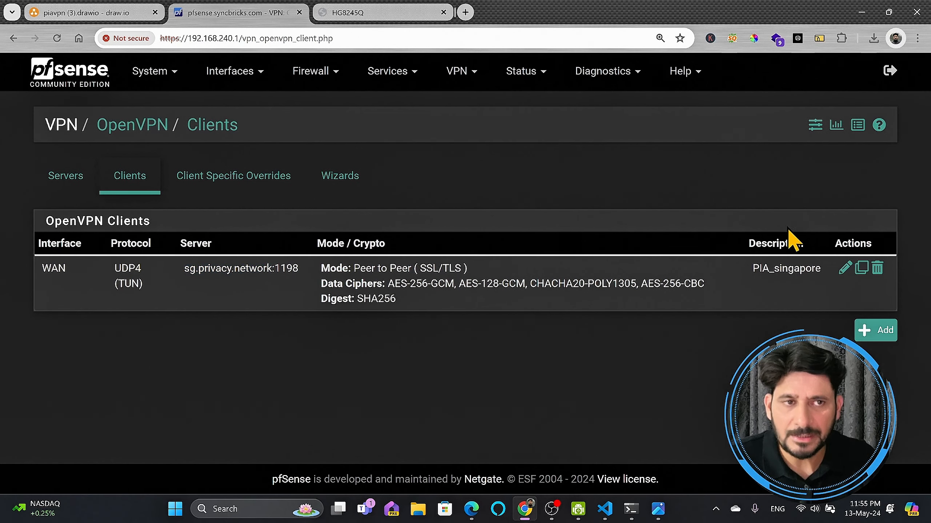
{"action": "left_click", "coordinate": [837, 128]}
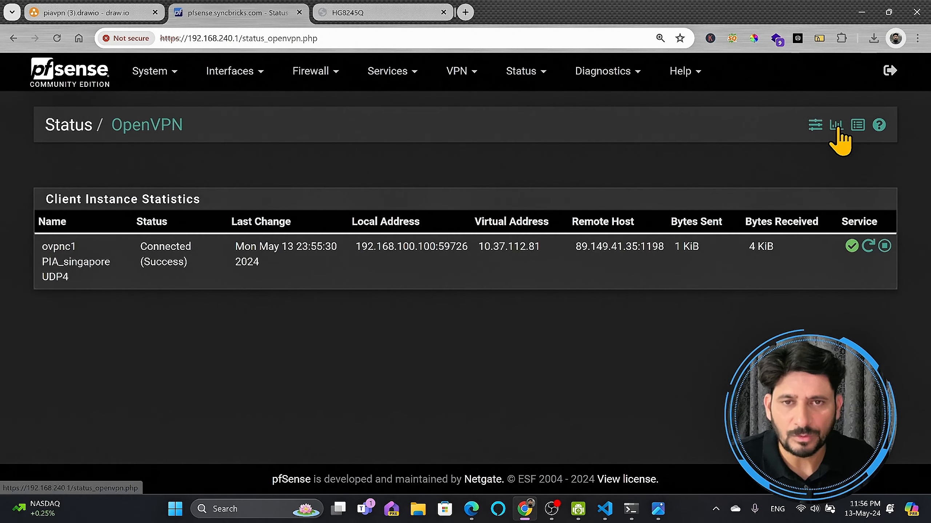
{"action": "double_click", "coordinate": [141, 247]}
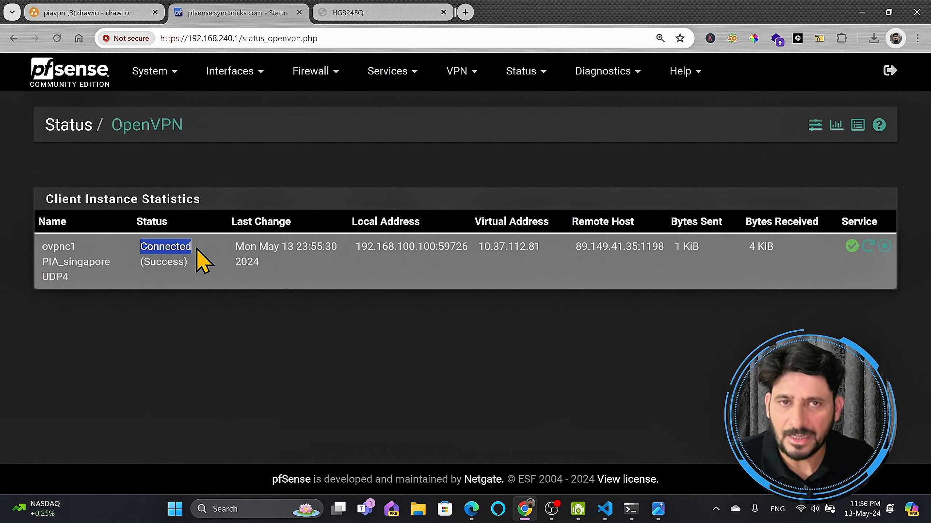
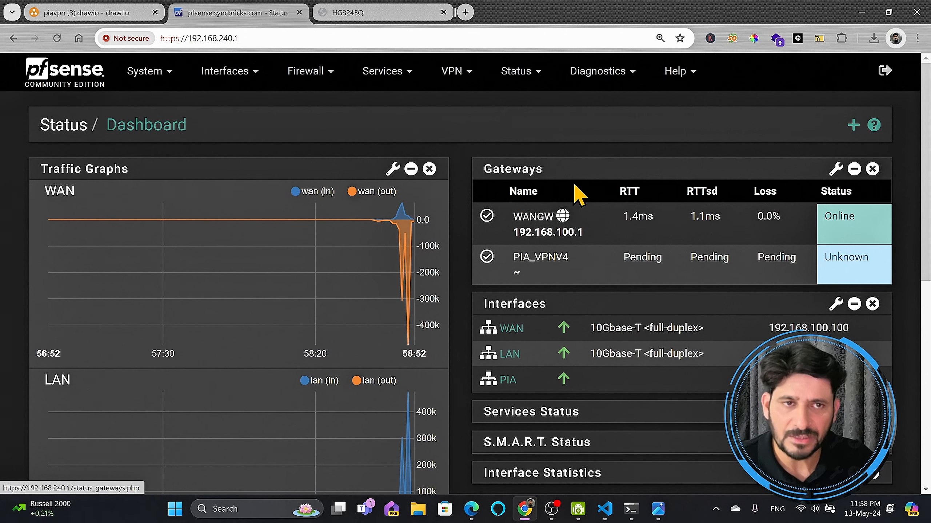
Step: Open the PIA_VPNV4 gateway for editing from the routing settings and set its monitor IP to 1.1.1.1
{"action": "double_click", "coordinate": [630, 258]}
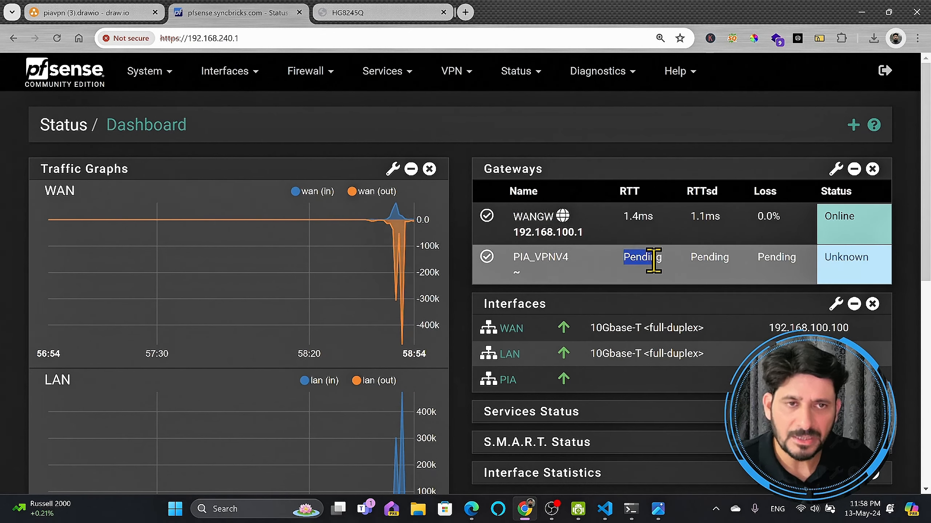
{"action": "left_click", "coordinate": [213, 79]}
{"action": "mouse_move", "coordinate": [149, 72]}
{"action": "left_click", "coordinate": [147, 242]}
{"action": "left_click", "coordinate": [834, 269]}
{"action": "scroll", "coordinate": [213, 322], "scroll_direction": "down", "scroll_amount": 4}
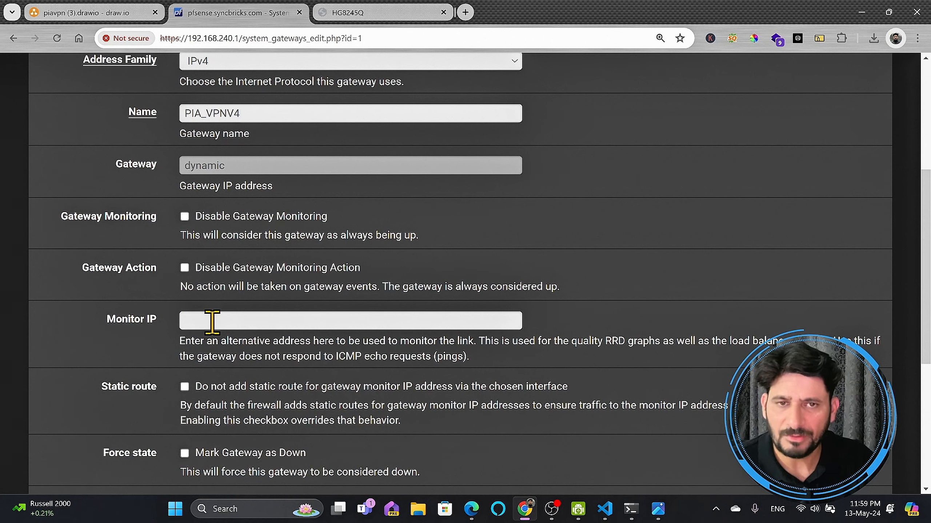
{"action": "left_click_drag", "start_coordinate": [338, 356], "coordinate": [464, 358]}
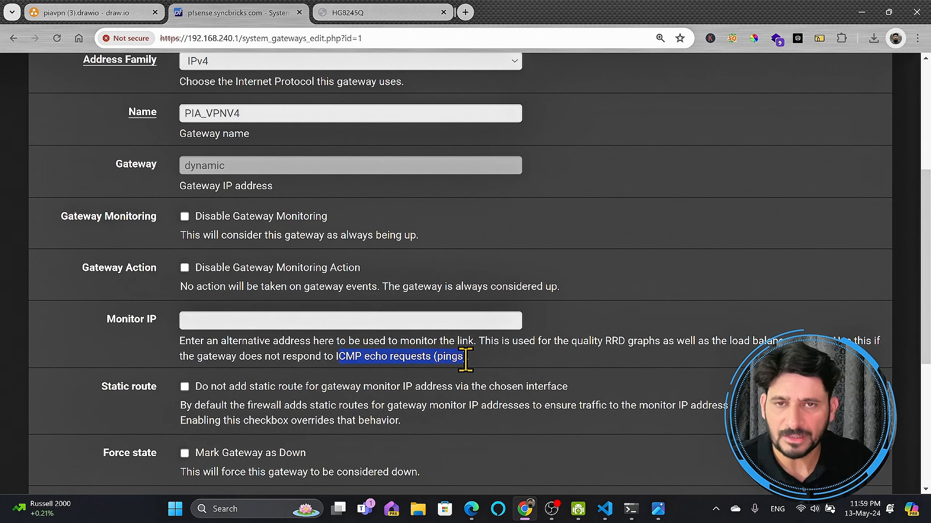
{"action": "left_click", "coordinate": [393, 325]}
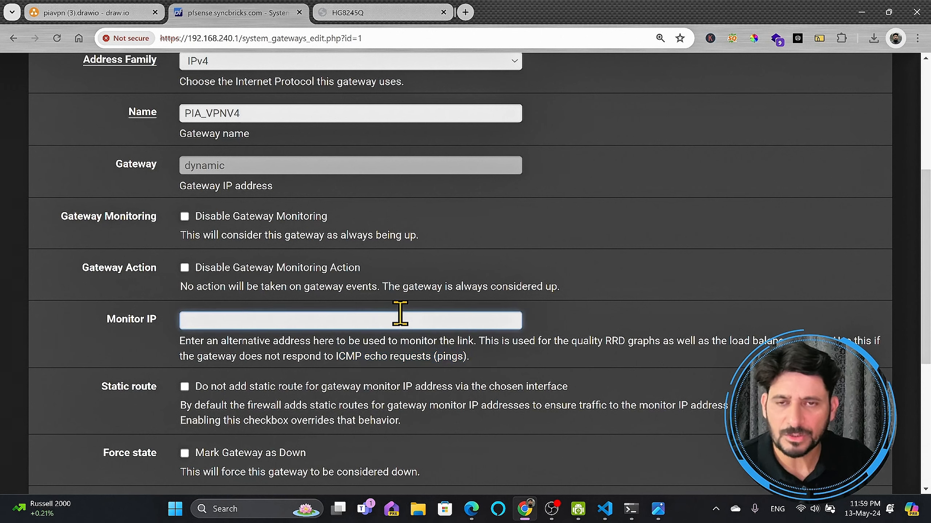
{"action": "type", "text": "19"}
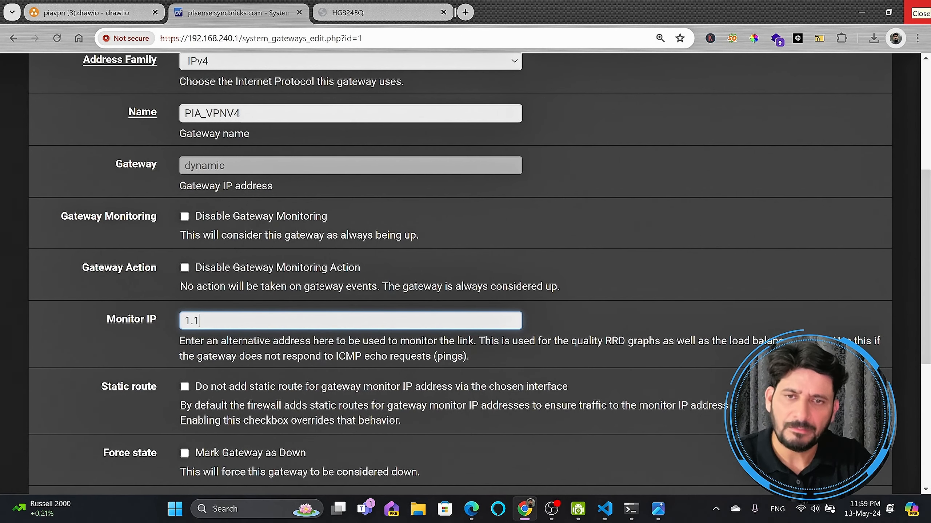
Step: Save the PIA_VPNV4 gateway and apply the pending gateway configuration changes
{"action": "scroll", "coordinate": [534, 266], "scroll_direction": "down", "scroll_amount": 6}
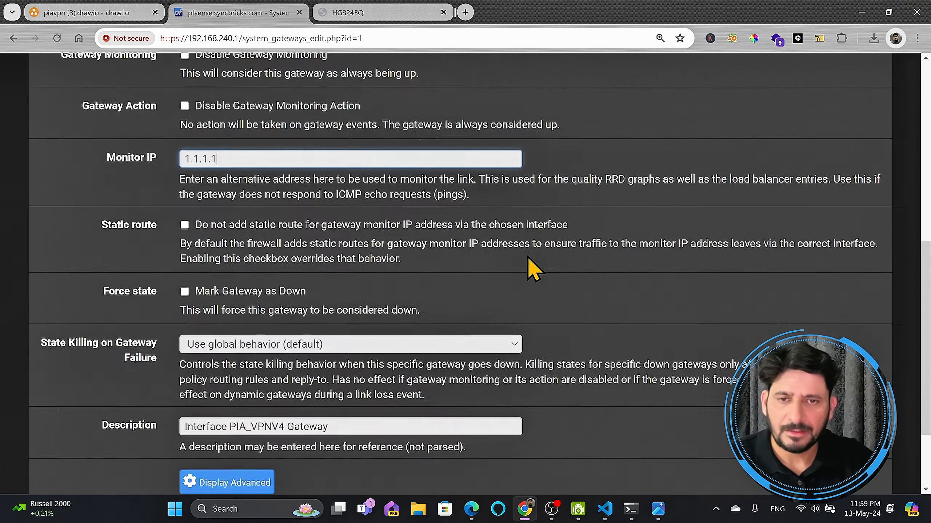
{"action": "left_click", "coordinate": [219, 414]}
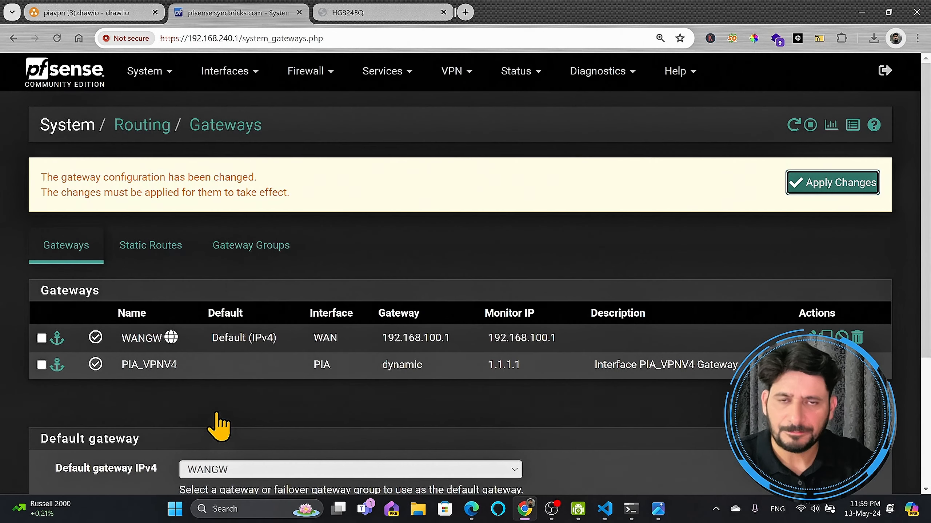
{"action": "left_click", "coordinate": [825, 194]}
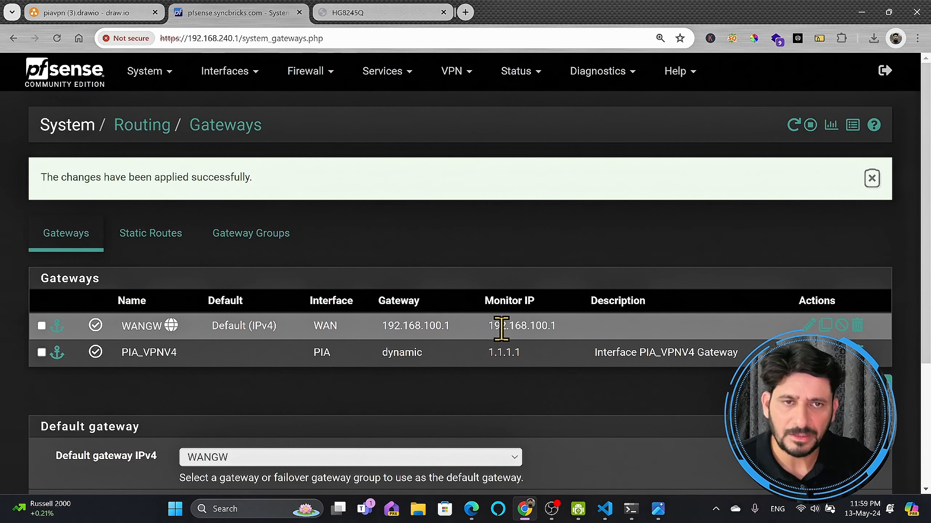
Step: Examine the monitor IP of the WANGW gateway and glance at the HG8245Q router page
{"action": "left_click_drag", "start_coordinate": [487, 326], "coordinate": [550, 330]}
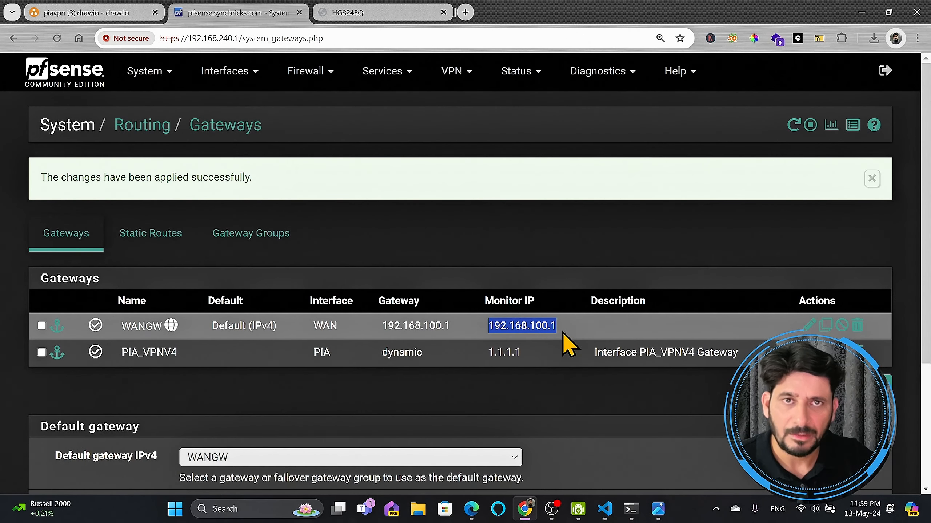
{"action": "left_click", "coordinate": [563, 332]}
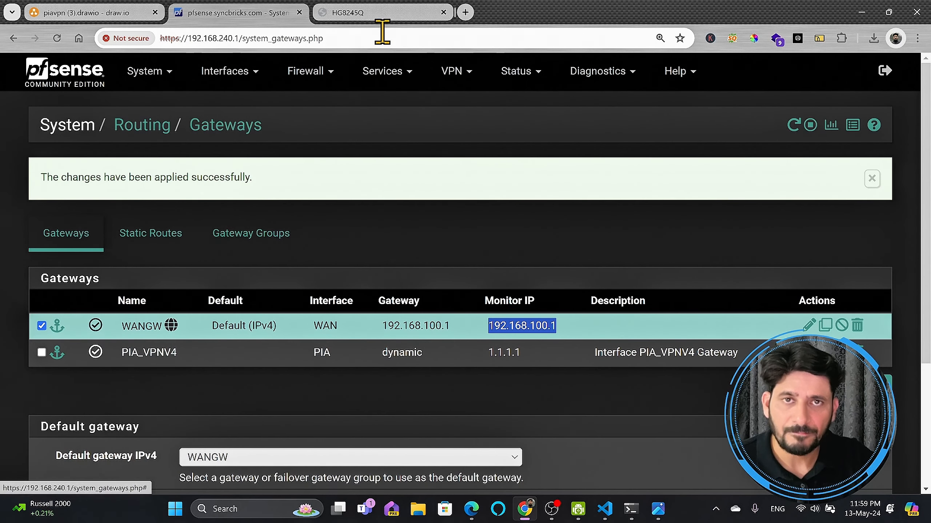
{"action": "left_click", "coordinate": [379, 14]}
{"action": "left_click", "coordinate": [266, 15]}
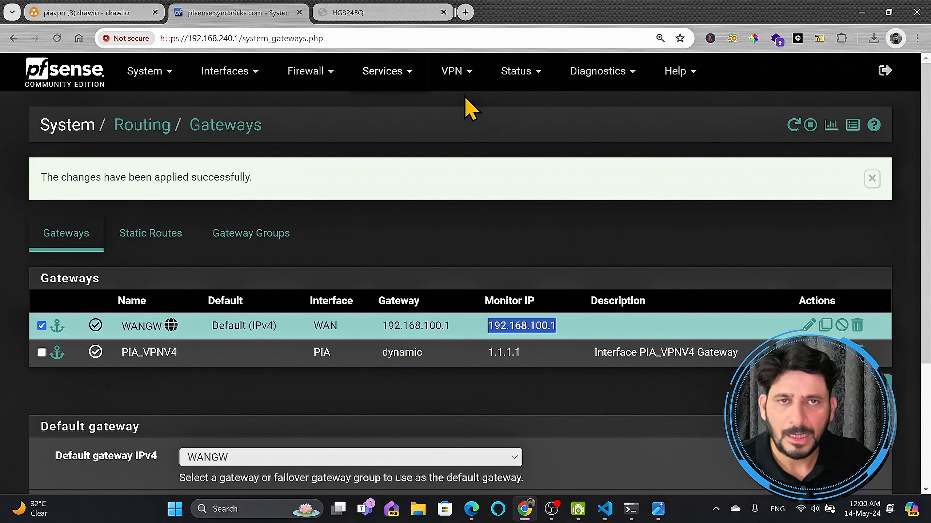
Step: Restart the PIA_singapore client service from the OpenVPN status page and check the gateways on the dashboard
{"action": "left_click", "coordinate": [458, 72]}
{"action": "left_click", "coordinate": [466, 150]}
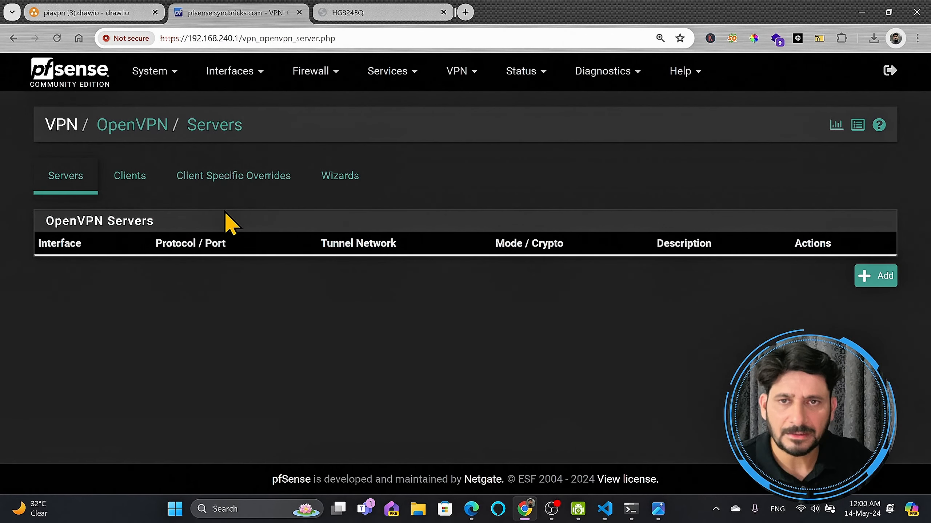
{"action": "left_click", "coordinate": [131, 178]}
{"action": "left_click", "coordinate": [515, 73]}
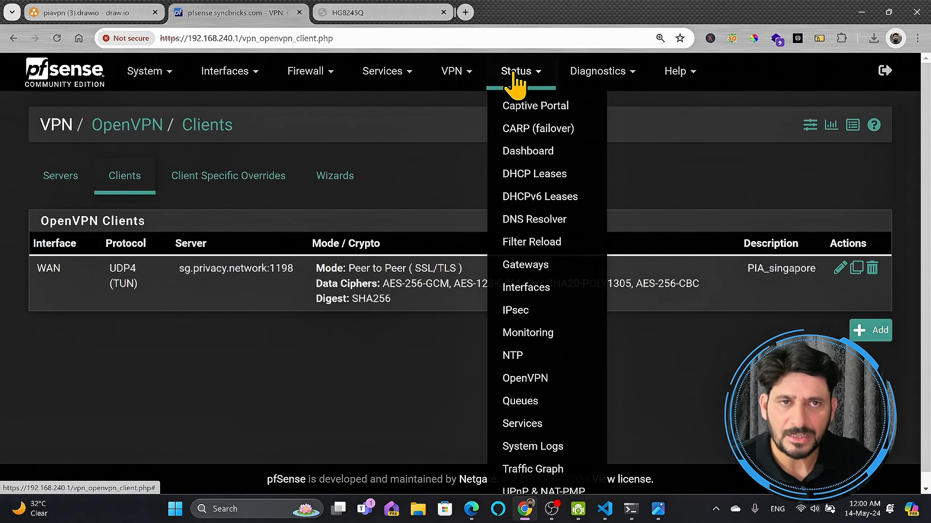
{"action": "left_click", "coordinate": [528, 379]}
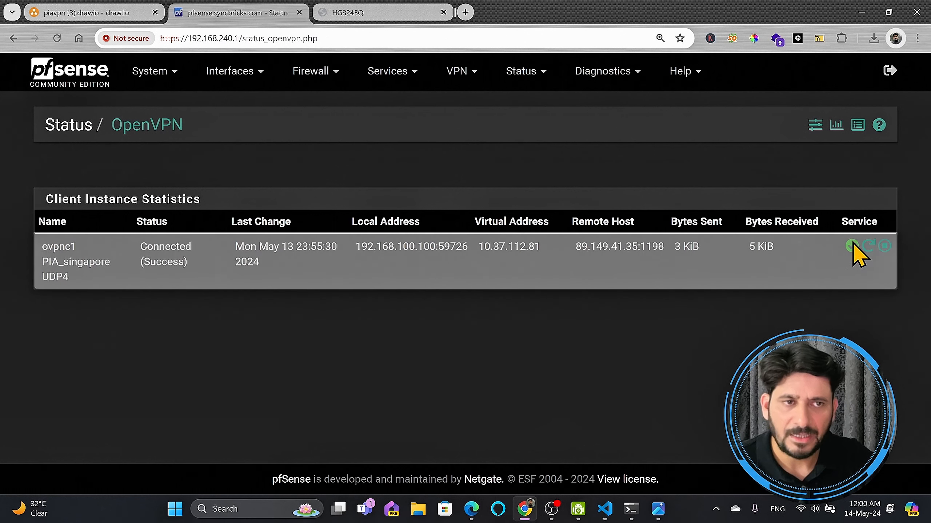
{"action": "left_click", "coordinate": [870, 249]}
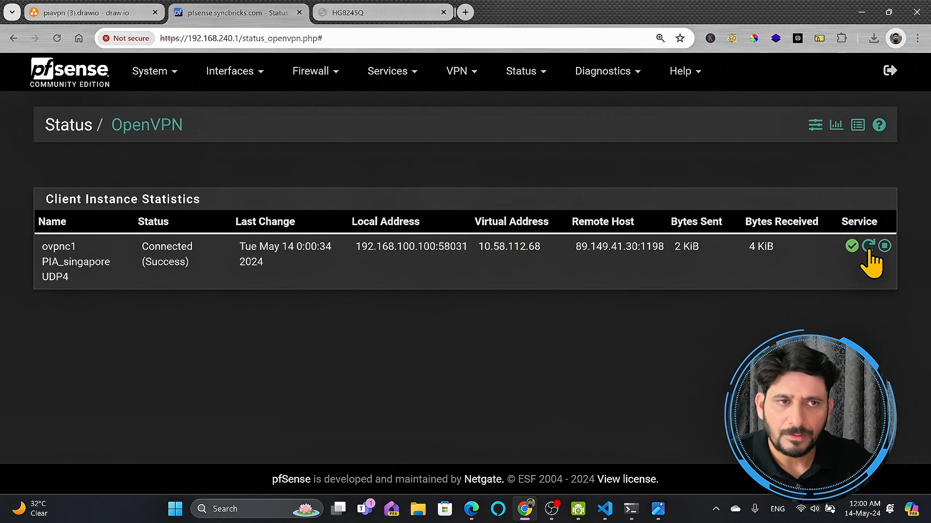
{"action": "left_click", "coordinate": [69, 72]}
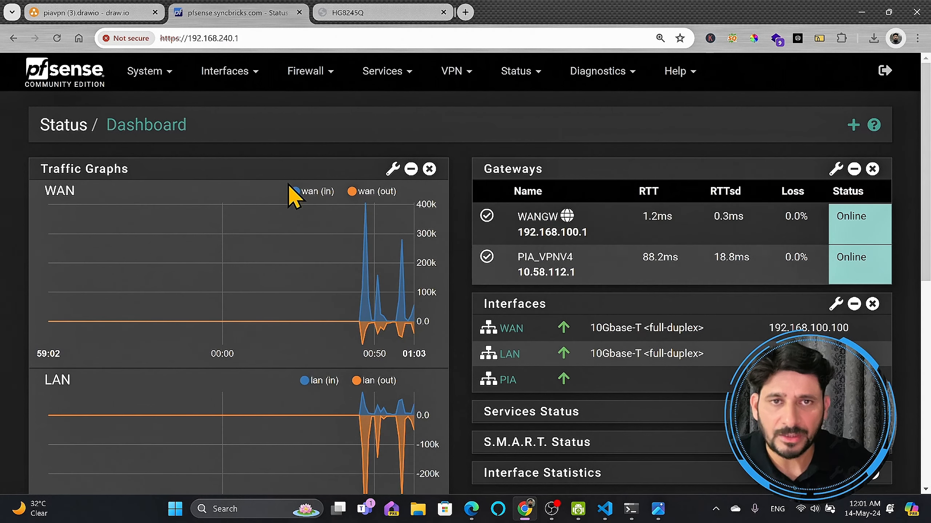
Step: Review the gateways in the routing settings, keeping WANGW as the default IPv4 gateway
{"action": "left_click", "coordinate": [158, 79]}
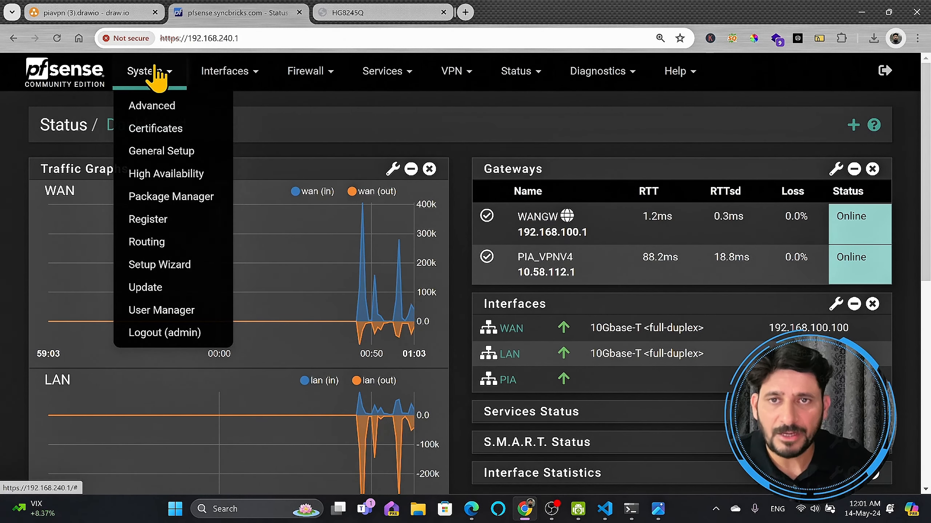
{"action": "left_click", "coordinate": [153, 244]}
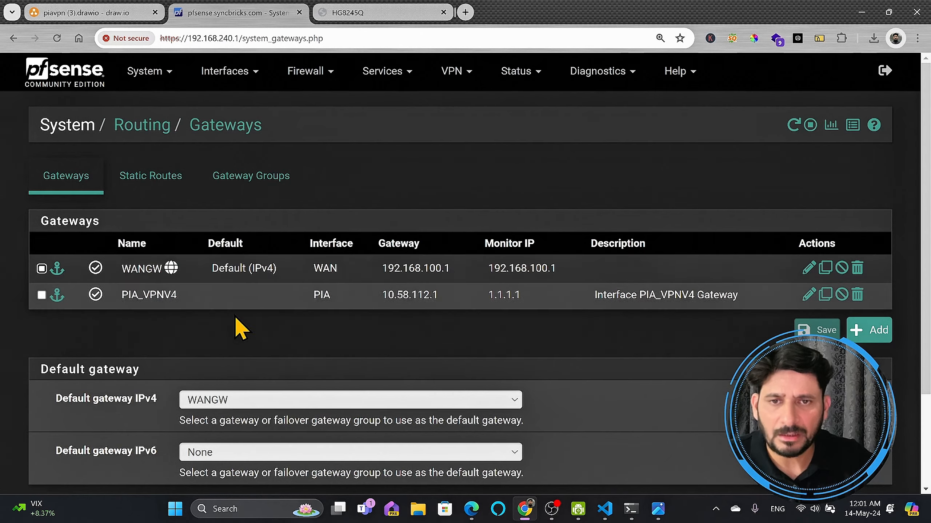
{"action": "scroll", "coordinate": [227, 316], "scroll_direction": "down", "scroll_amount": 3}
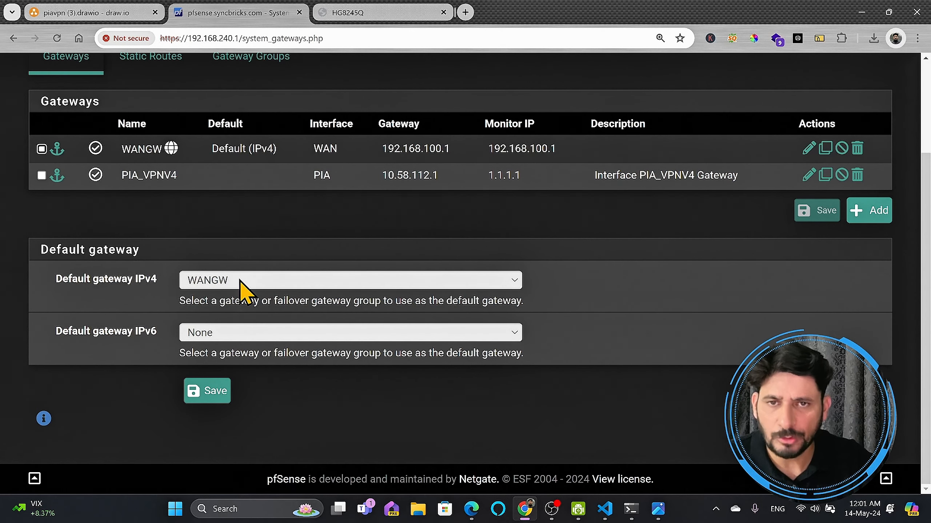
{"action": "left_click", "coordinate": [240, 280]}
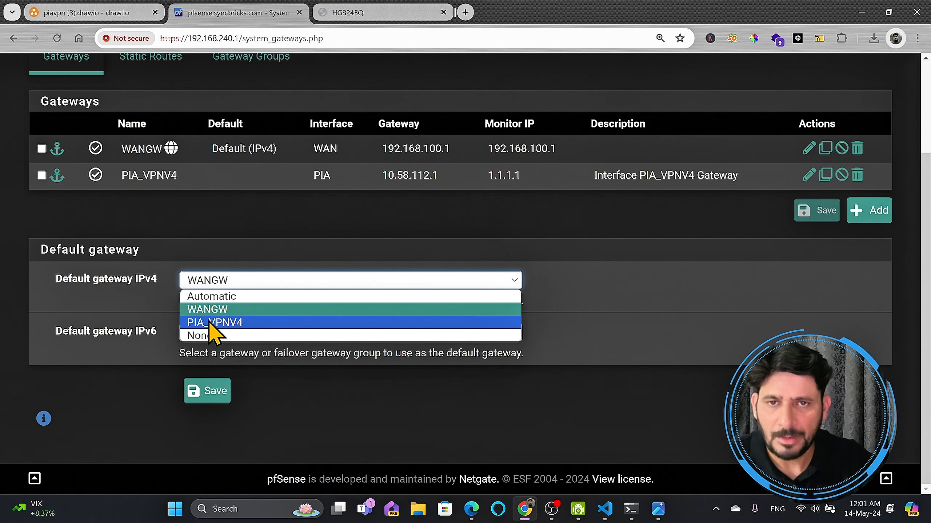
{"action": "left_click", "coordinate": [245, 309]}
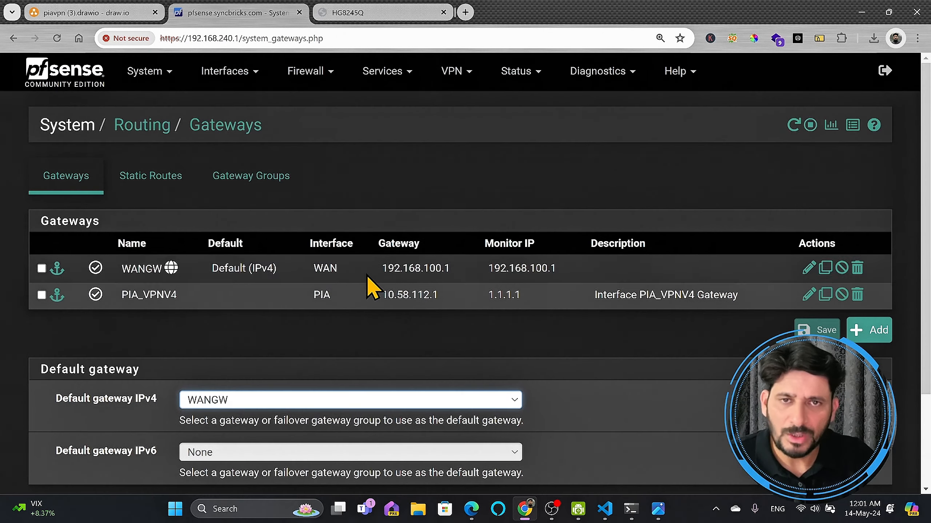
{"action": "scroll", "coordinate": [332, 302], "scroll_direction": "up", "scroll_amount": 3}
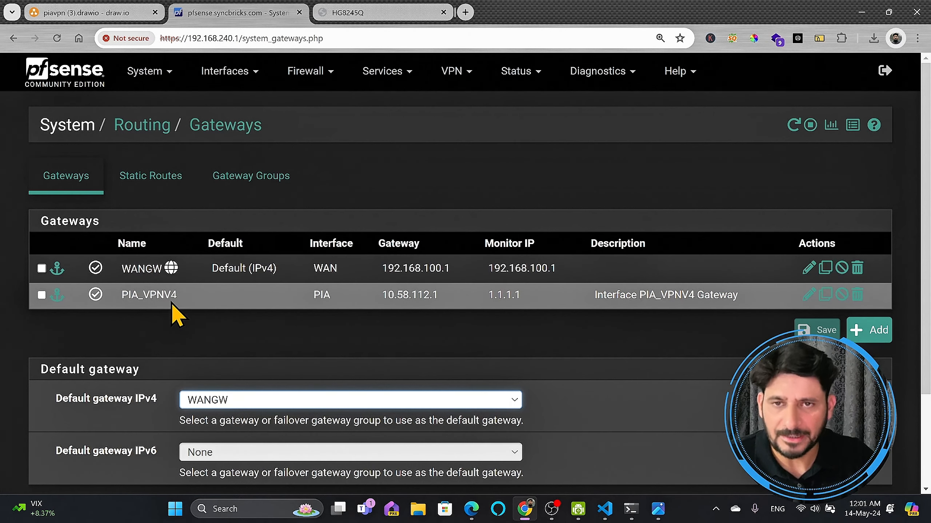
{"action": "left_click_drag", "start_coordinate": [176, 303], "coordinate": [123, 292]}
{"action": "left_click", "coordinate": [127, 296]}
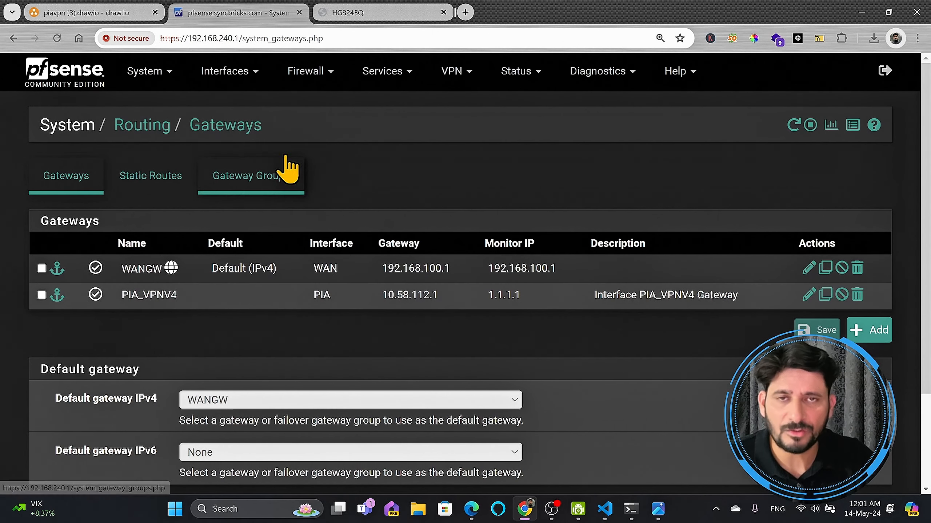
Step: Open the firewall's outbound NAT settings and review the NAT mode, mappings and automatic rules
{"action": "left_click", "coordinate": [295, 81]}
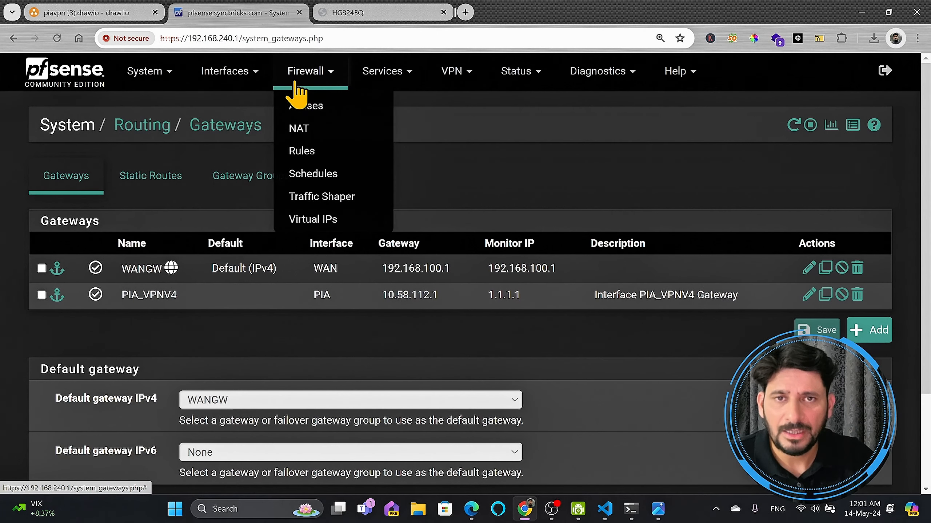
{"action": "left_click", "coordinate": [308, 131]}
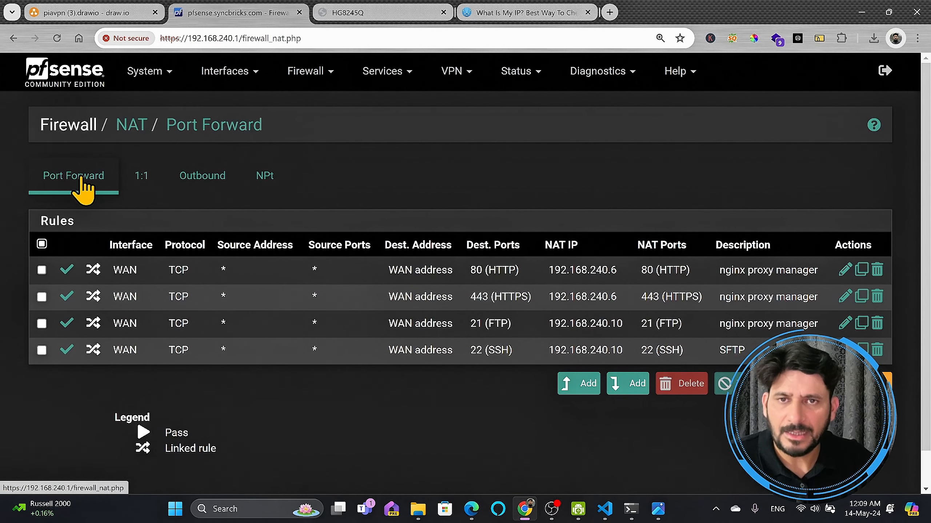
{"action": "left_click", "coordinate": [196, 187]}
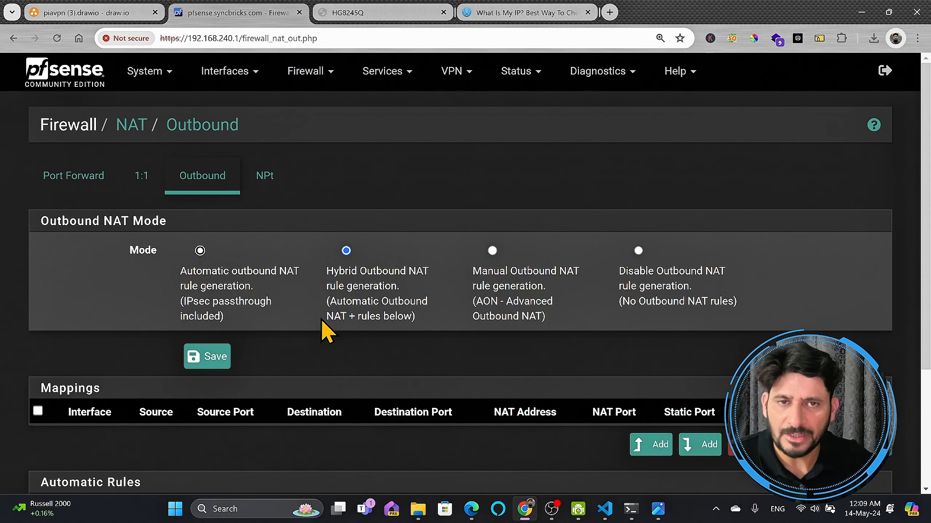
{"action": "scroll", "coordinate": [346, 286], "scroll_direction": "down", "scroll_amount": 5}
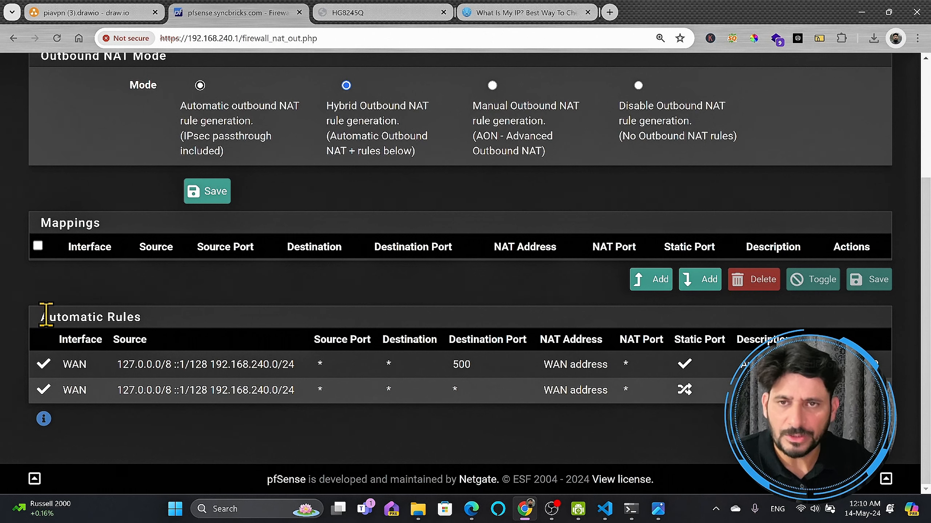
{"action": "left_click_drag", "start_coordinate": [39, 228], "coordinate": [117, 228]}
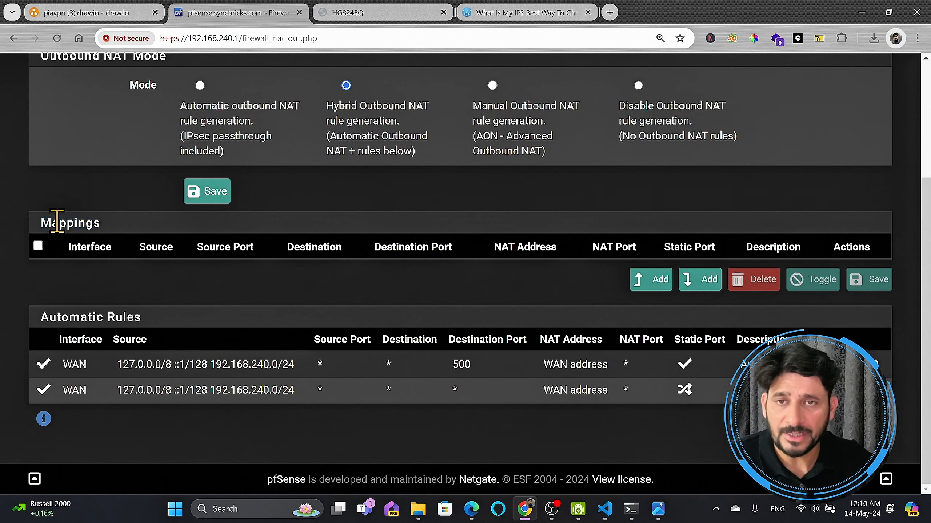
{"action": "left_click", "coordinate": [645, 241]}
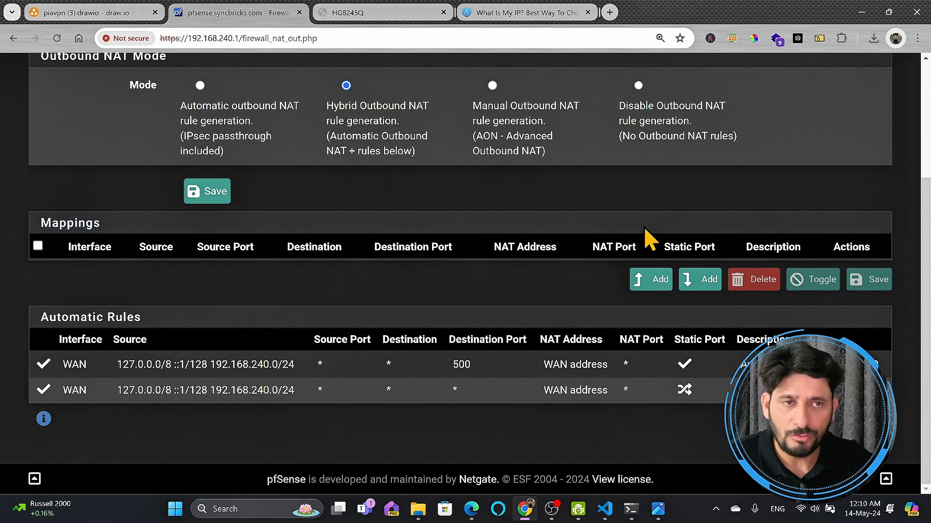
Step: Start a new outbound NAT mapping with PIA as the interface and IPv4 as the address family
{"action": "left_click", "coordinate": [655, 287]}
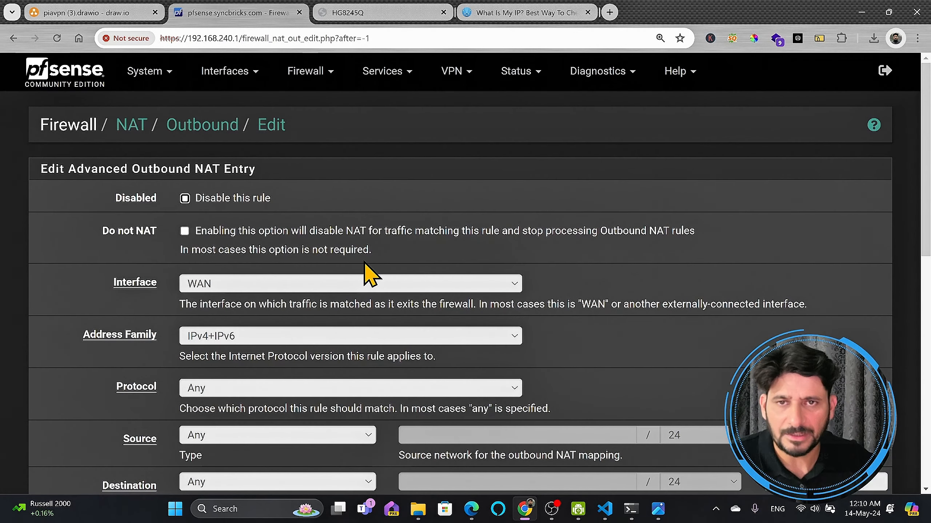
{"action": "scroll", "coordinate": [253, 249], "scroll_direction": "down", "scroll_amount": 3}
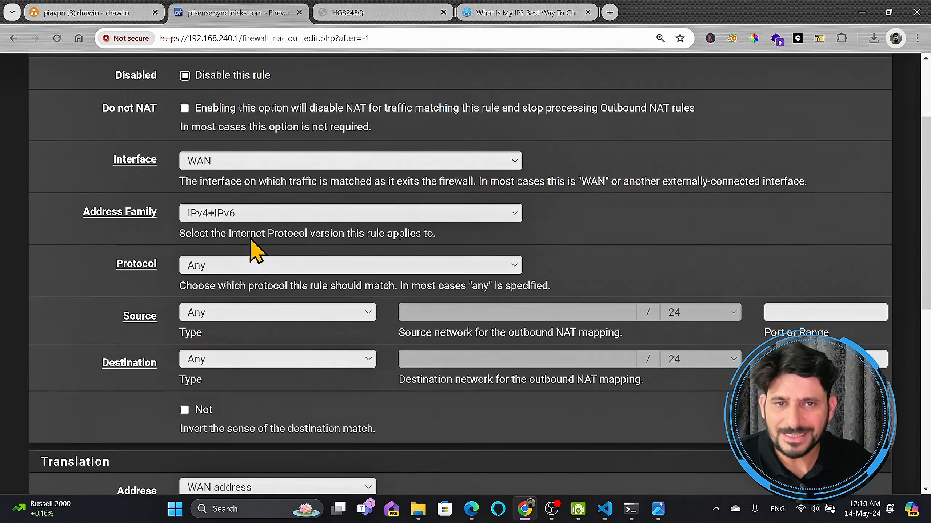
{"action": "scroll", "coordinate": [250, 238], "scroll_direction": "down", "scroll_amount": 6}
{"action": "scroll", "coordinate": [275, 245], "scroll_direction": "up", "scroll_amount": 8}
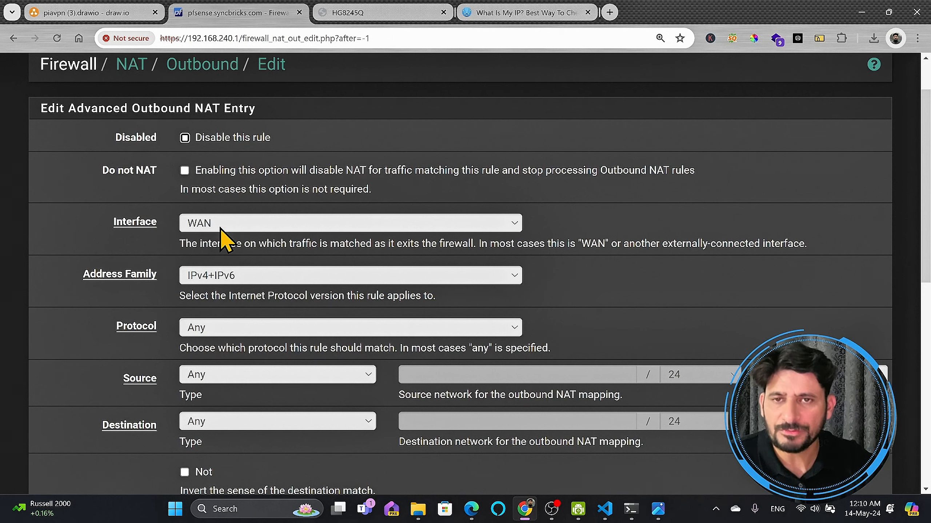
{"action": "left_click", "coordinate": [204, 225]}
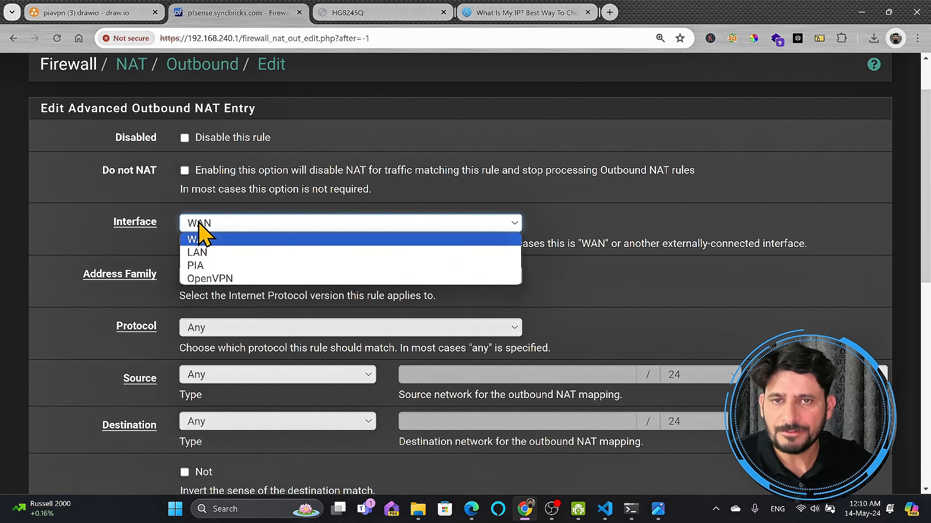
{"action": "left_click", "coordinate": [203, 265]}
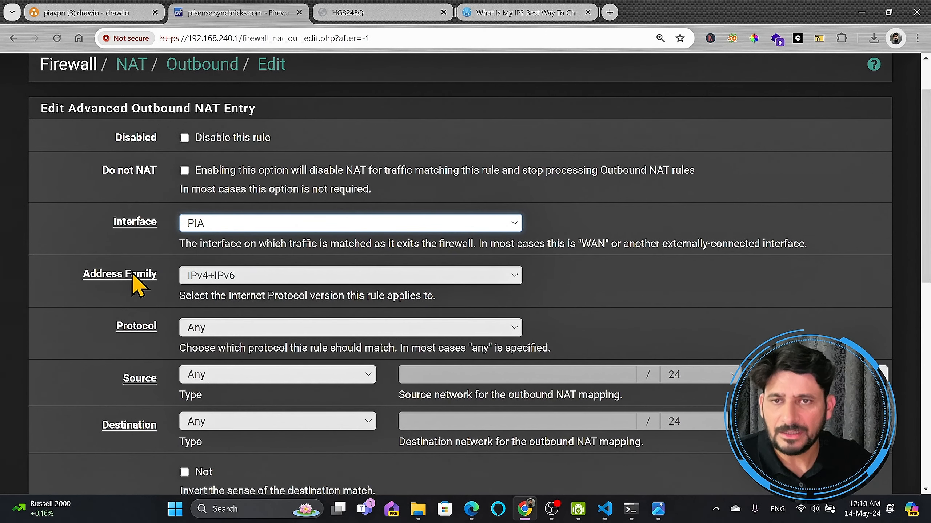
{"action": "left_click", "coordinate": [220, 275]}
{"action": "left_click", "coordinate": [218, 292]}
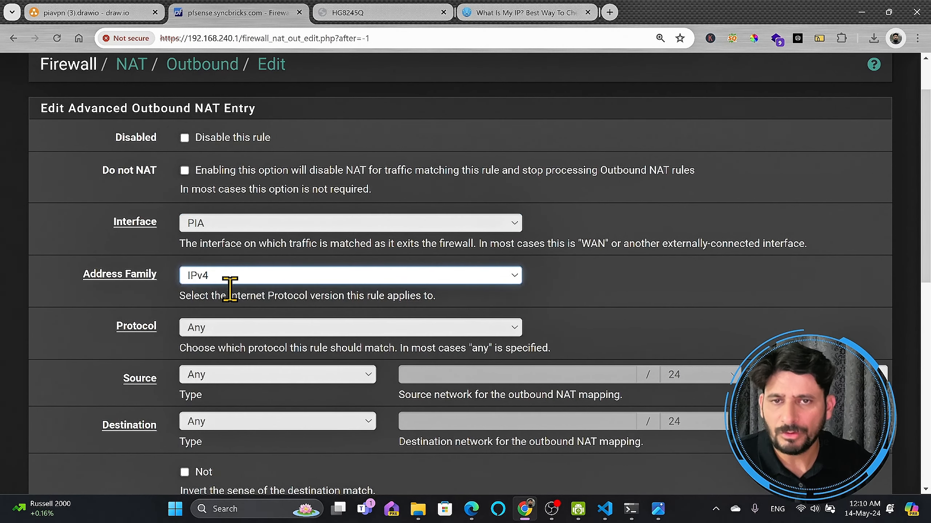
Step: Keep the outbound NAT mapping's protocol at Any and set its source to the network 192.168.240.0/24
{"action": "scroll", "coordinate": [287, 316], "scroll_direction": "down", "scroll_amount": 1}
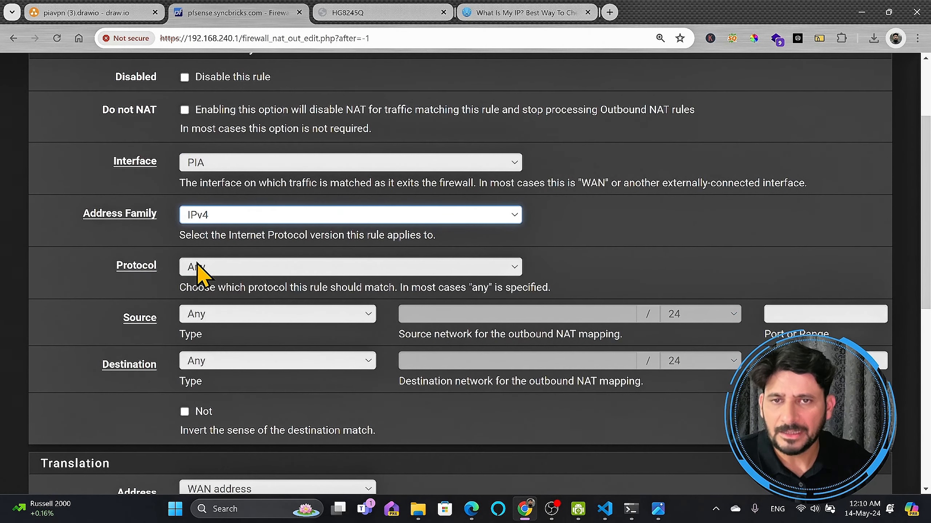
{"action": "left_click", "coordinate": [219, 271]}
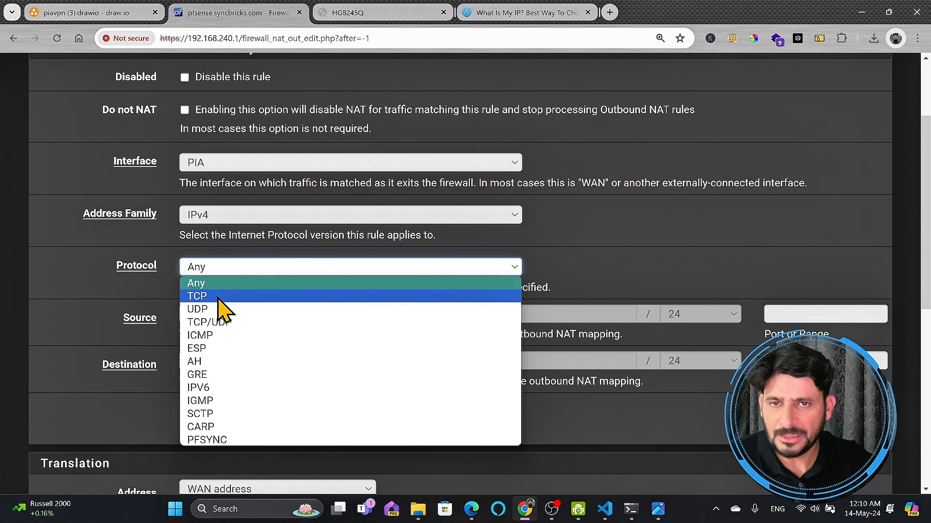
{"action": "left_click", "coordinate": [220, 297]}
{"action": "left_click", "coordinate": [220, 266]}
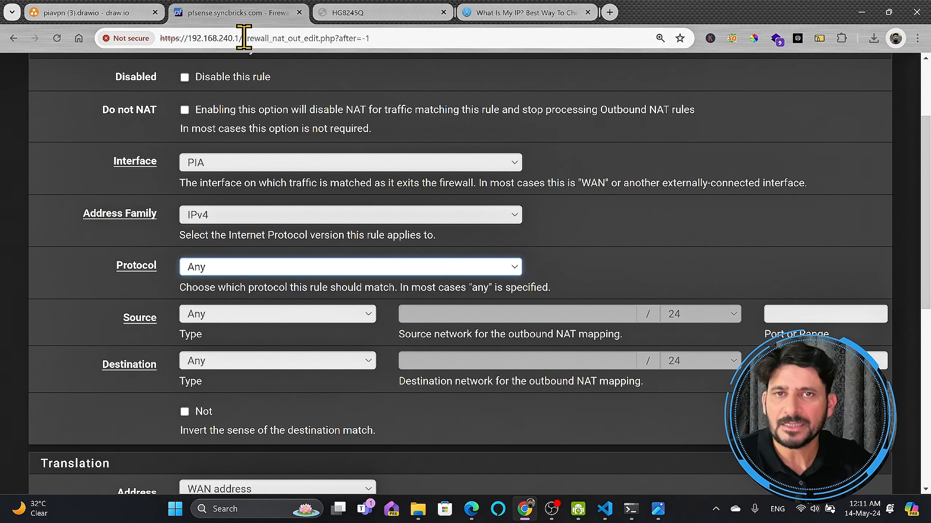
{"action": "left_click_drag", "start_coordinate": [242, 39], "coordinate": [193, 38]}
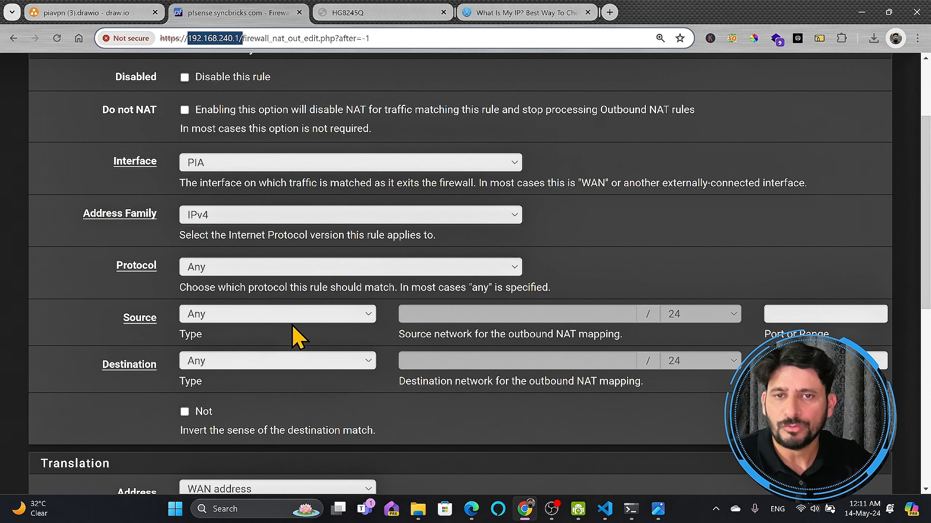
{"action": "left_click", "coordinate": [208, 316]}
{"action": "left_click", "coordinate": [235, 357]}
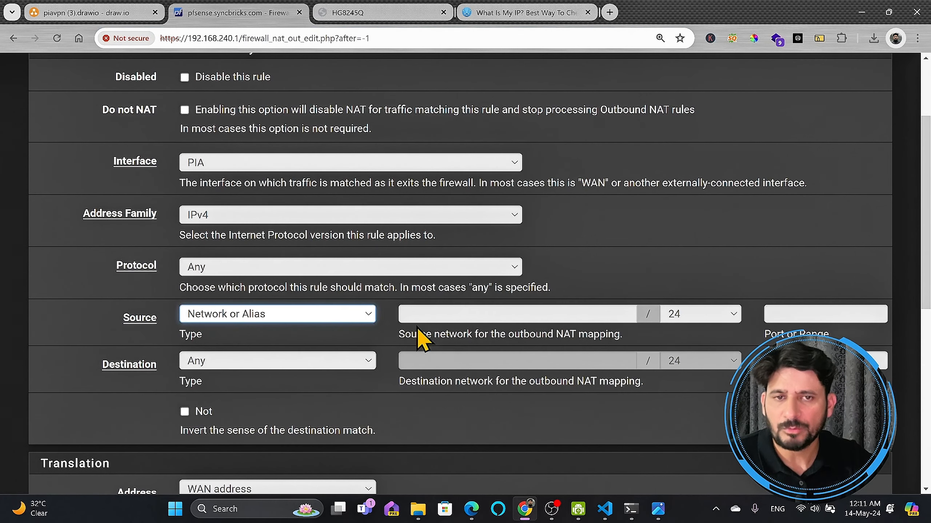
{"action": "left_click", "coordinate": [453, 313]}
{"action": "type", "text": "19"}
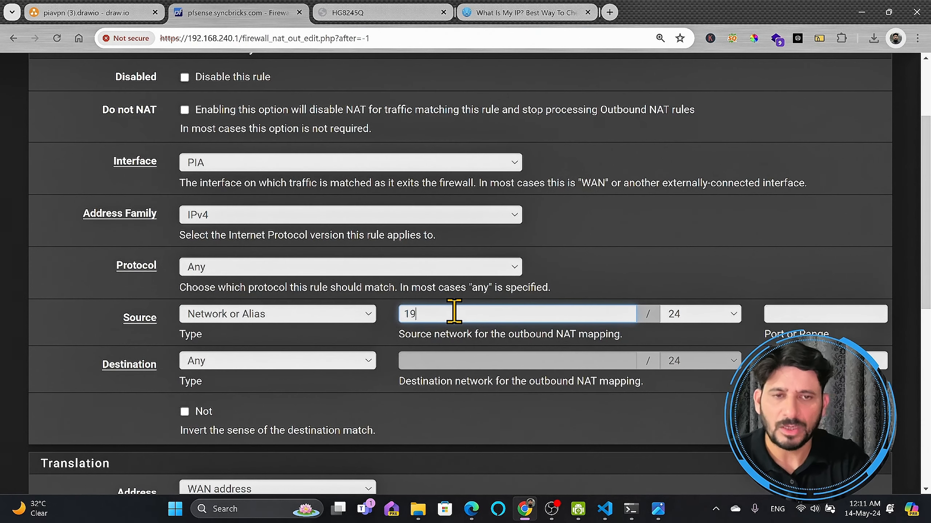
{"action": "type", "text": "2.168.240.0"}
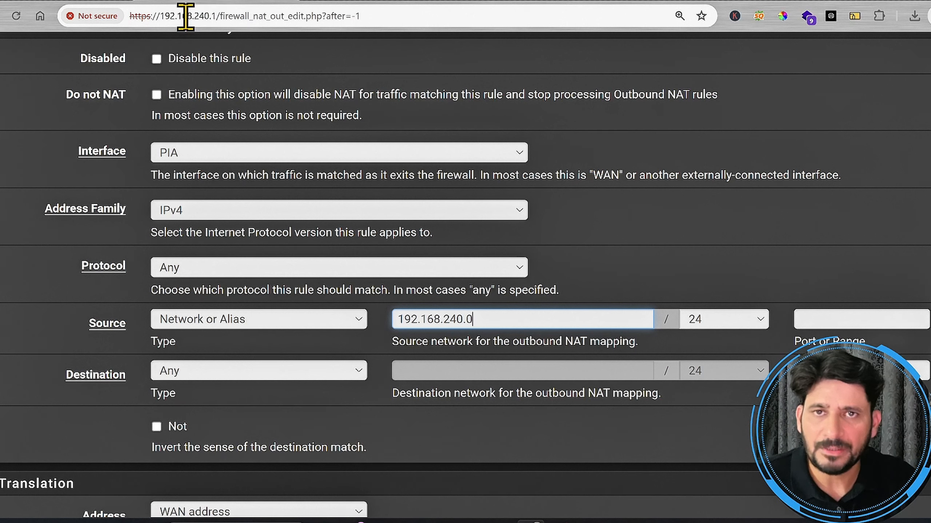
{"action": "left_click_drag", "start_coordinate": [164, 15], "coordinate": [216, 15]}
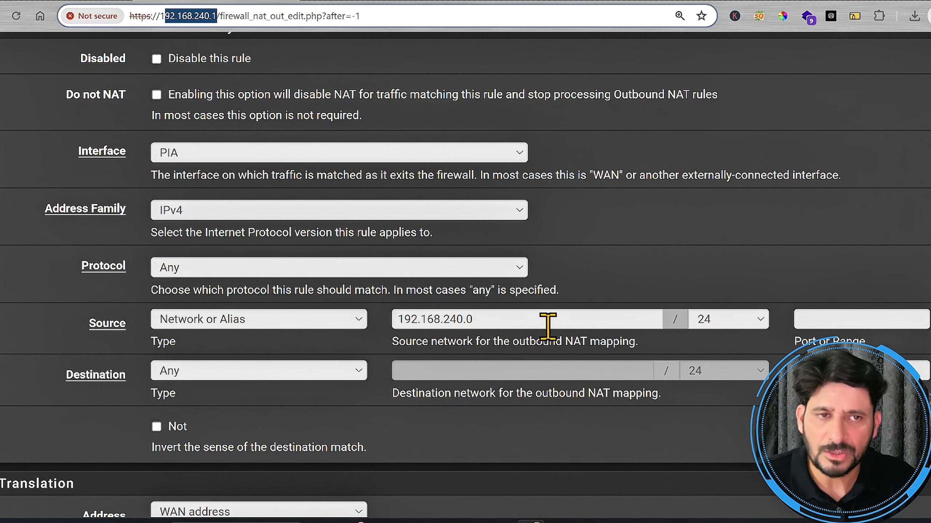
Step: Choose WAN address as the translation address of the outbound NAT mapping
{"action": "scroll", "coordinate": [493, 330], "scroll_direction": "down", "scroll_amount": 5}
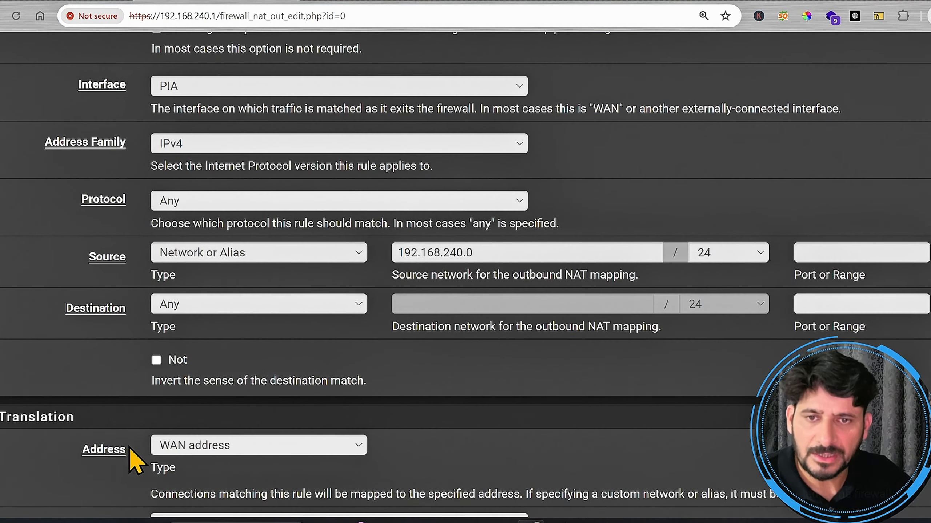
{"action": "scroll", "coordinate": [126, 458], "scroll_direction": "down", "scroll_amount": 3}
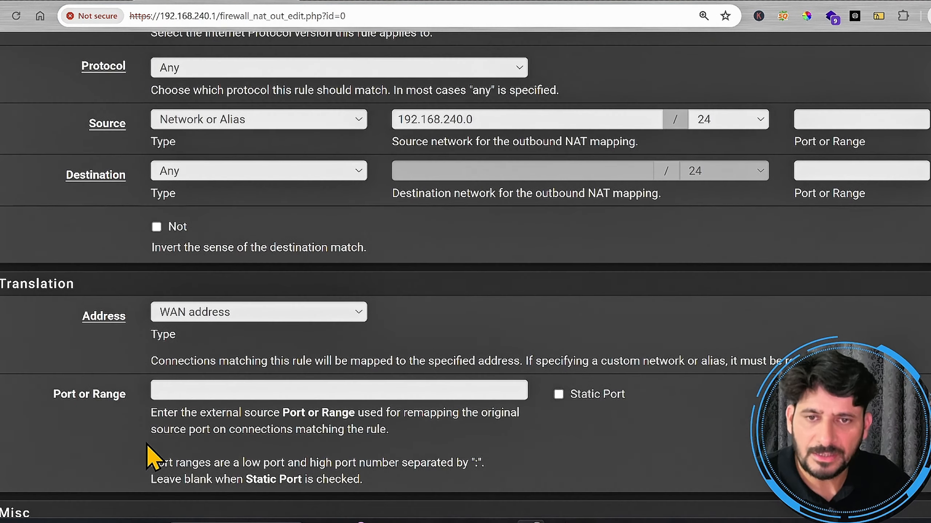
{"action": "left_click", "coordinate": [250, 312]}
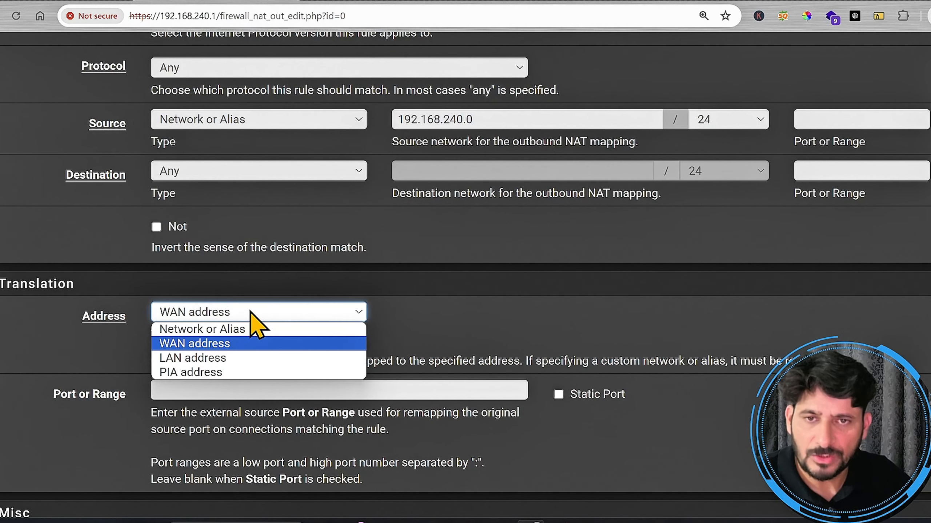
{"action": "left_click", "coordinate": [217, 346]}
Step: Describe the mapping as "My LAN to Singapore PIA", save it and apply the firewall changes
{"action": "scroll", "coordinate": [263, 359], "scroll_direction": "down", "scroll_amount": 5}
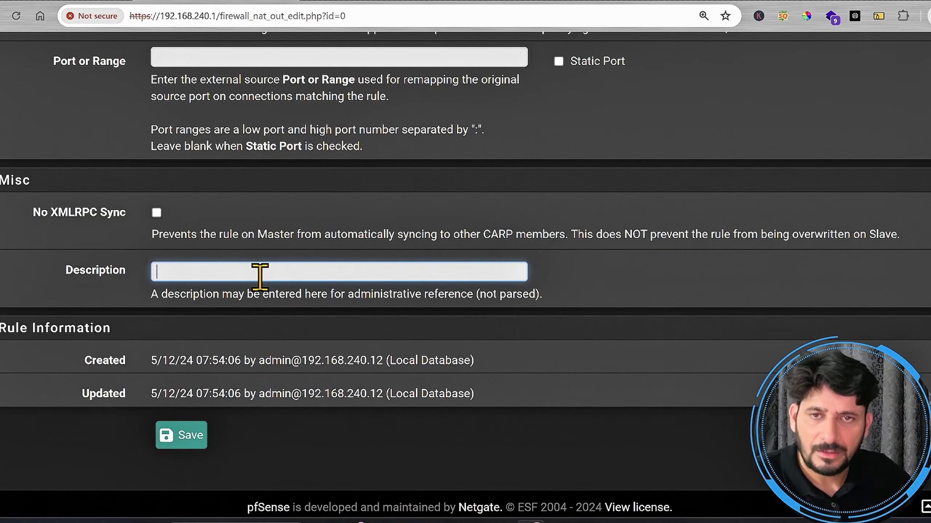
{"action": "left_click", "coordinate": [253, 277]}
{"action": "type", "text": "My LAN to Singapore PIA"}
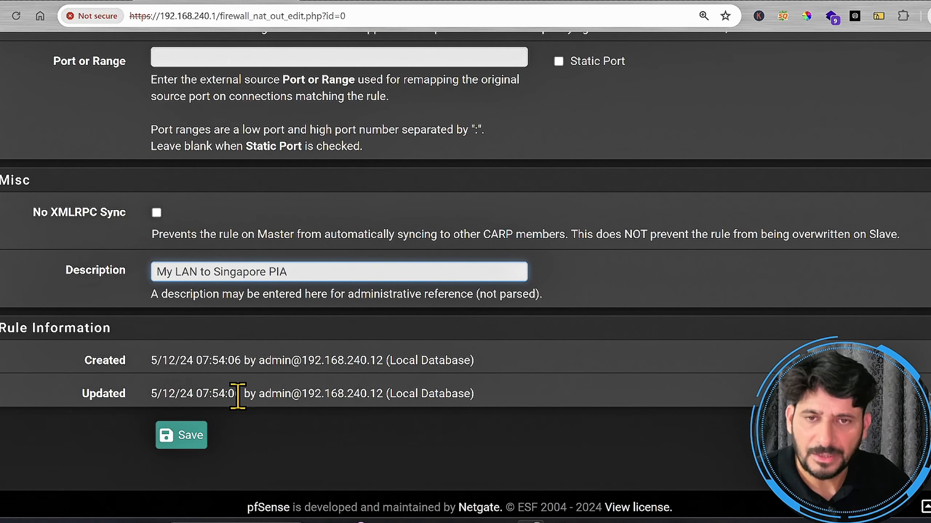
{"action": "scroll", "coordinate": [239, 394], "scroll_direction": "up", "scroll_amount": 4}
{"action": "scroll", "coordinate": [203, 253], "scroll_direction": "down", "scroll_amount": 5}
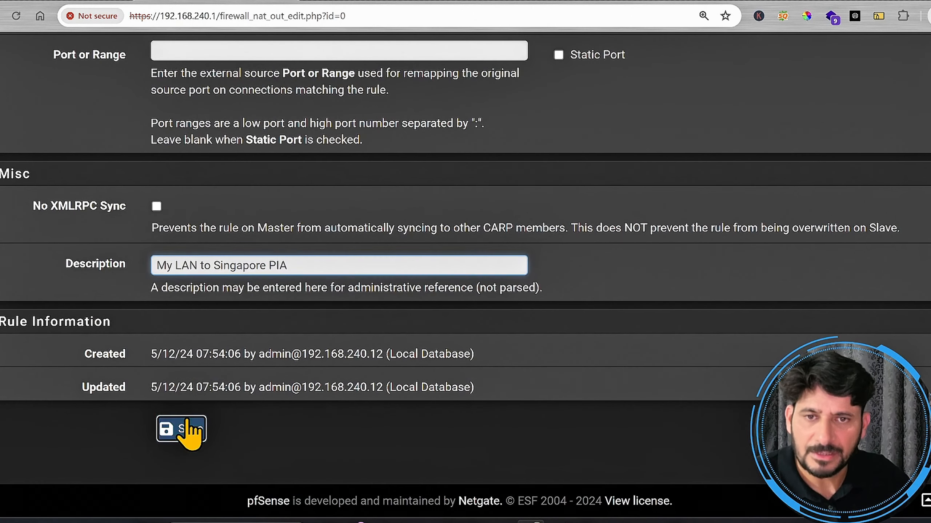
{"action": "left_click", "coordinate": [195, 432]}
{"action": "left_click", "coordinate": [839, 180]}
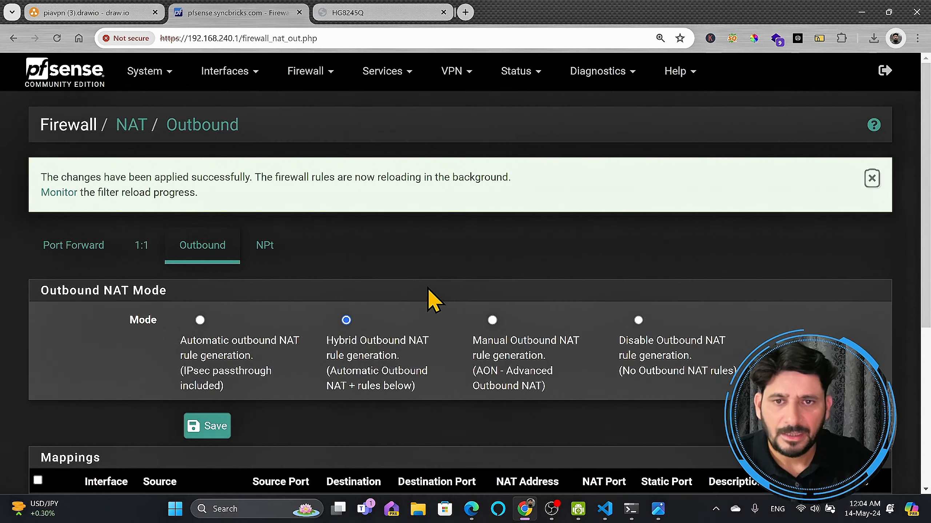
{"action": "scroll", "coordinate": [431, 305], "scroll_direction": "down", "scroll_amount": 5}
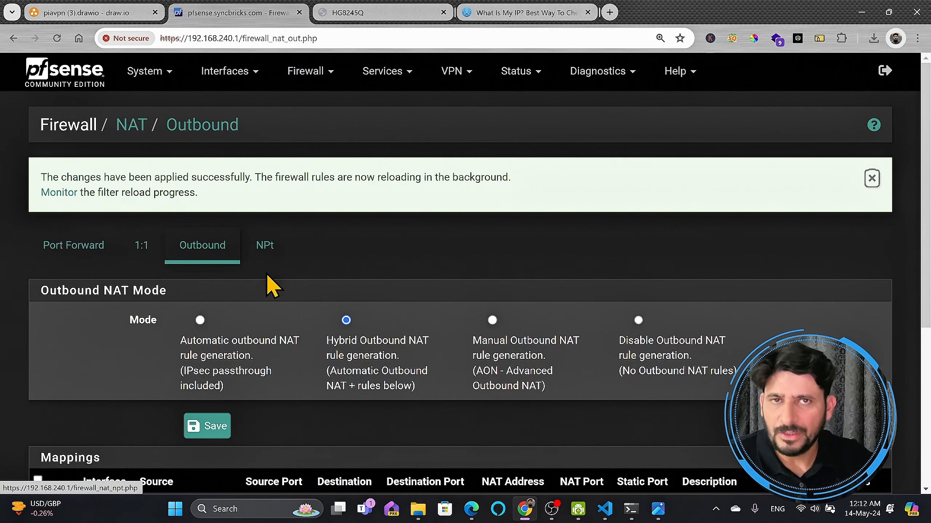
Step: Reload the WhatIsMyIP page and check the public IP location and ISP
{"action": "left_click", "coordinate": [483, 14]}
{"action": "key", "text": "F5"}
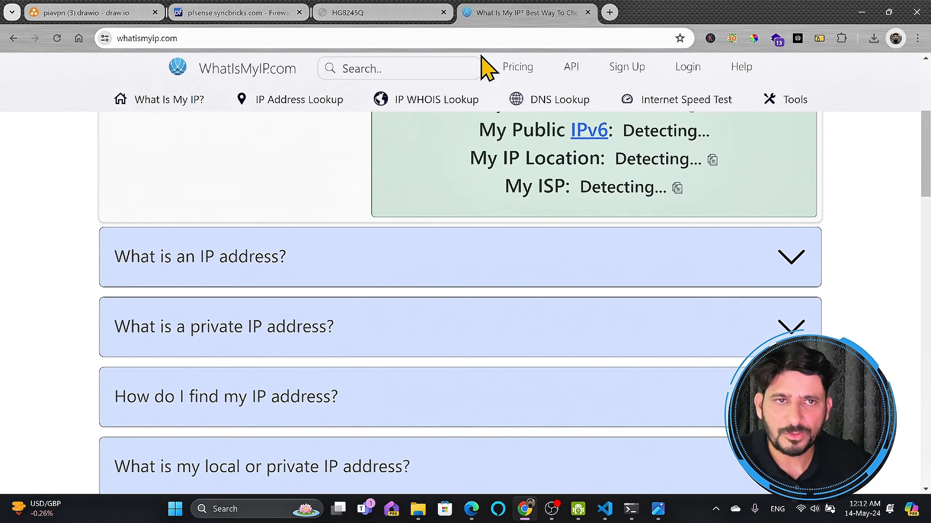
{"action": "left_click_drag", "start_coordinate": [449, 162], "coordinate": [713, 166]}
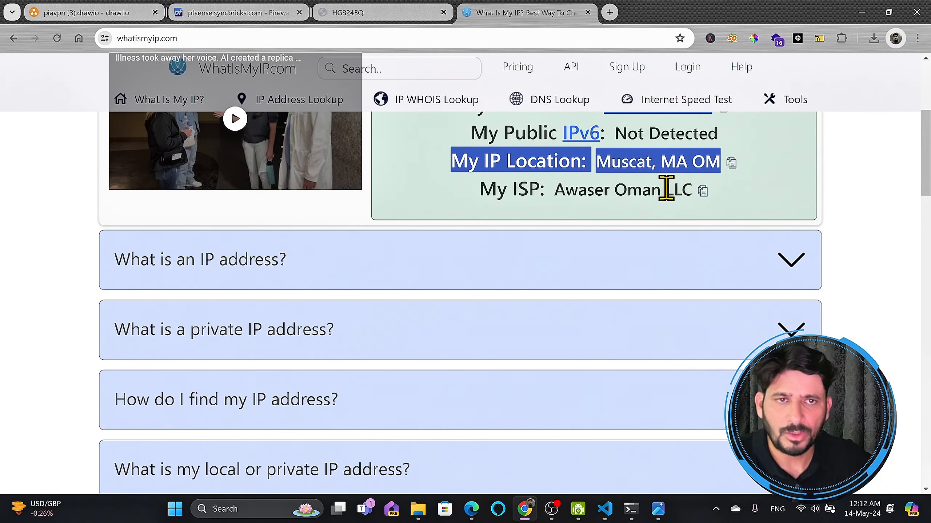
{"action": "left_click_drag", "start_coordinate": [691, 190], "coordinate": [446, 161]}
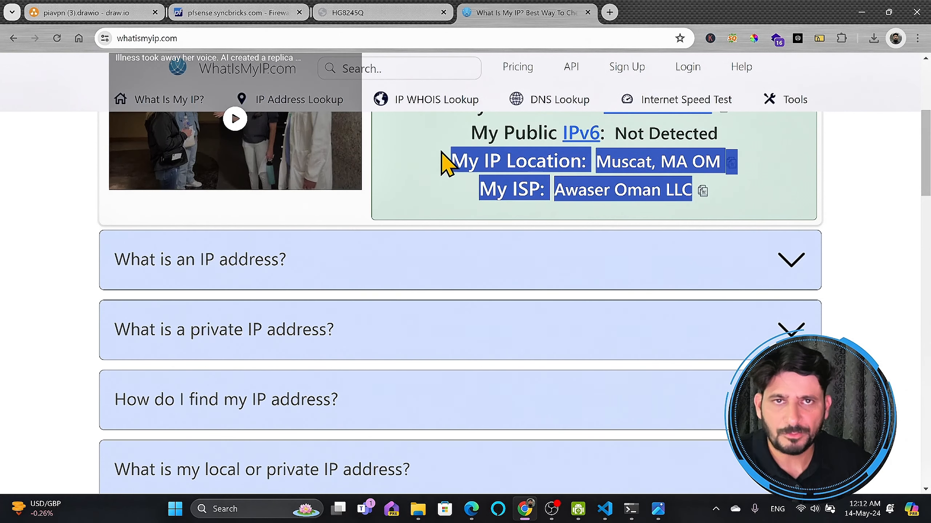
{"action": "left_click", "coordinate": [378, 14]}
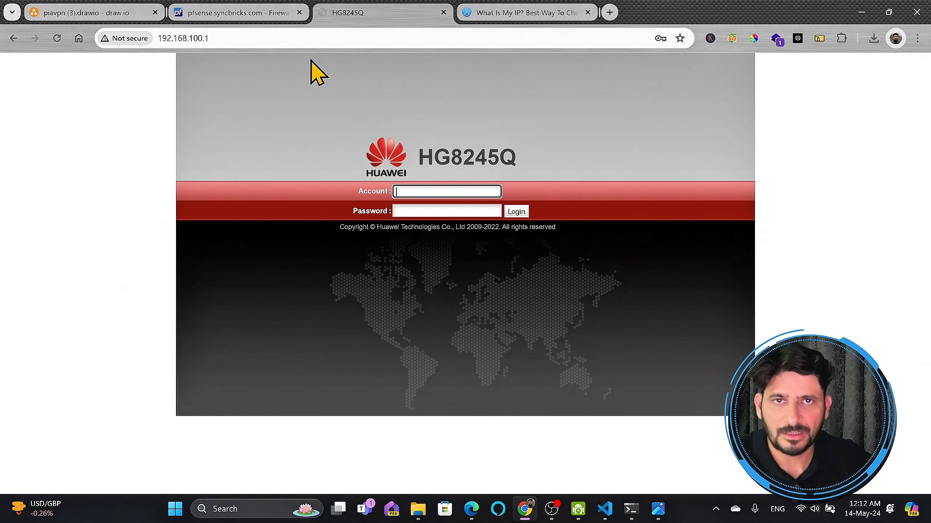
{"action": "left_click", "coordinate": [517, 14]}
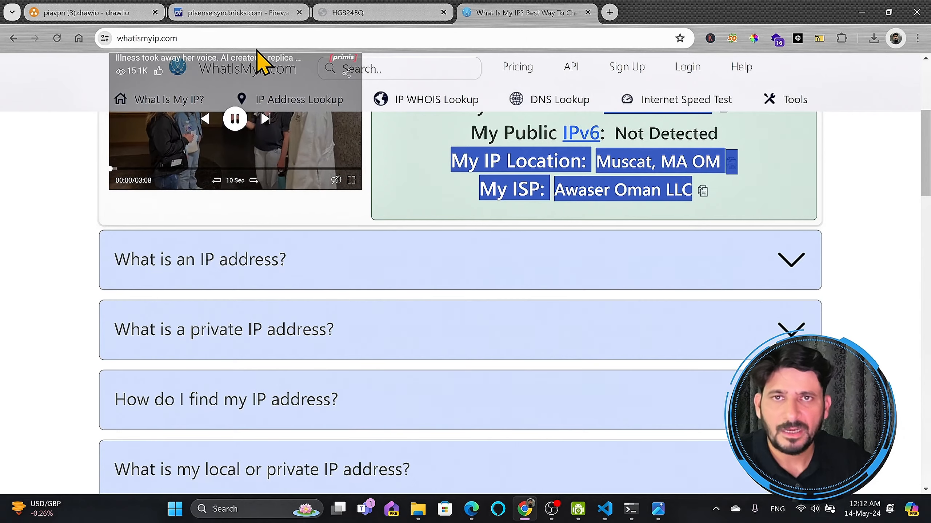
Step: Return to pfSense and review the WANGW and PIA_VPNV4 gateways and the default gateway in the routing settings
{"action": "left_click", "coordinate": [238, 13]}
{"action": "left_click", "coordinate": [146, 71]}
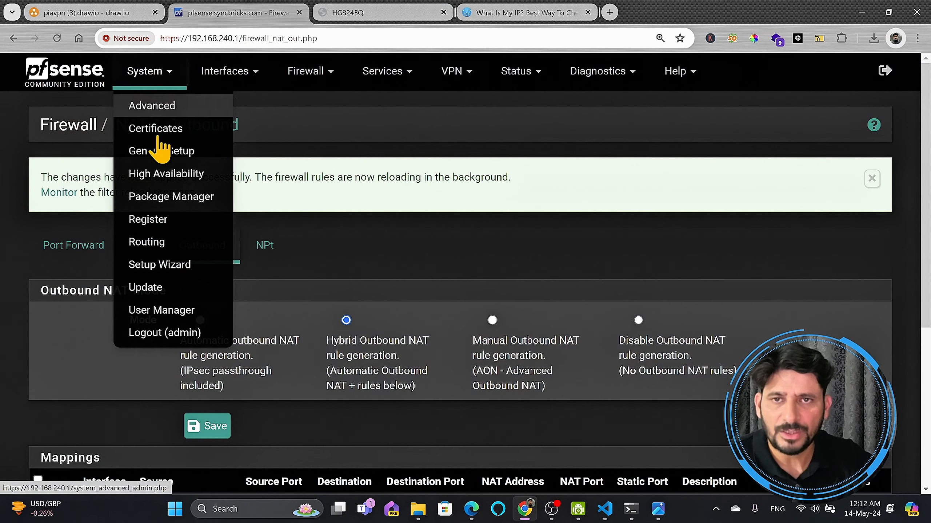
{"action": "left_click", "coordinate": [161, 242]}
{"action": "scroll", "coordinate": [293, 290], "scroll_direction": "down", "scroll_amount": 3}
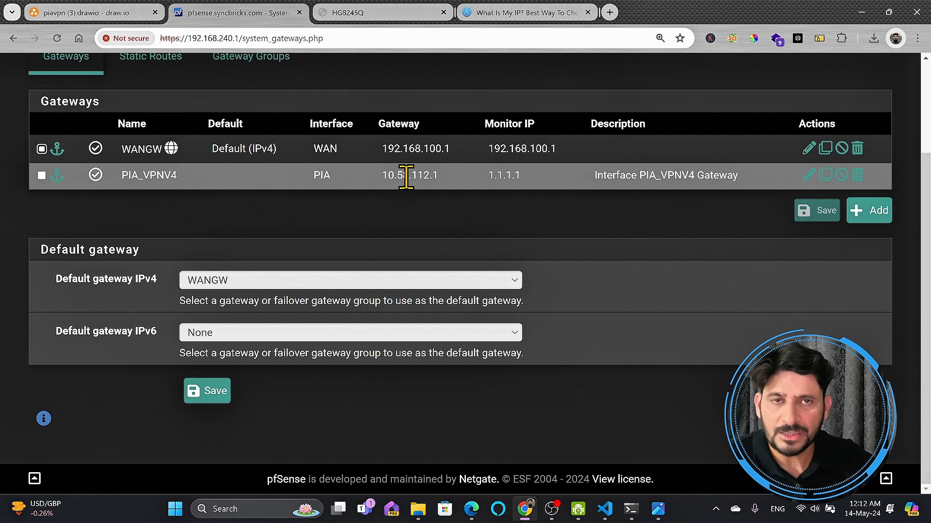
{"action": "scroll", "coordinate": [421, 179], "scroll_direction": "up", "scroll_amount": 5}
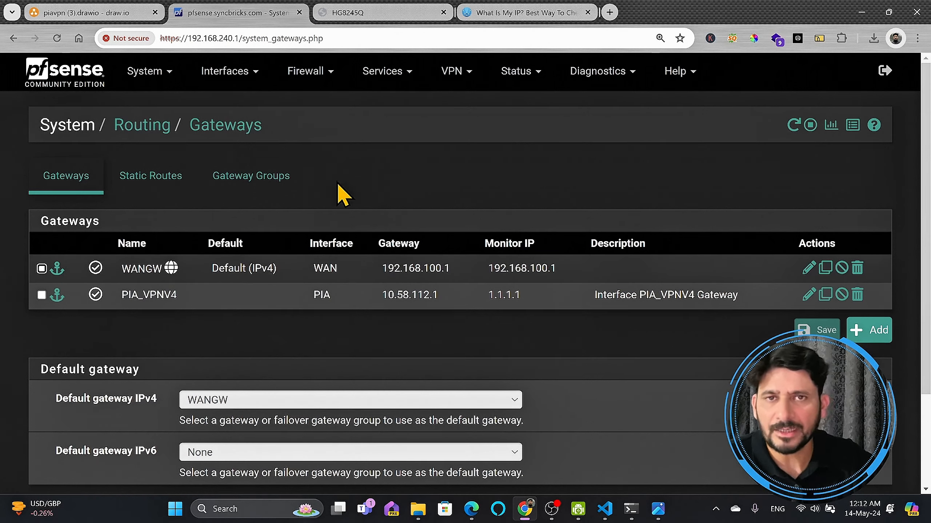
Step: Open the LAN firewall rules and examine the addresses behind the kids_devices alias
{"action": "left_click", "coordinate": [311, 73]}
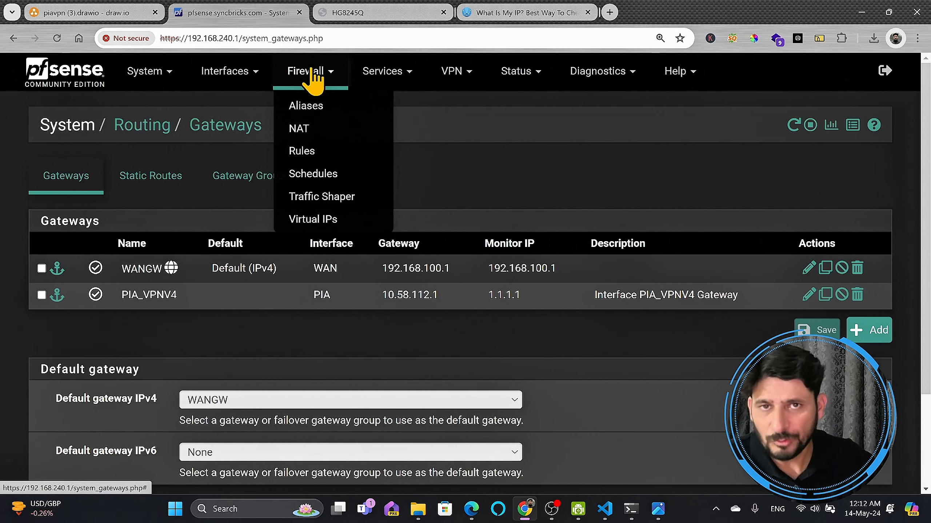
{"action": "left_click", "coordinate": [303, 151]}
{"action": "left_click", "coordinate": [175, 185]}
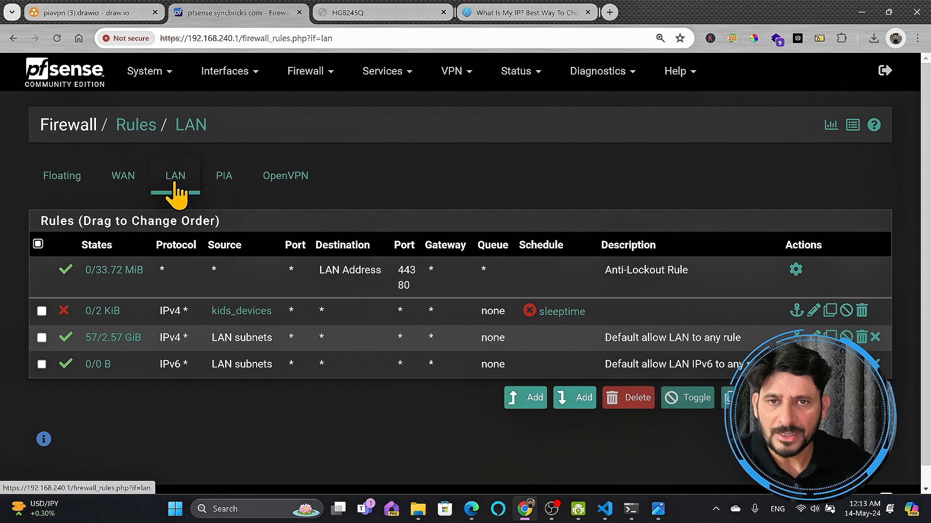
{"action": "mouse_move", "coordinate": [125, 286]}
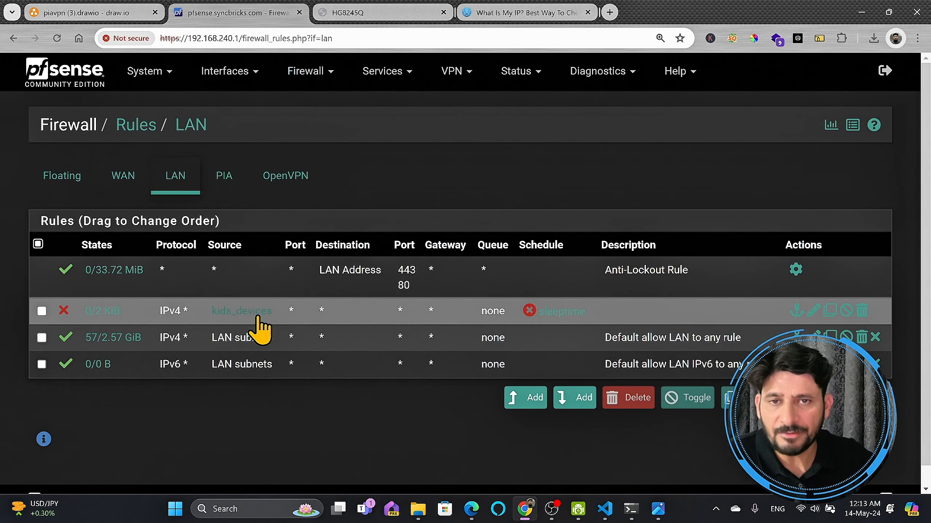
{"action": "mouse_move", "coordinate": [259, 314]}
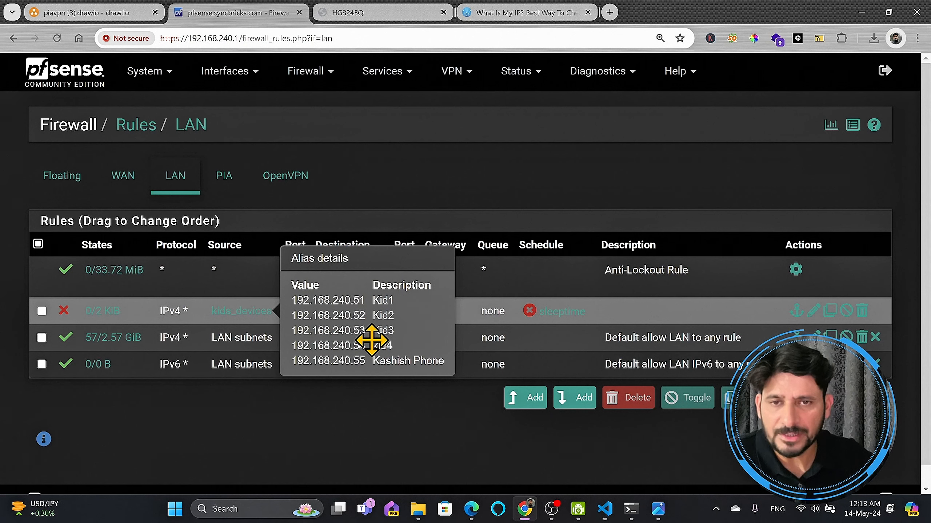
Step: Open the vpn_devices firewall alias for editing and review its description and host addresses
{"action": "left_click", "coordinate": [239, 77]}
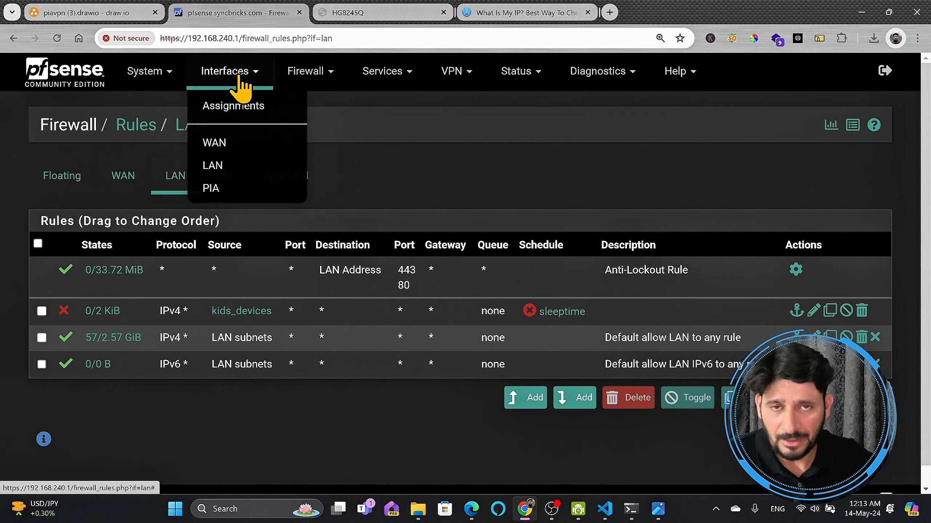
{"action": "left_click", "coordinate": [308, 73]}
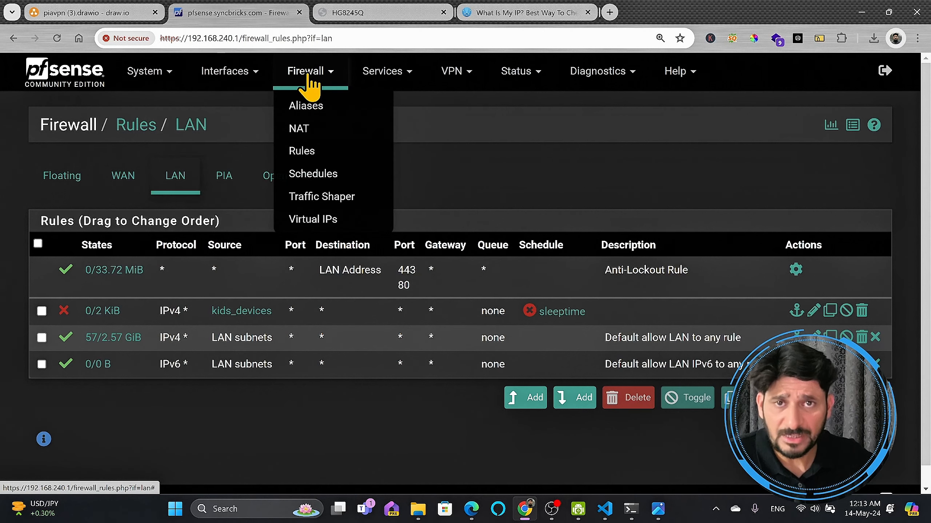
{"action": "left_click", "coordinate": [310, 105]}
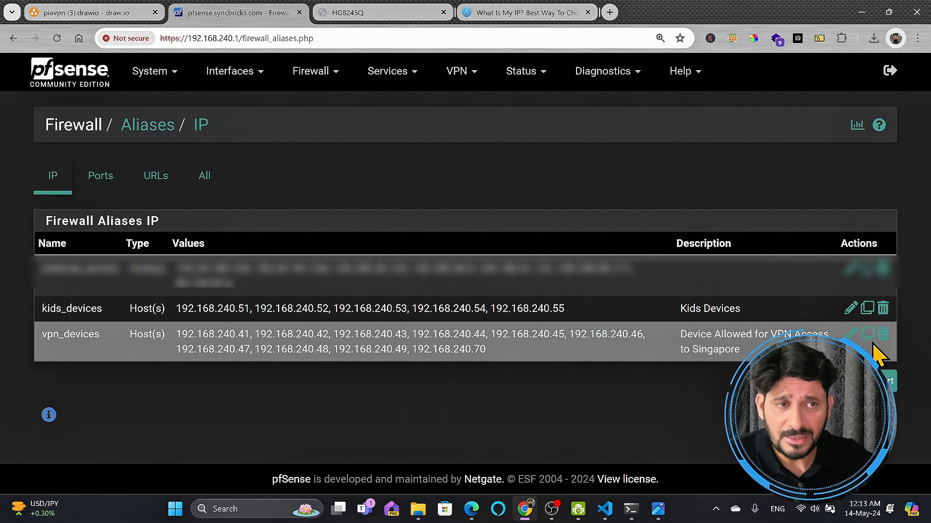
{"action": "left_click", "coordinate": [853, 335]}
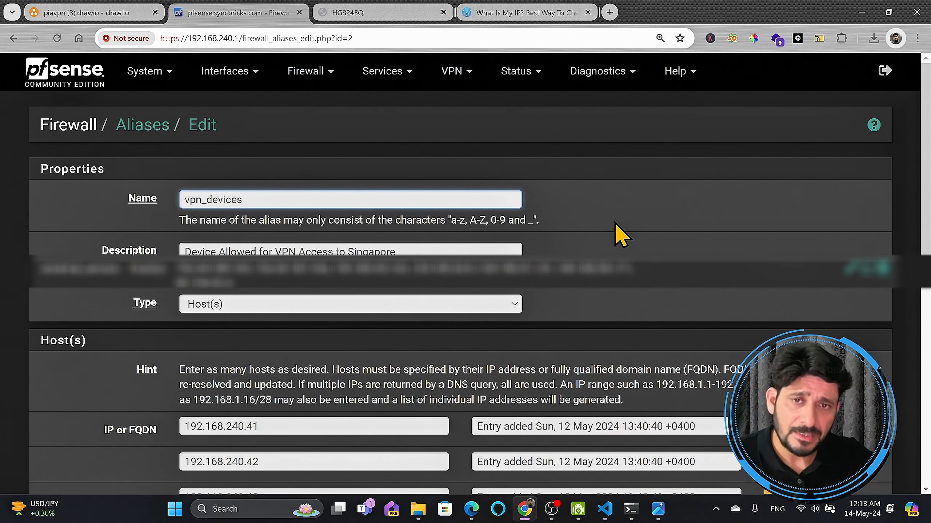
{"action": "left_click", "coordinate": [380, 252]}
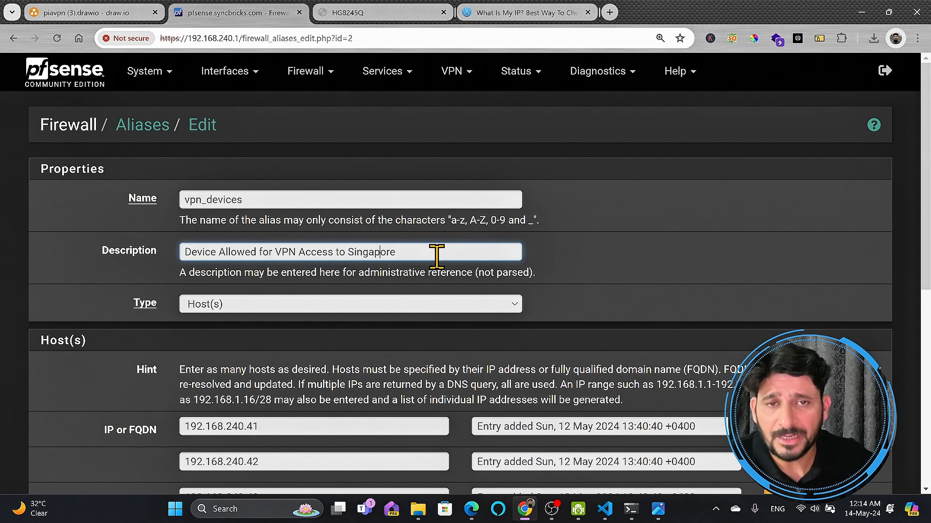
{"action": "left_click_drag", "start_coordinate": [436, 257], "coordinate": [179, 258]}
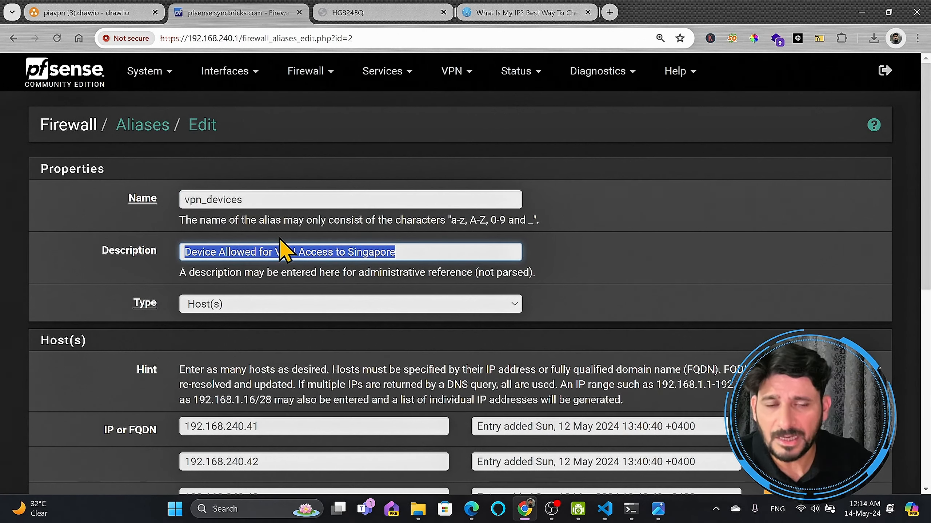
{"action": "scroll", "coordinate": [299, 192], "scroll_direction": "down", "scroll_amount": 10}
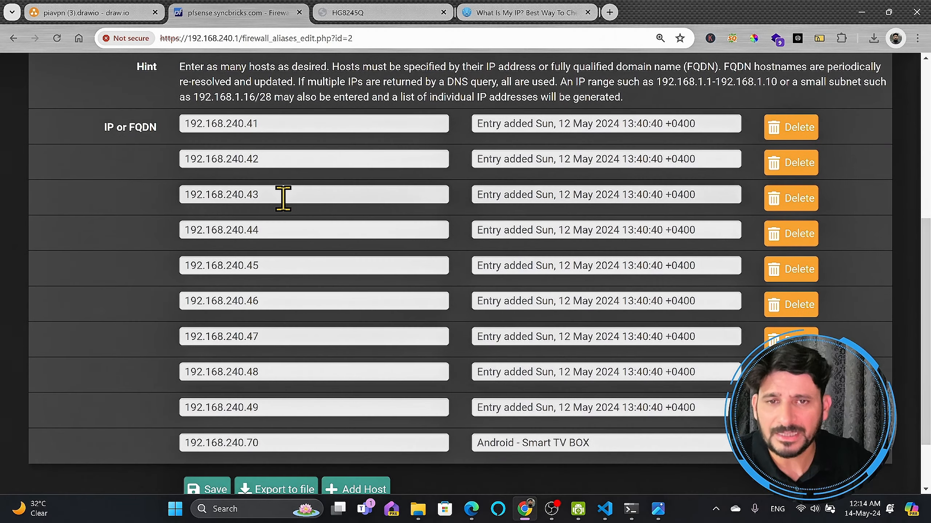
Step: Rename the vpn_devices alias to pia_gateway_devices and save it
{"action": "scroll", "coordinate": [283, 198], "scroll_direction": "up", "scroll_amount": 8}
{"action": "left_click", "coordinate": [210, 141]}
{"action": "left_click_drag", "start_coordinate": [262, 140], "coordinate": [209, 138]}
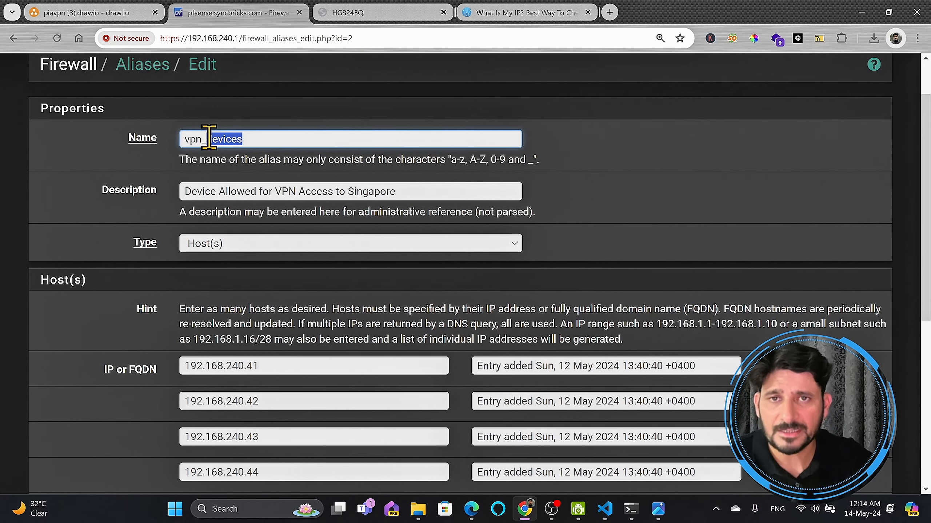
{"action": "left_click", "coordinate": [291, 136]}
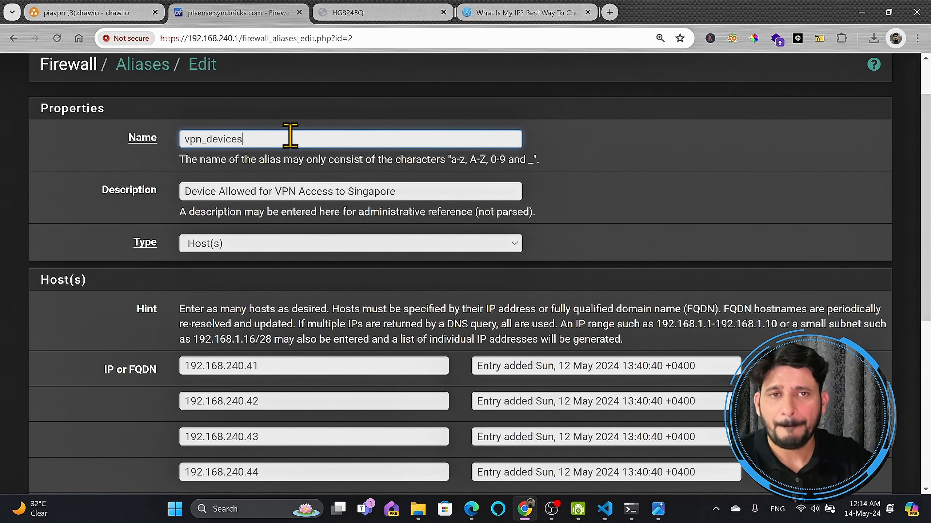
{"action": "left_click", "coordinate": [211, 141]}
{"action": "type", "text": "GATEWAY"}
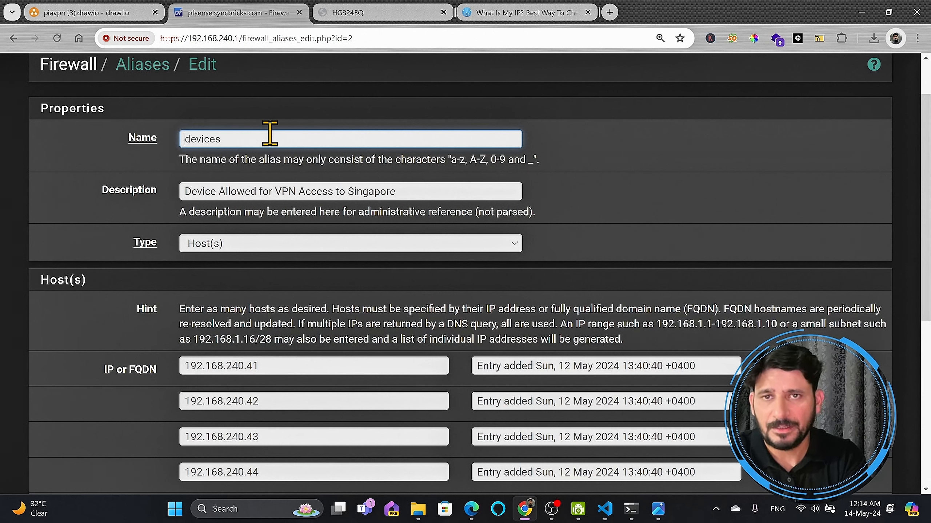
{"action": "type", "text": "y_"}
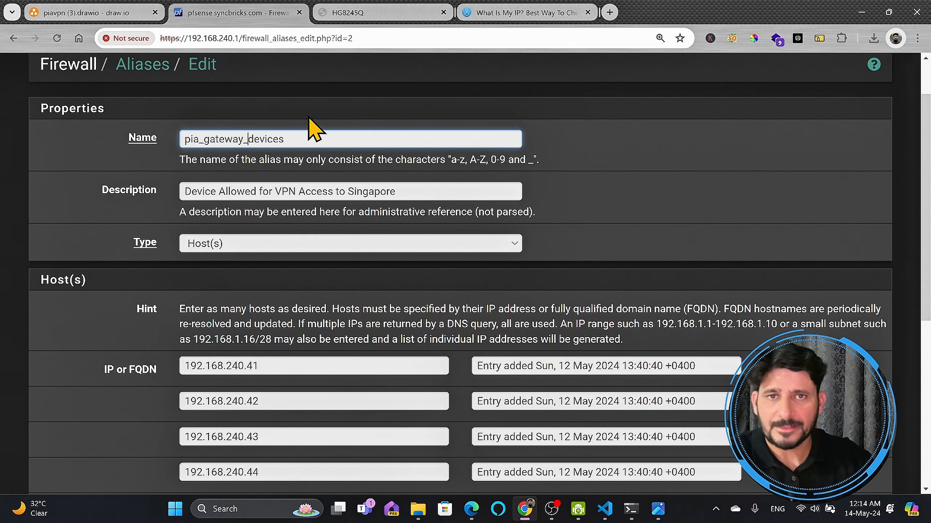
{"action": "scroll", "coordinate": [372, 210], "scroll_direction": "down", "scroll_amount": 8}
{"action": "left_click", "coordinate": [224, 415]}
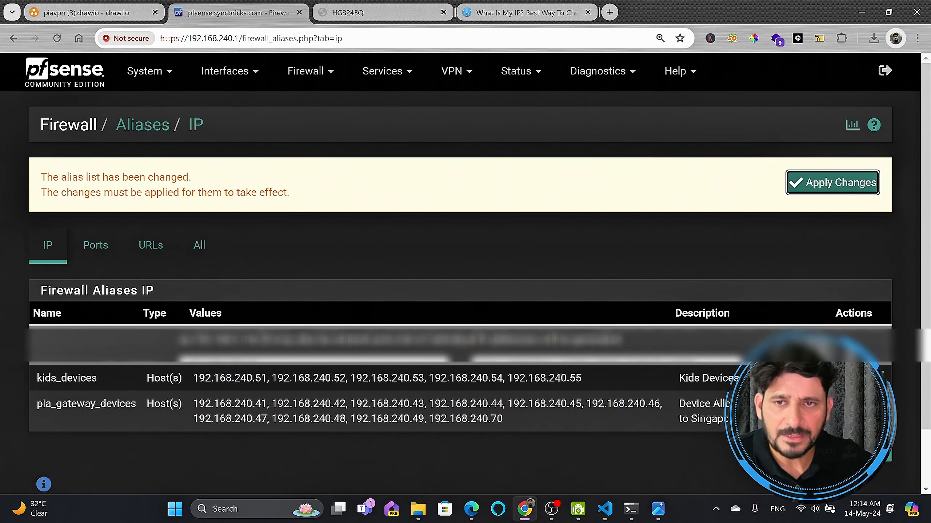
Step: Open the pia_gateway_devices alias for editing, then use ipconfig in Command Prompt to find the laptop's Wi-Fi IPv4 address
{"action": "double_click", "coordinate": [536, 405]}
{"action": "scroll", "coordinate": [482, 426], "scroll_direction": "down", "scroll_amount": 4}
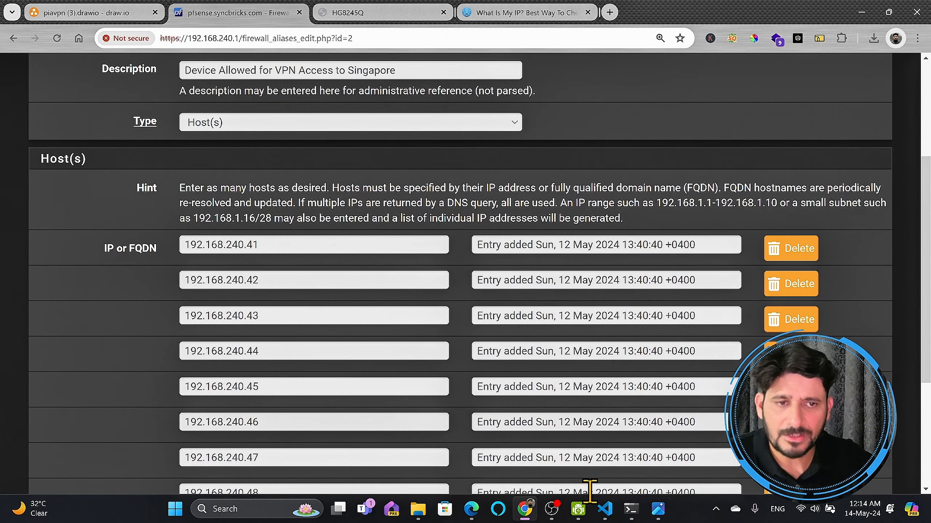
{"action": "left_click", "coordinate": [630, 509]}
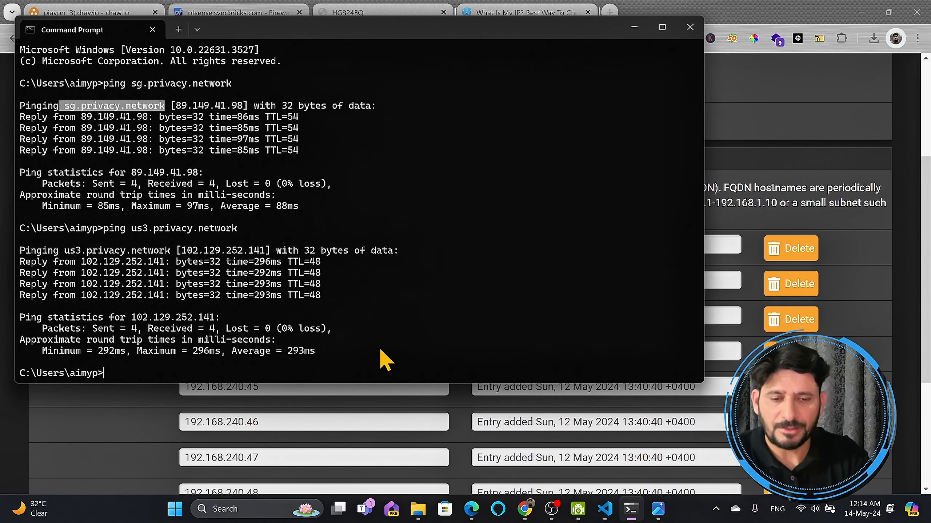
{"action": "type", "text": "i"}
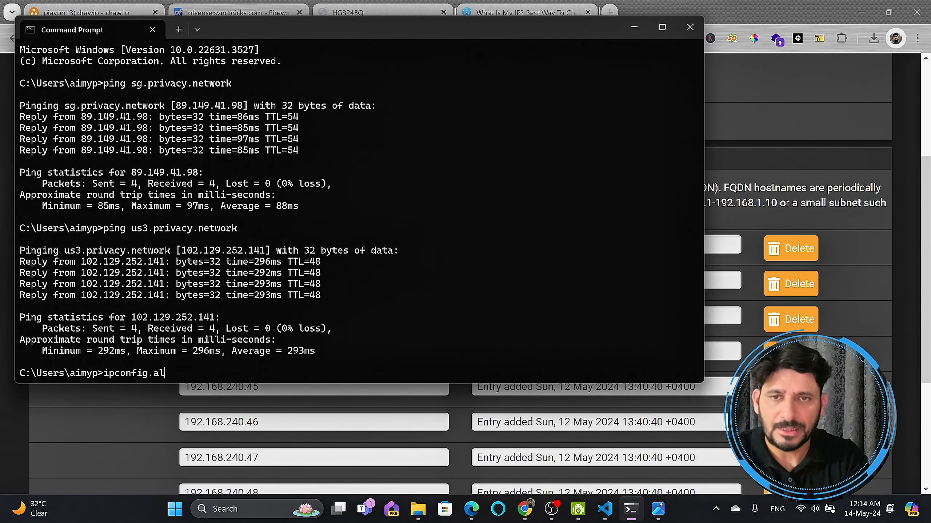
{"action": "type", "text": "pconfig."}
{"action": "key", "text": "Return"}
{"action": "scroll", "coordinate": [346, 224], "scroll_direction": "up", "scroll_amount": 6}
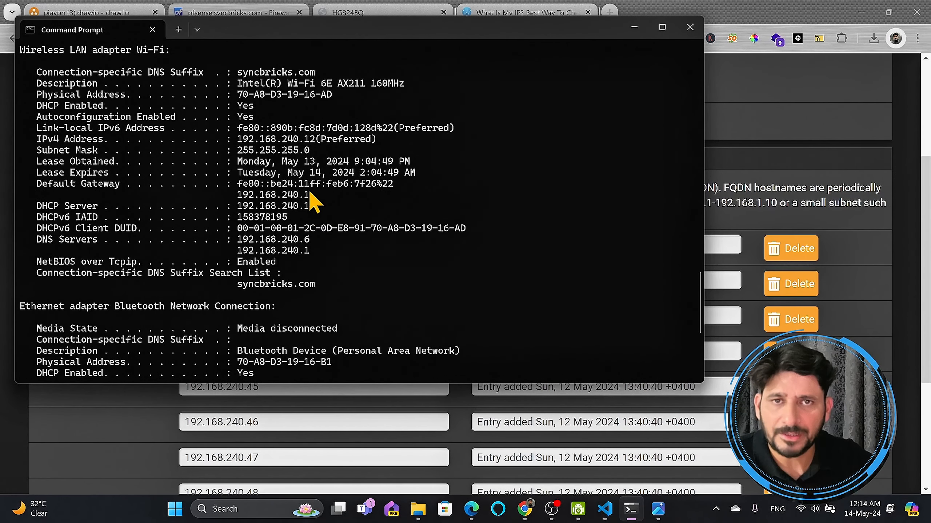
{"action": "left_click_drag", "start_coordinate": [238, 140], "coordinate": [315, 146]}
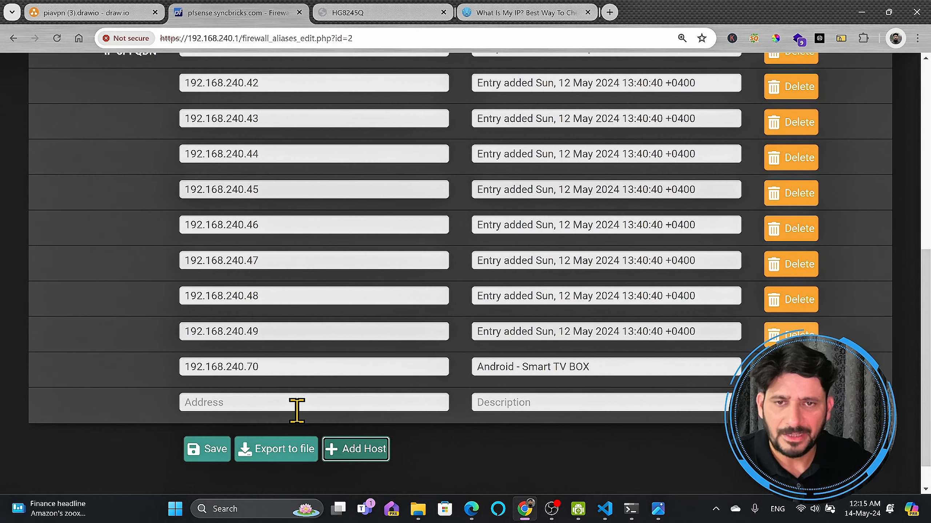
Step: Add host 192.168.240.12 to the pia_gateway_devices alias with a description naming the owner's laptop, then save and apply the alias changes
{"action": "left_click", "coordinate": [297, 404]}
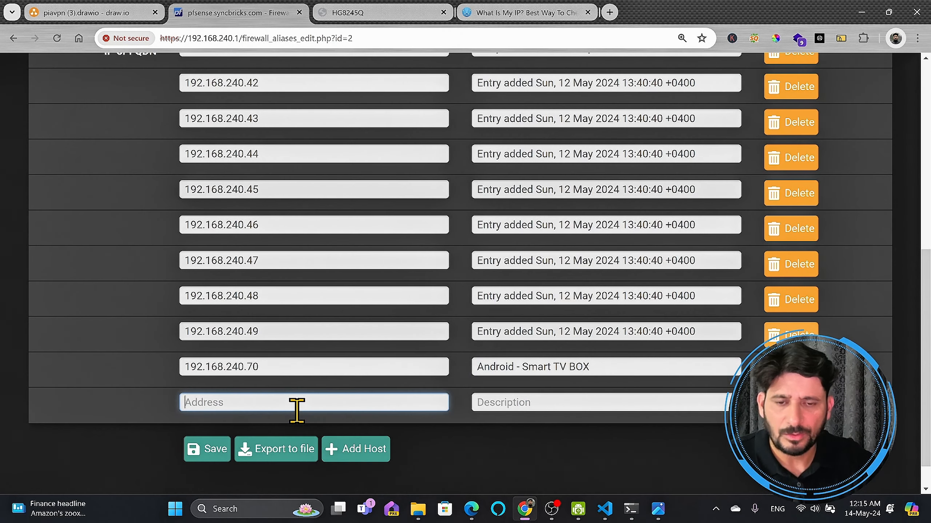
{"action": "type", "text": "192.168.240.12"}
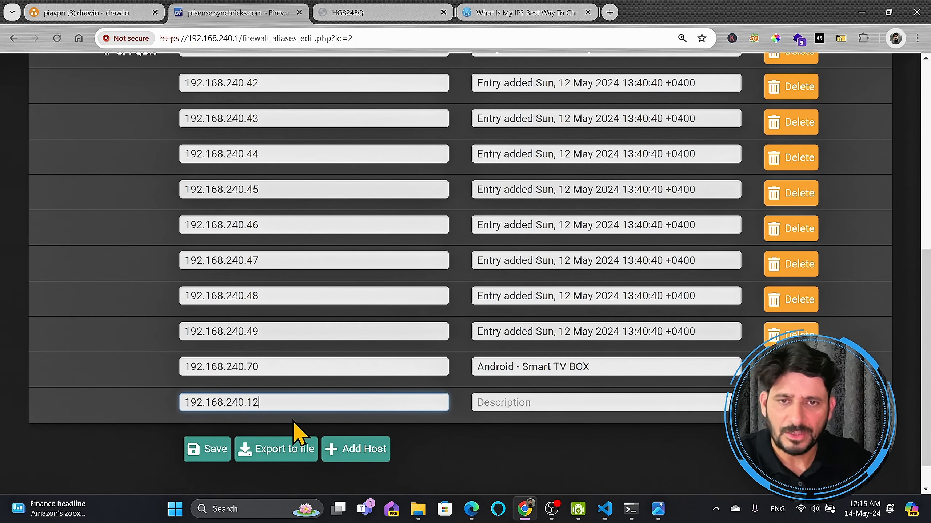
{"action": "left_click", "coordinate": [513, 403]}
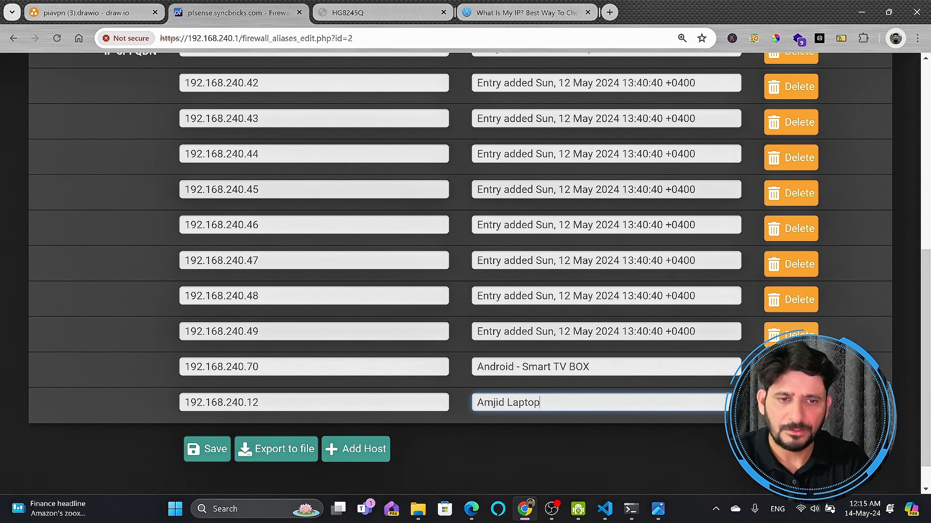
{"action": "left_click", "coordinate": [208, 451]}
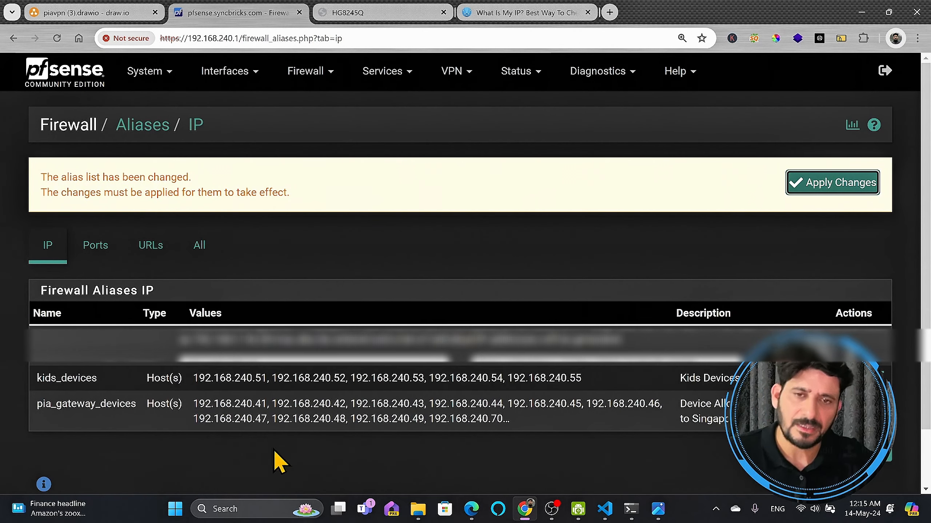
{"action": "left_click", "coordinate": [808, 185]}
Step: Review the pia_gateway_devices addresses in the alias list and the PIA VPN gateway path in the draw.io network diagram
{"action": "left_click_drag", "start_coordinate": [197, 404], "coordinate": [524, 433]}
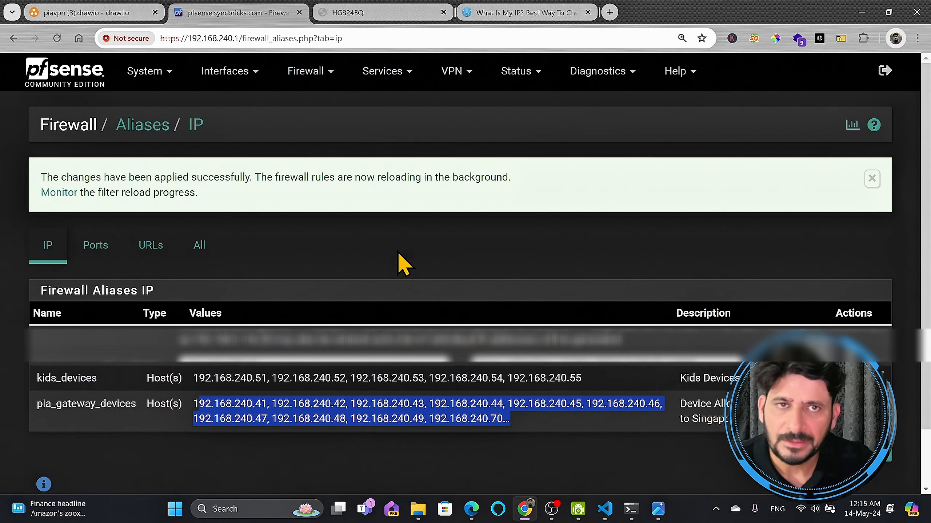
{"action": "left_click", "coordinate": [401, 14]}
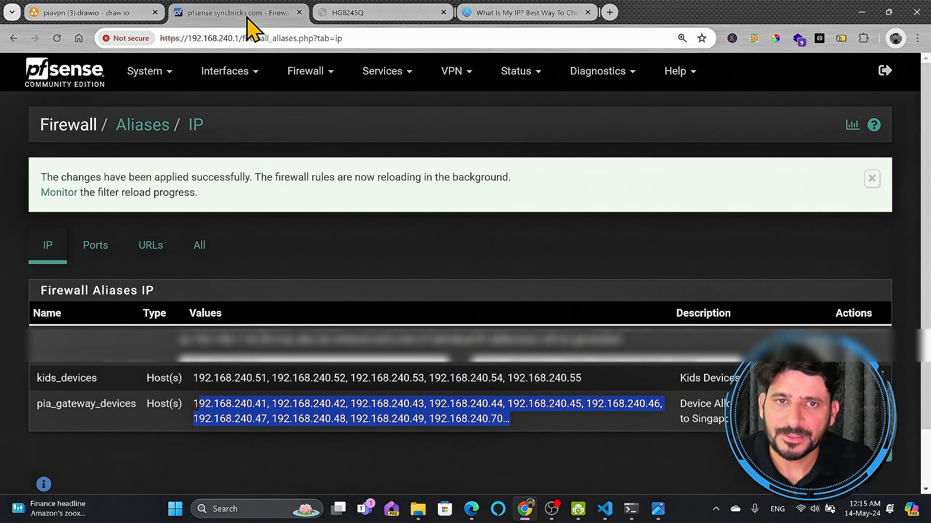
{"action": "left_click", "coordinate": [247, 18]}
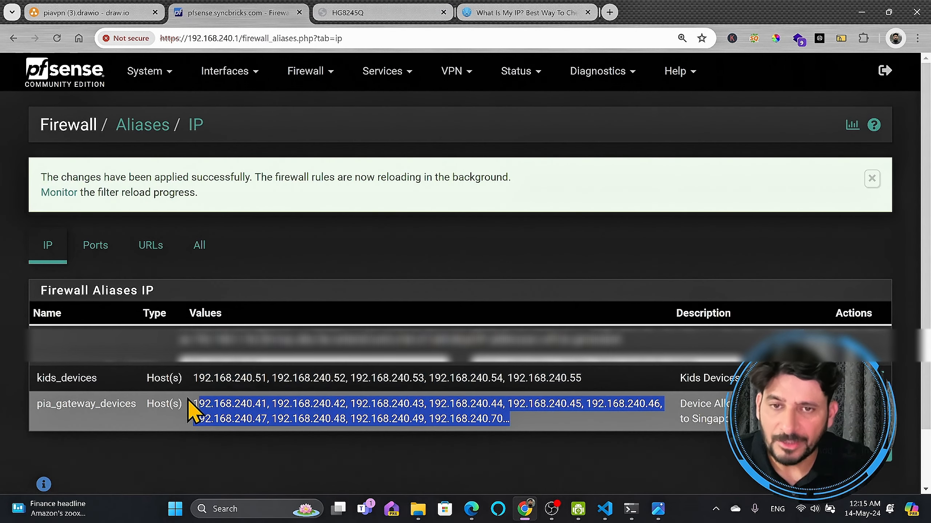
{"action": "left_click_drag", "start_coordinate": [34, 405], "coordinate": [515, 425]}
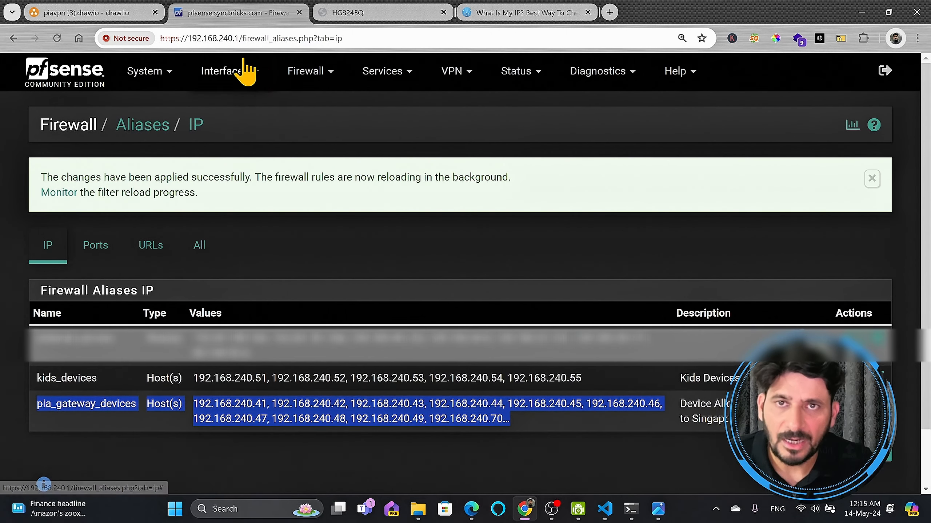
{"action": "left_click", "coordinate": [117, 11]}
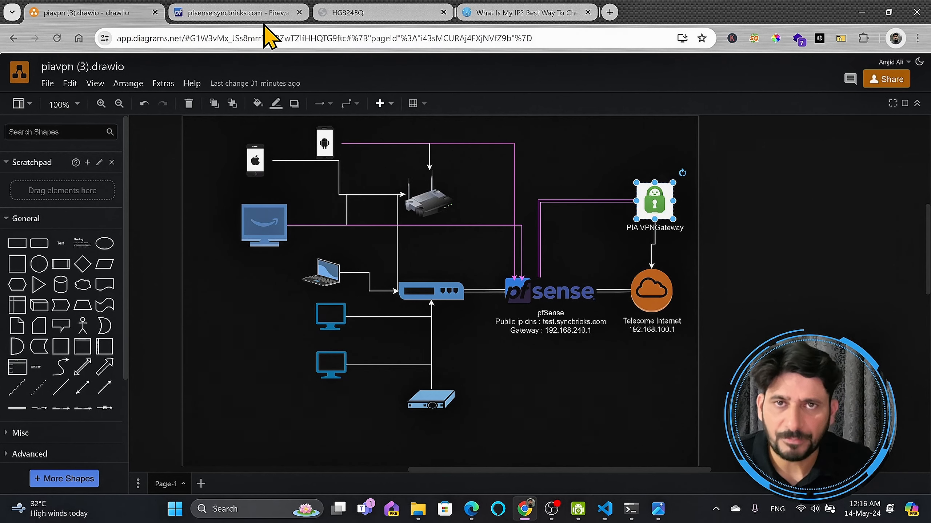
Step: Return to pfSense, create a new rule at the top of the LAN firewall rules, and set its protocol to Any
{"action": "left_click", "coordinate": [238, 12]}
{"action": "left_click", "coordinate": [296, 74]}
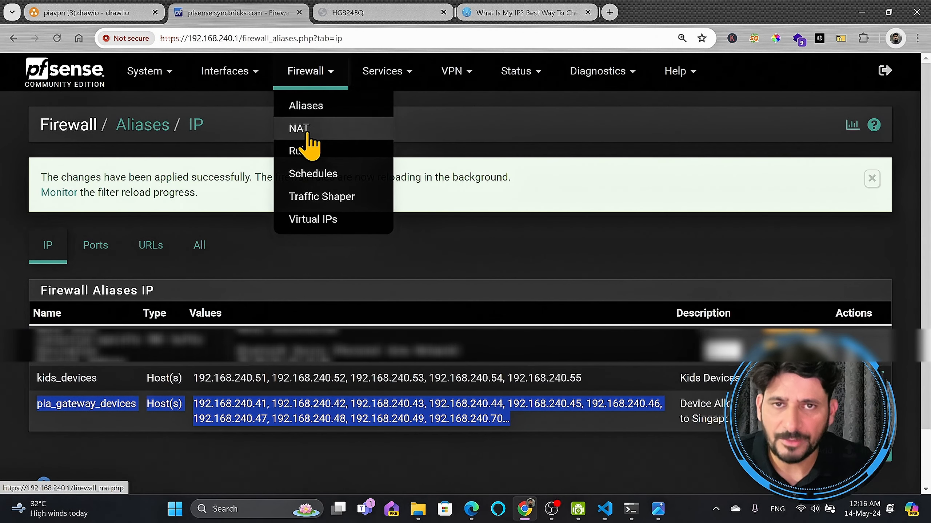
{"action": "left_click", "coordinate": [307, 156]}
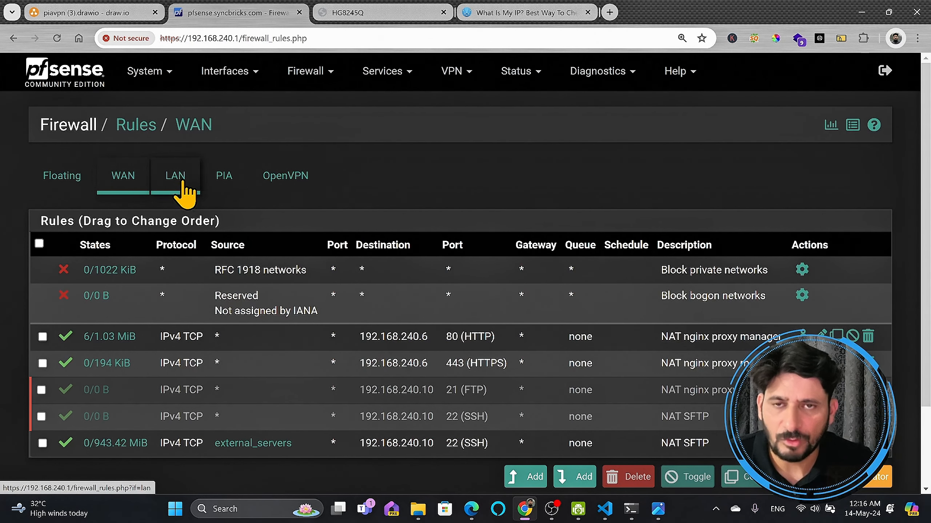
{"action": "left_click", "coordinate": [182, 182]}
{"action": "left_click", "coordinate": [525, 477]}
{"action": "scroll", "coordinate": [197, 234], "scroll_direction": "down", "scroll_amount": 3}
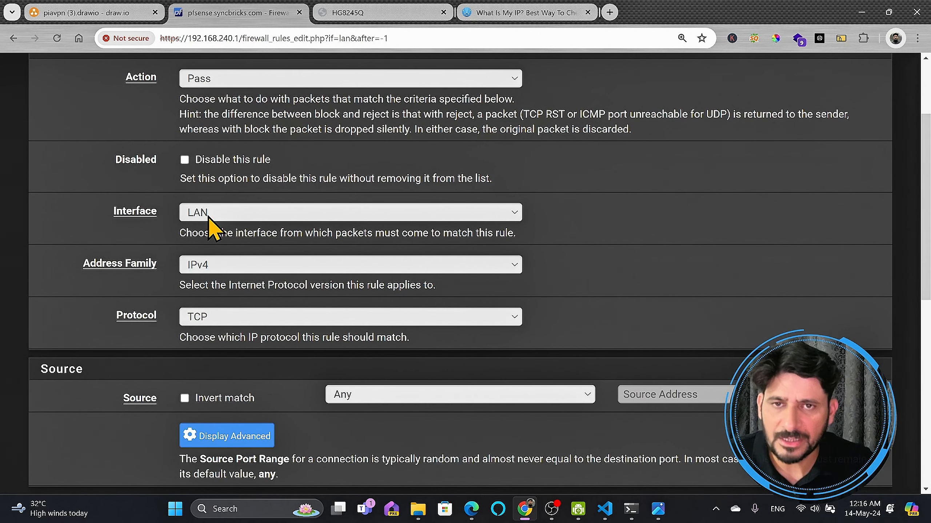
{"action": "left_click", "coordinate": [197, 316]}
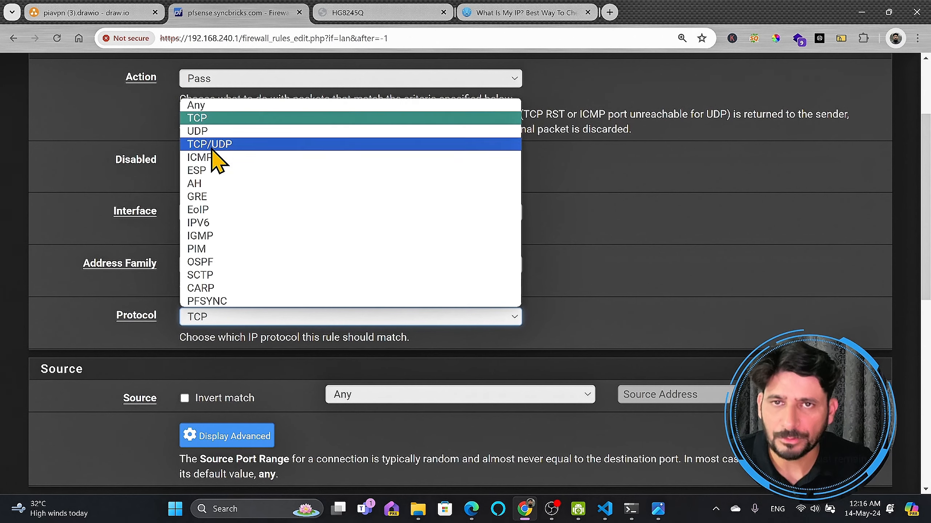
{"action": "left_click", "coordinate": [211, 103]}
Step: Set the LAN rule's source to Address or Alias with the pia_gateway_devices alias
{"action": "scroll", "coordinate": [333, 271], "scroll_direction": "down", "scroll_amount": 3}
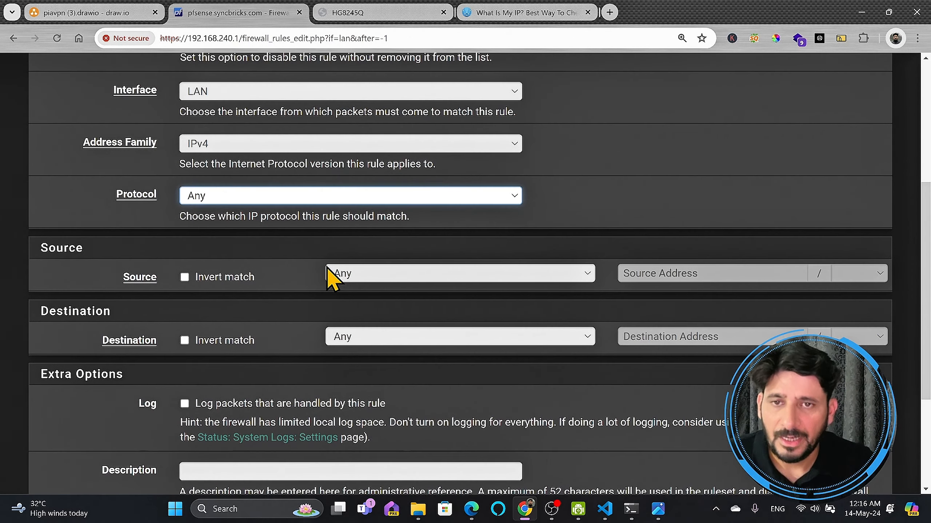
{"action": "left_click", "coordinate": [395, 289]}
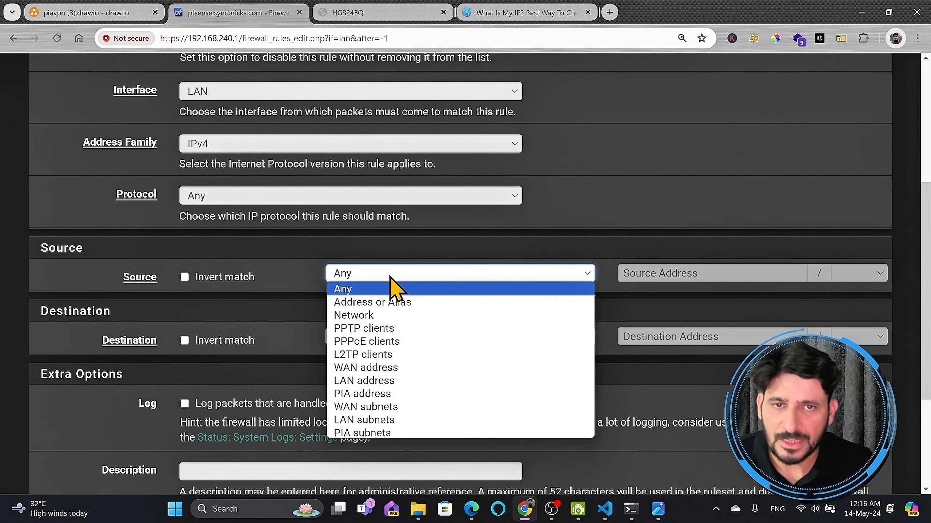
{"action": "left_click", "coordinate": [399, 303]}
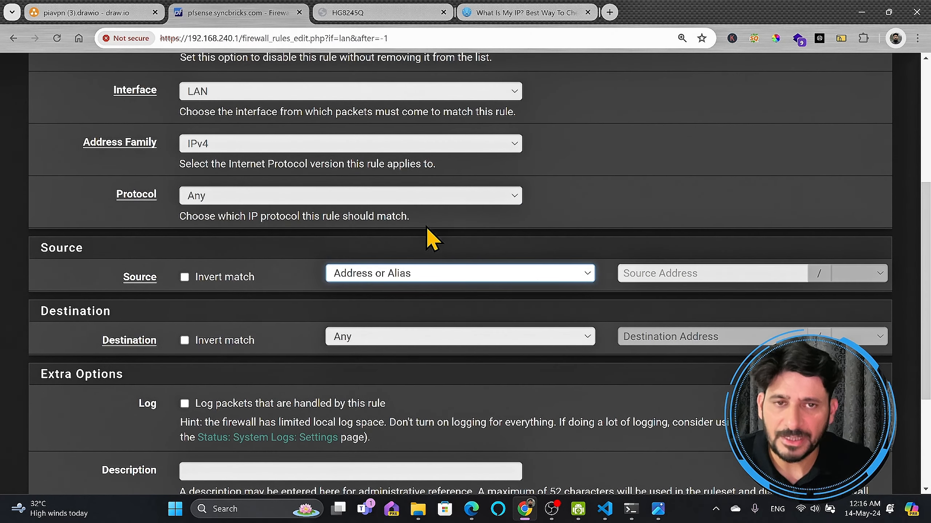
{"action": "scroll", "coordinate": [293, 195], "scroll_direction": "up", "scroll_amount": 3}
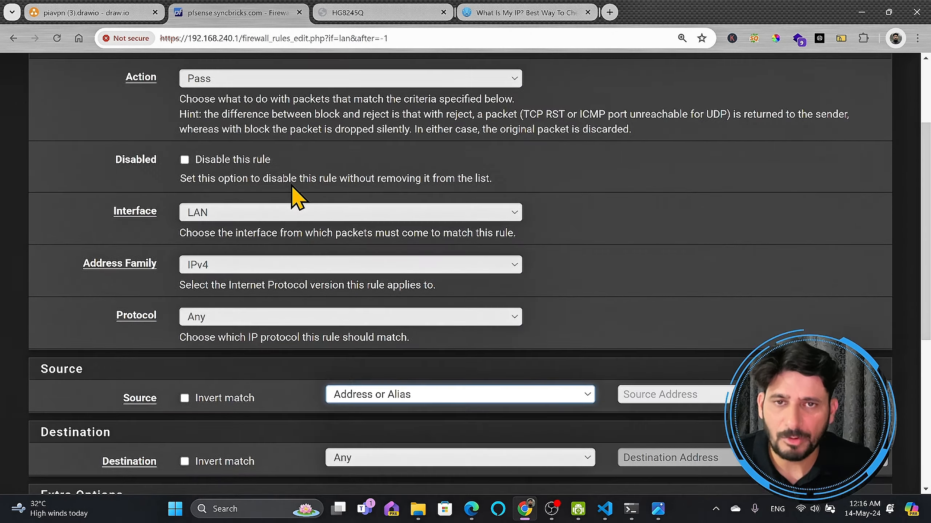
{"action": "scroll", "coordinate": [293, 194], "scroll_direction": "down", "scroll_amount": 3}
{"action": "left_click", "coordinate": [631, 273]}
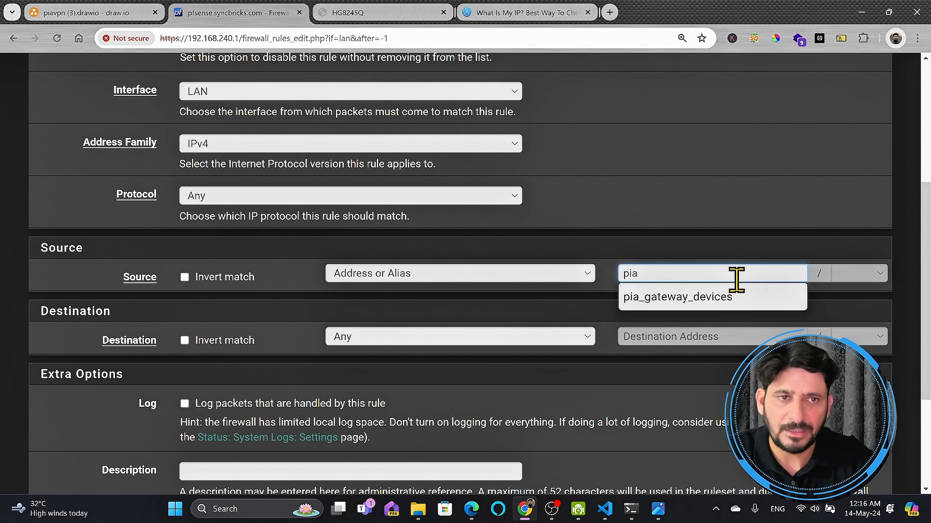
{"action": "left_click", "coordinate": [689, 300]}
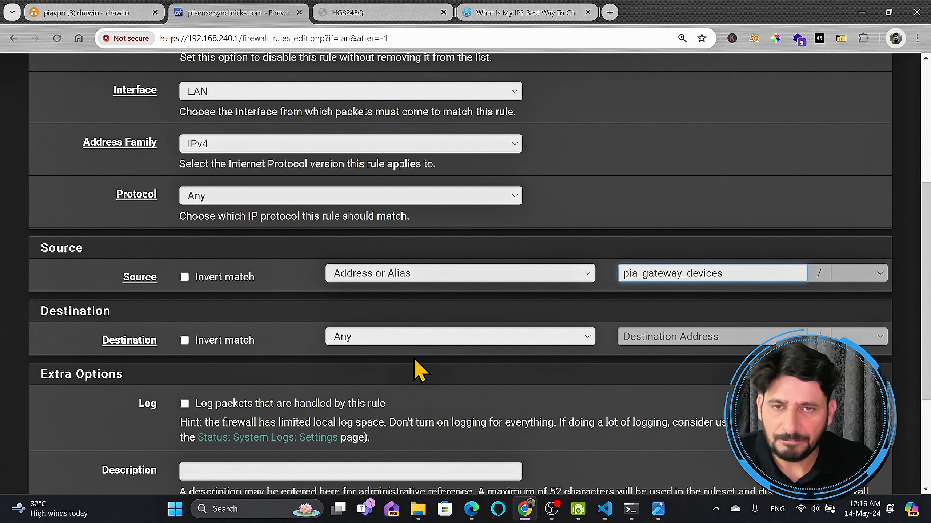
Step: Display the LAN rule's advanced options, locate the Gateway setting, and review the source and destination settings
{"action": "scroll", "coordinate": [460, 335], "scroll_direction": "down", "scroll_amount": 3}
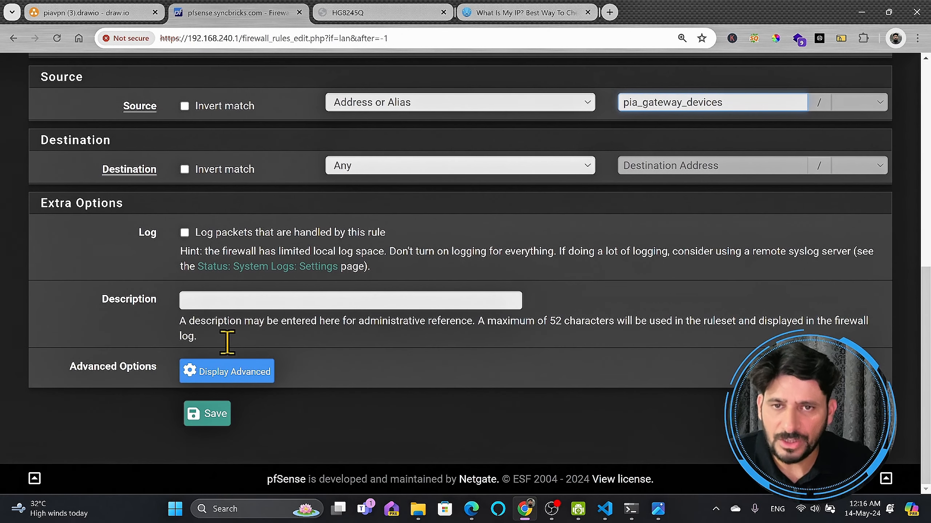
{"action": "left_click", "coordinate": [207, 374]}
{"action": "scroll", "coordinate": [235, 333], "scroll_direction": "down", "scroll_amount": 5}
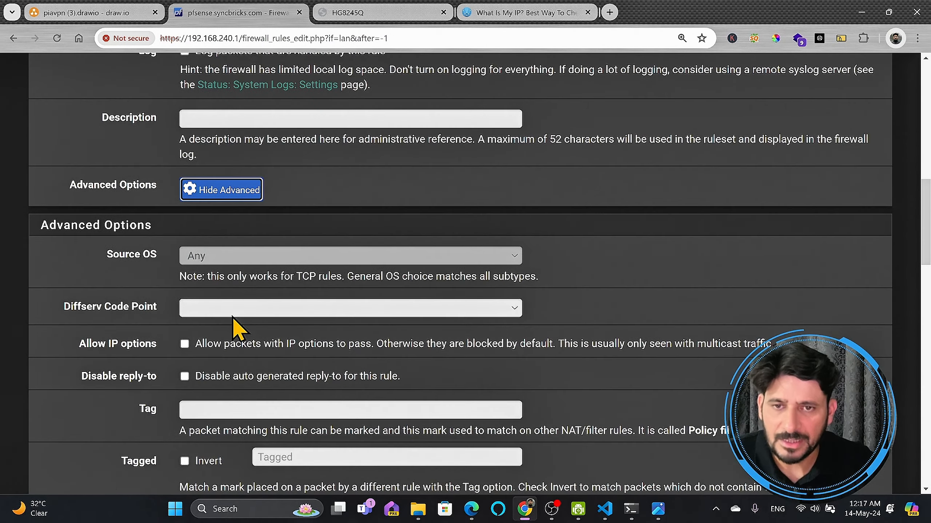
{"action": "scroll", "coordinate": [234, 323], "scroll_direction": "down", "scroll_amount": 8}
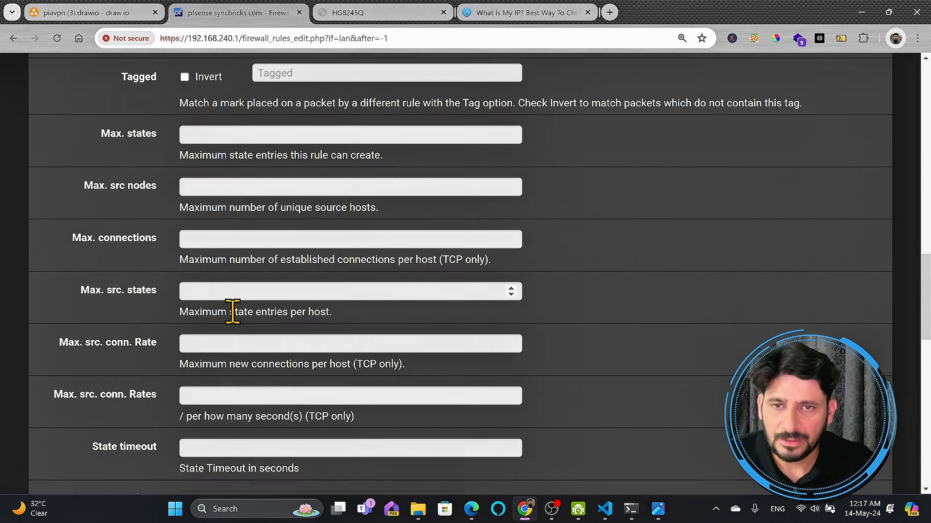
{"action": "scroll", "coordinate": [232, 311], "scroll_direction": "down", "scroll_amount": 7}
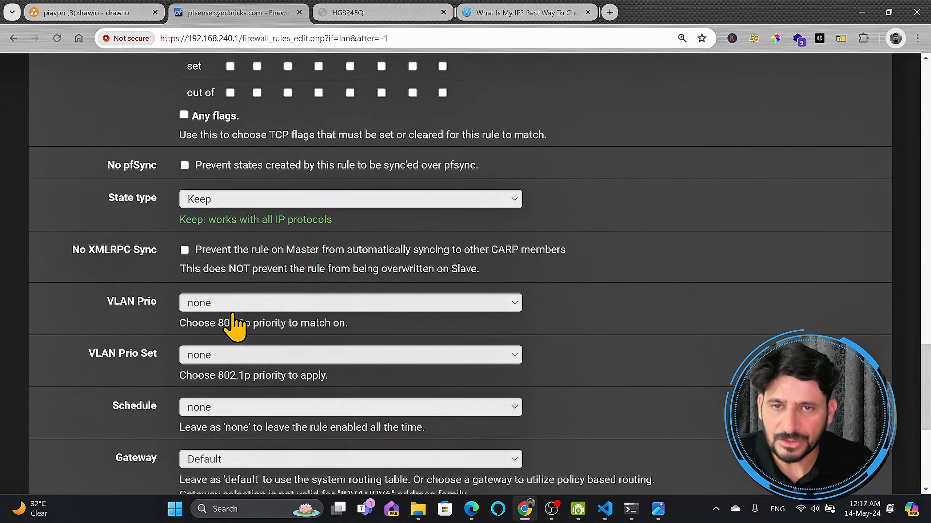
{"action": "scroll", "coordinate": [233, 314], "scroll_direction": "down", "scroll_amount": 1}
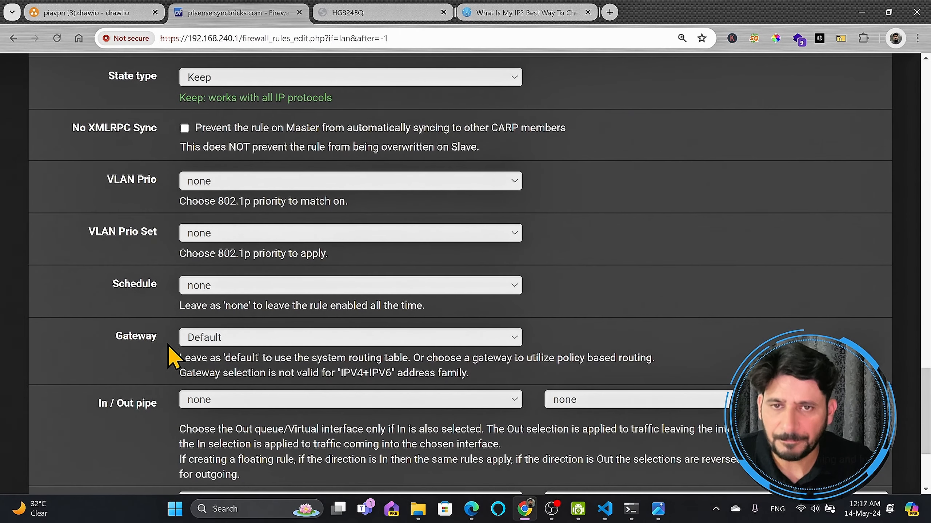
{"action": "scroll", "coordinate": [298, 162], "scroll_direction": "up", "scroll_amount": 20}
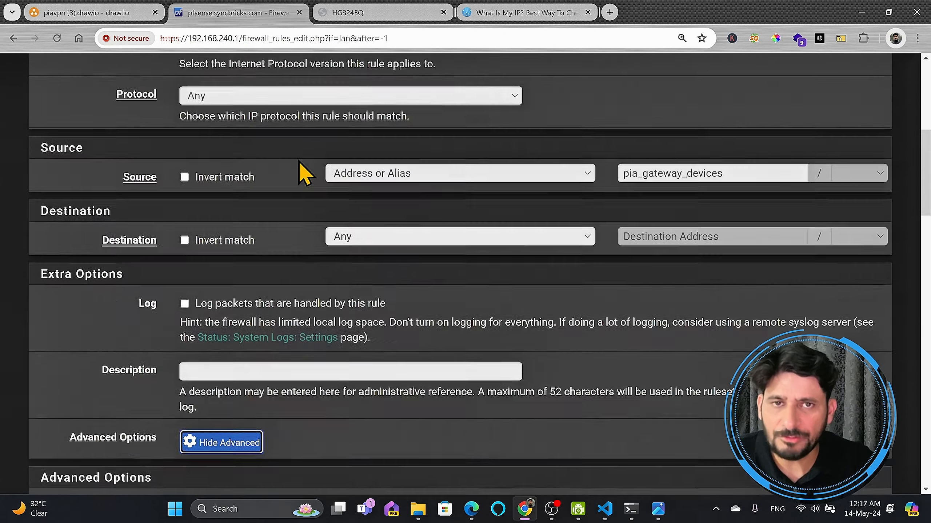
Step: Set the LAN rule's gateway to PIA_VPNV4 - 10.58.112.1 in the advanced options
{"action": "scroll", "coordinate": [294, 205], "scroll_direction": "down", "scroll_amount": 4}
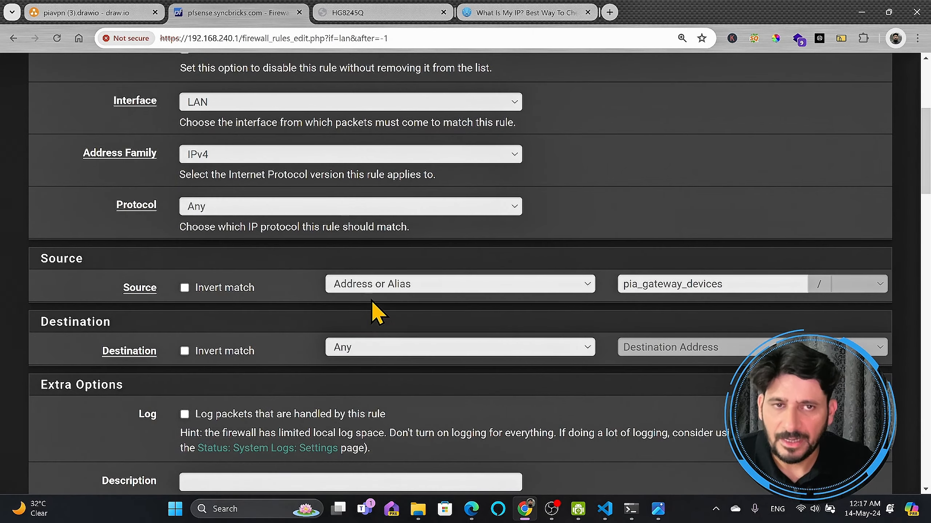
{"action": "scroll", "coordinate": [259, 218], "scroll_direction": "up", "scroll_amount": 4}
{"action": "scroll", "coordinate": [263, 339], "scroll_direction": "down", "scroll_amount": 9}
{"action": "scroll", "coordinate": [314, 284], "scroll_direction": "down", "scroll_amount": 20}
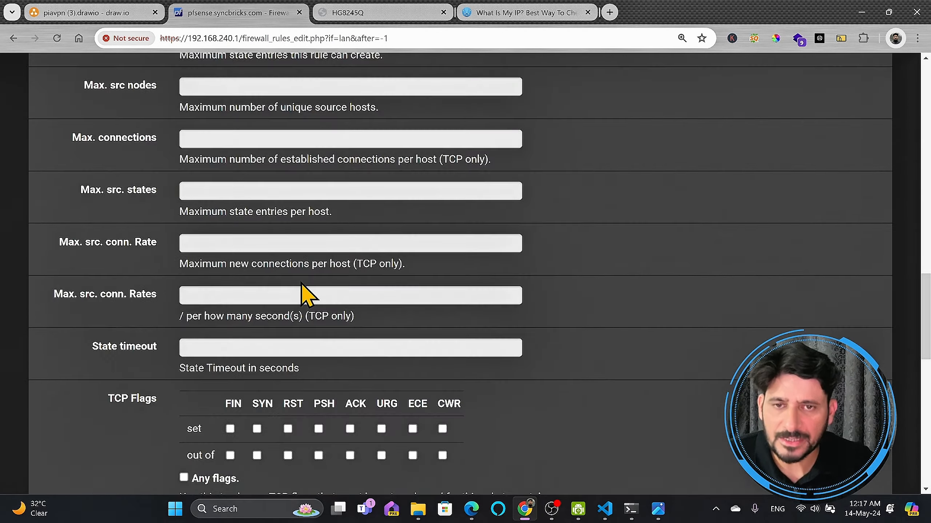
{"action": "scroll", "coordinate": [303, 297], "scroll_direction": "down", "scroll_amount": 9}
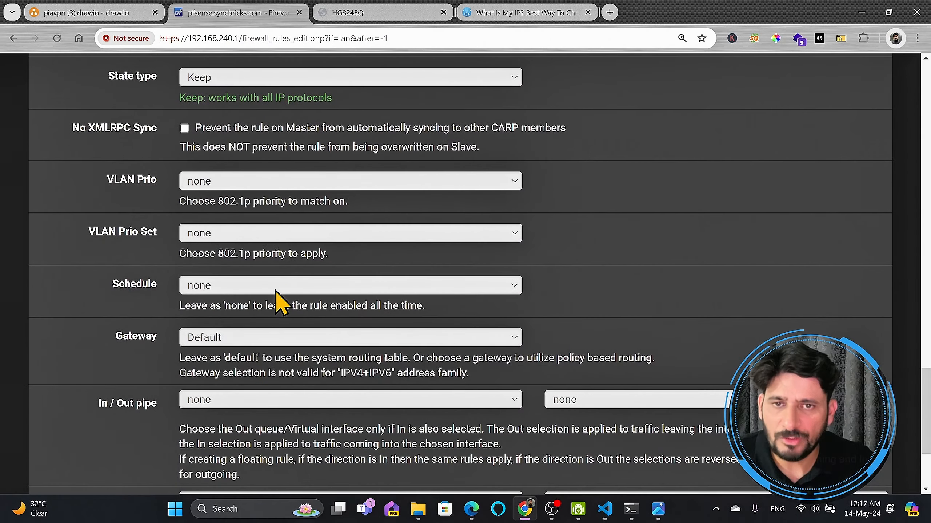
{"action": "scroll", "coordinate": [253, 300], "scroll_direction": "up", "scroll_amount": 3}
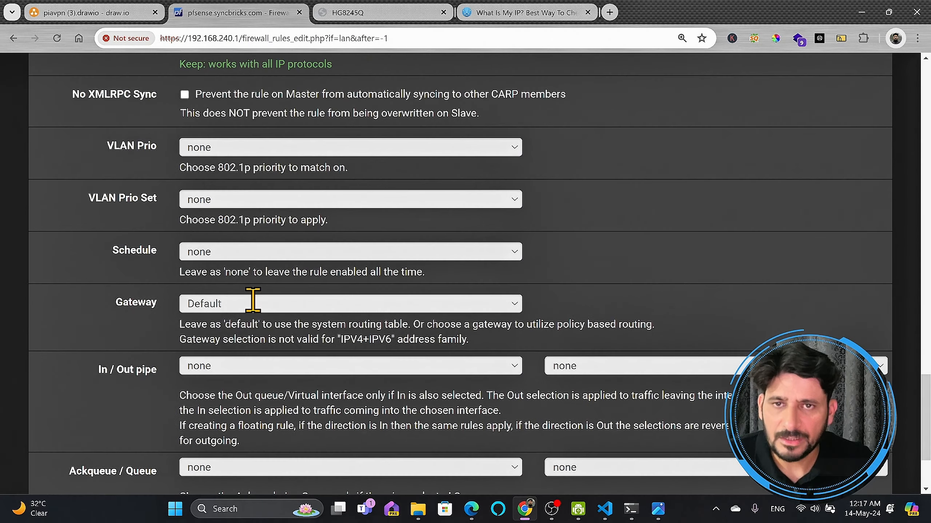
{"action": "left_click", "coordinate": [204, 306]}
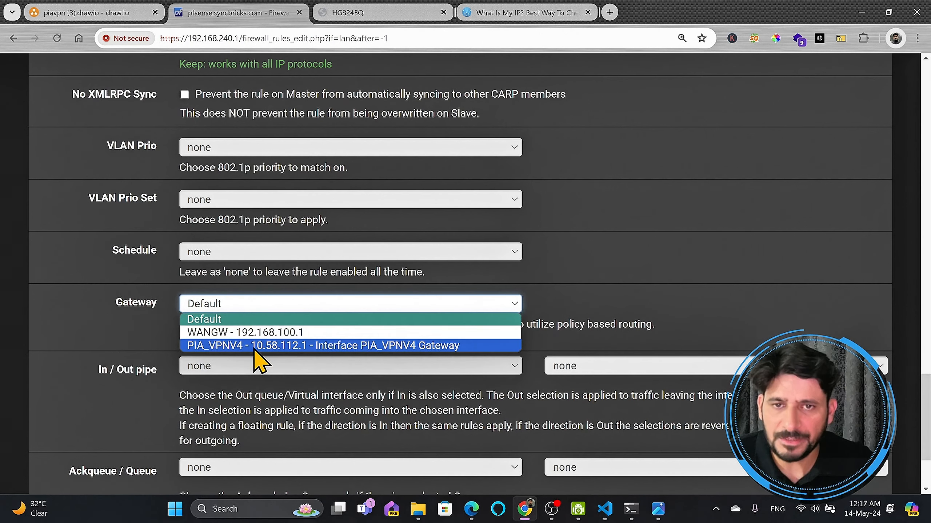
{"action": "left_click", "coordinate": [261, 346]}
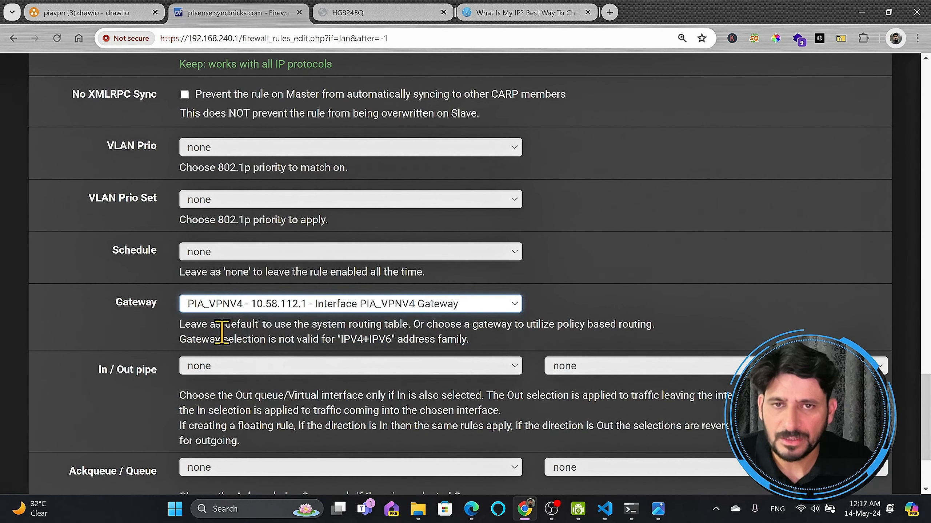
{"action": "left_click", "coordinate": [225, 304]}
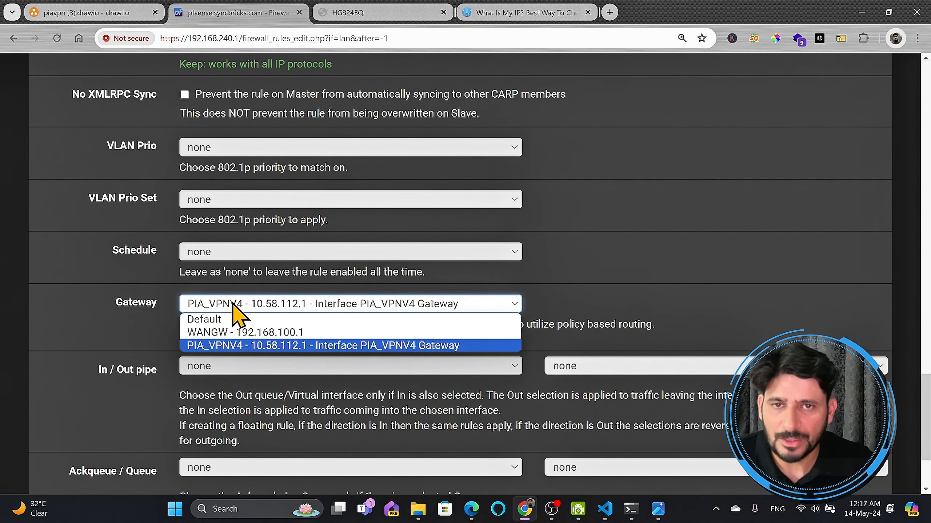
{"action": "left_click", "coordinate": [256, 348]}
Step: Save the LAN rule and apply the firewall changes, checking the new rule's gateway and source alias details in the rule list
{"action": "scroll", "coordinate": [293, 344], "scroll_direction": "down", "scroll_amount": 3}
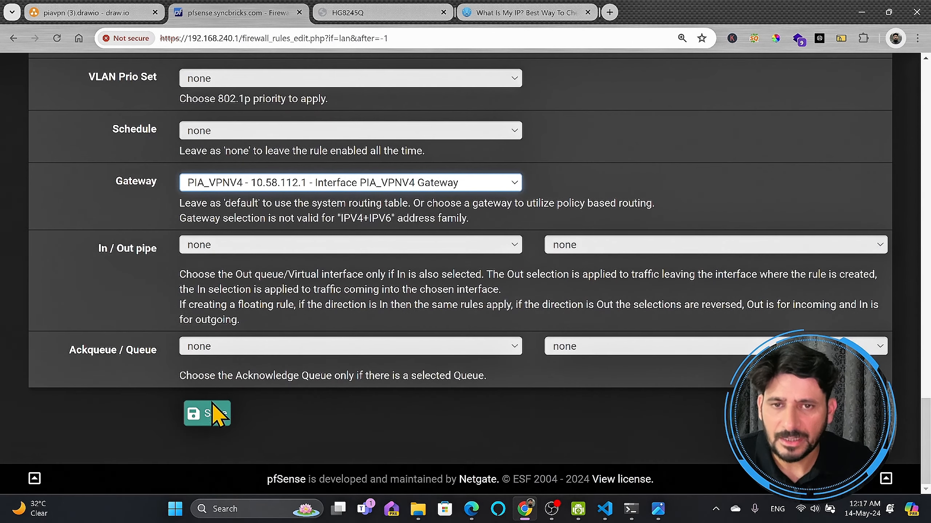
{"action": "left_click", "coordinate": [217, 414]}
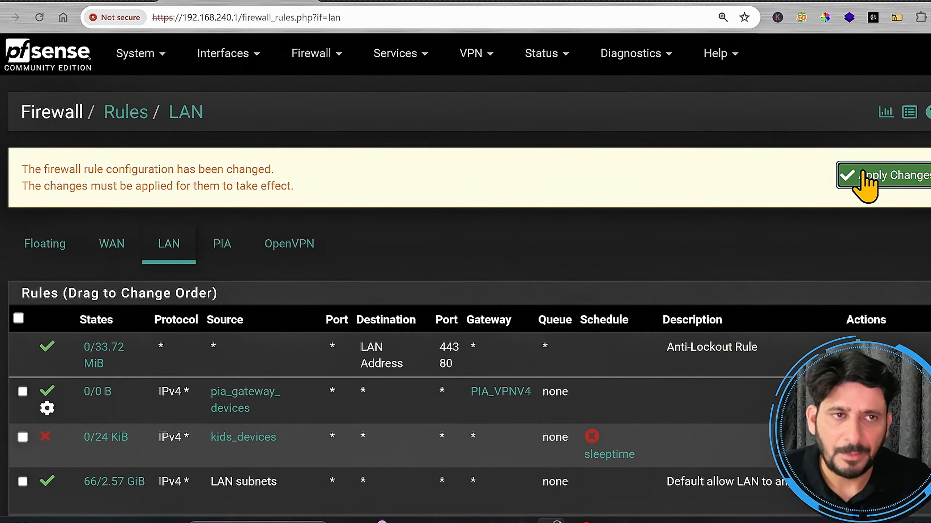
{"action": "left_click", "coordinate": [856, 175]}
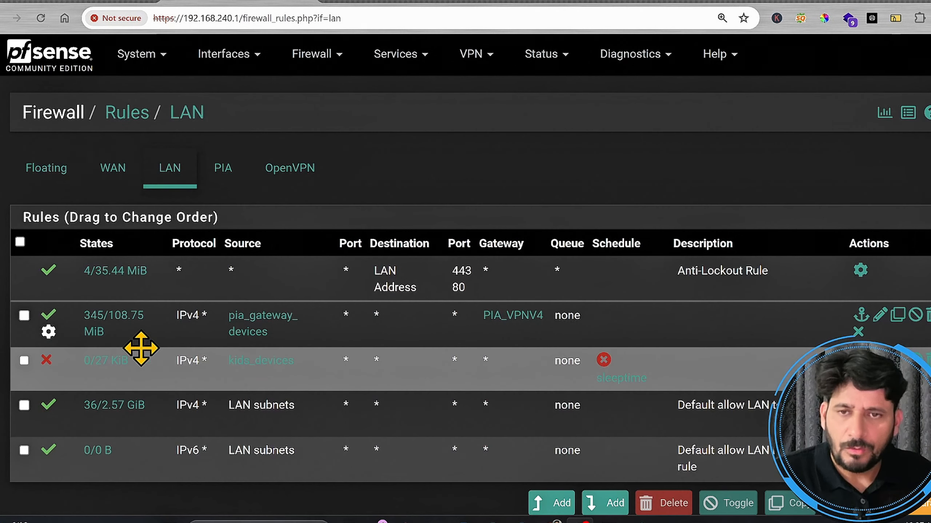
{"action": "mouse_move", "coordinate": [105, 323]}
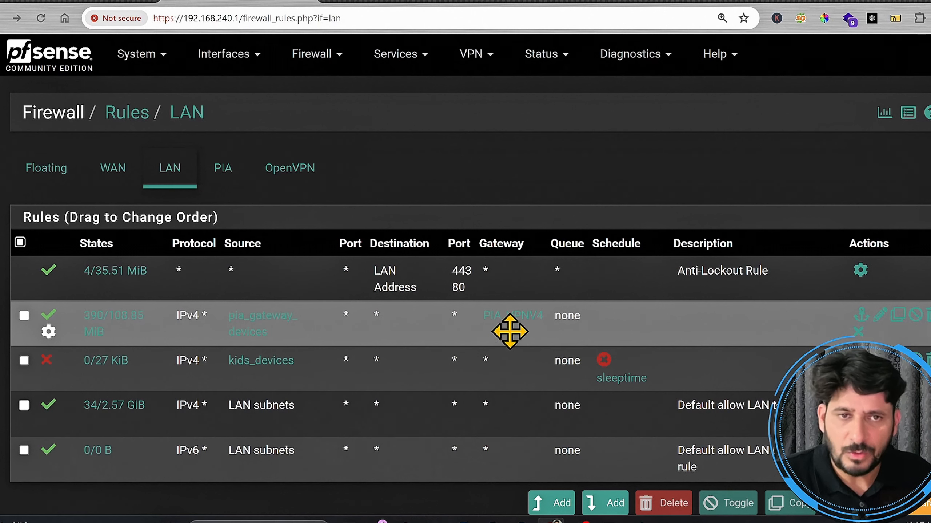
{"action": "mouse_move", "coordinate": [535, 325]}
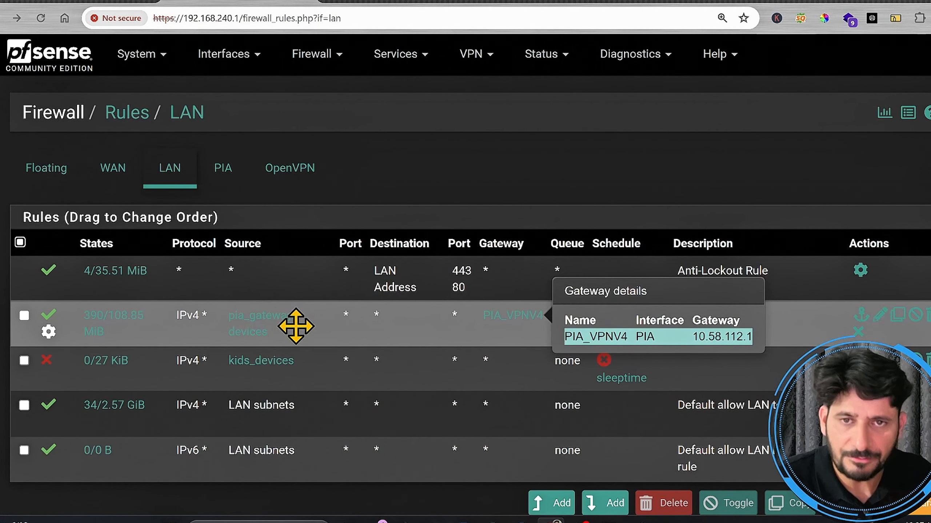
{"action": "mouse_move", "coordinate": [250, 332]}
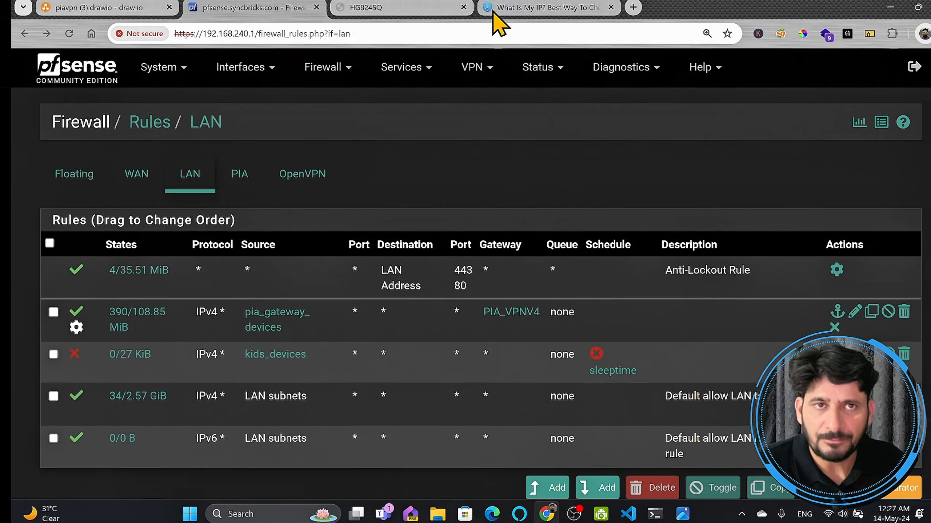
Step: Switch to the whatismyip.com page, reload it, and check the public IP location
{"action": "left_click", "coordinate": [495, 12]}
{"action": "left_click", "coordinate": [256, 38]}
{"action": "key", "text": "Return"}
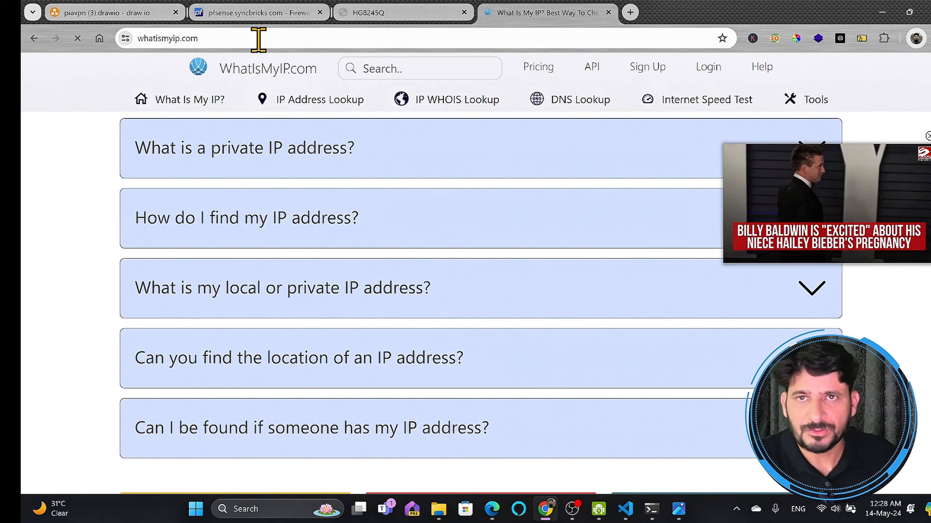
{"action": "scroll", "coordinate": [439, 158], "scroll_direction": "down", "scroll_amount": 4}
{"action": "scroll", "coordinate": [439, 158], "scroll_direction": "up", "scroll_amount": 12}
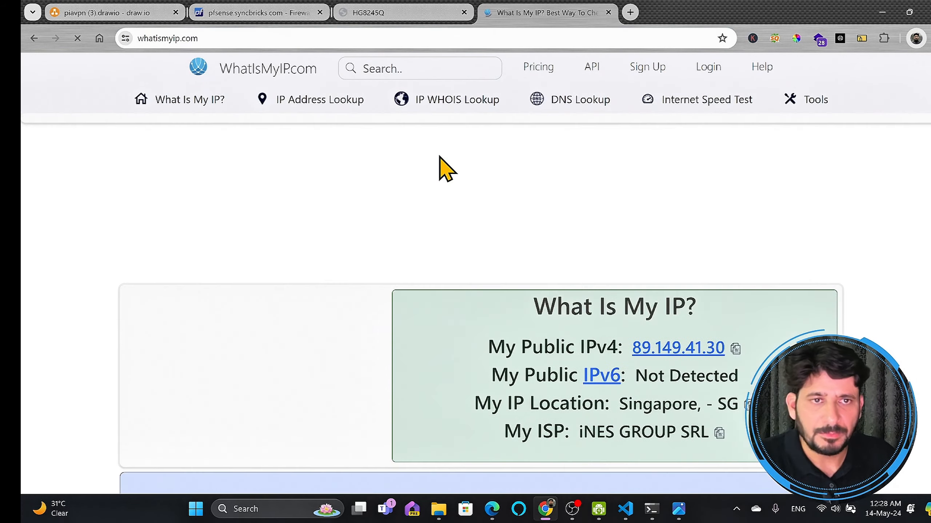
{"action": "left_click_drag", "start_coordinate": [619, 405], "coordinate": [731, 406]}
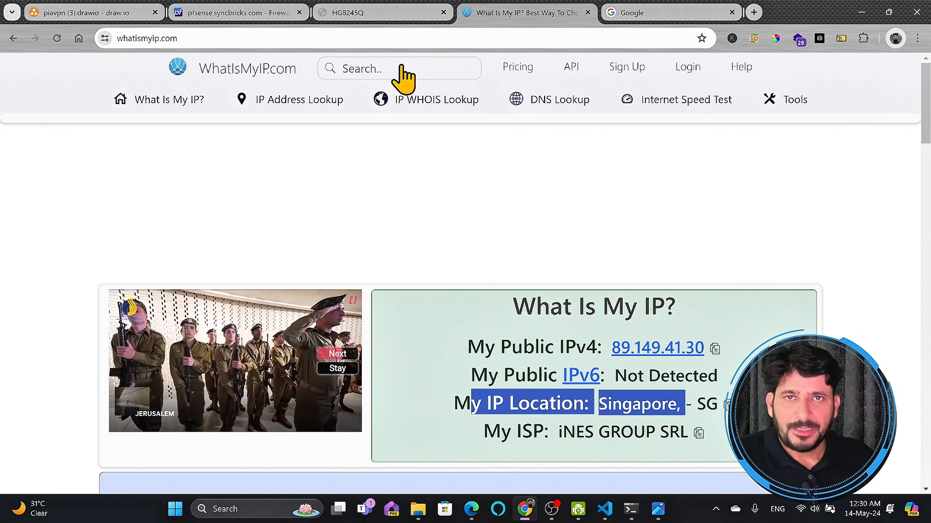
Step: Return to the pfSense LAN rules and check the Wi-Fi adapter's IPv4 address in Command Prompt
{"action": "left_click", "coordinate": [235, 14]}
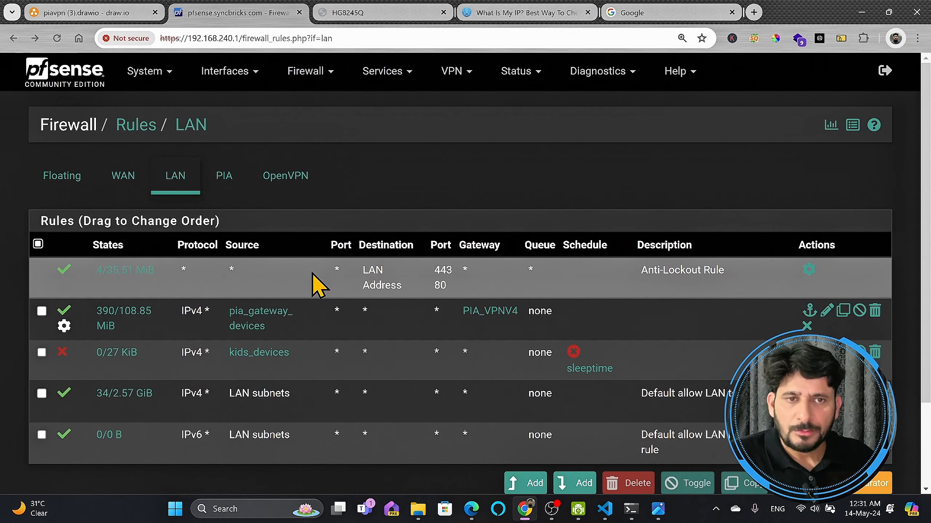
{"action": "mouse_move", "coordinate": [280, 330]}
{"action": "left_click", "coordinate": [632, 511]}
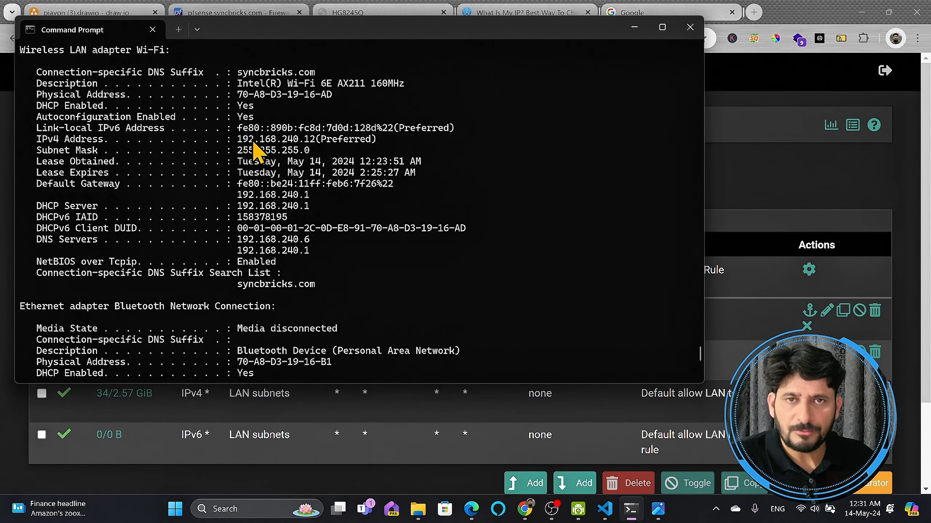
{"action": "left_click_drag", "start_coordinate": [240, 140], "coordinate": [307, 145]}
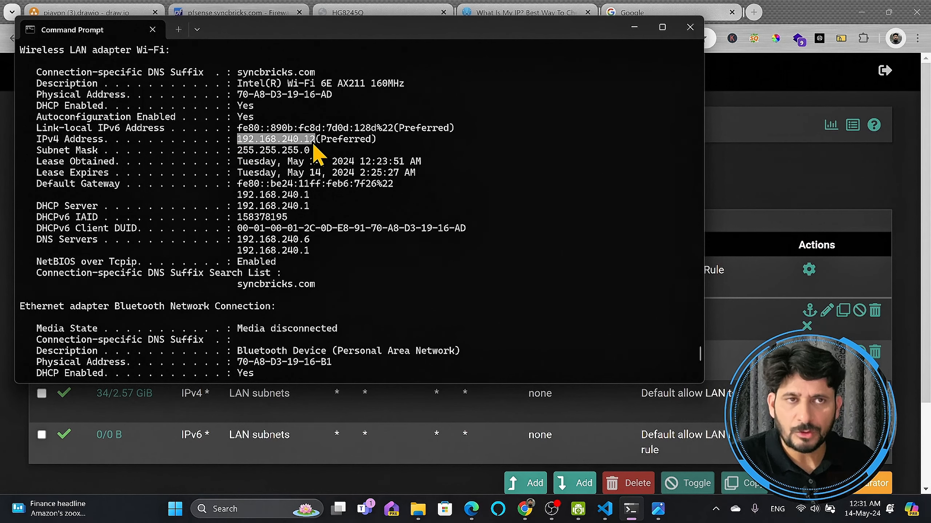
{"action": "left_click", "coordinate": [634, 27]}
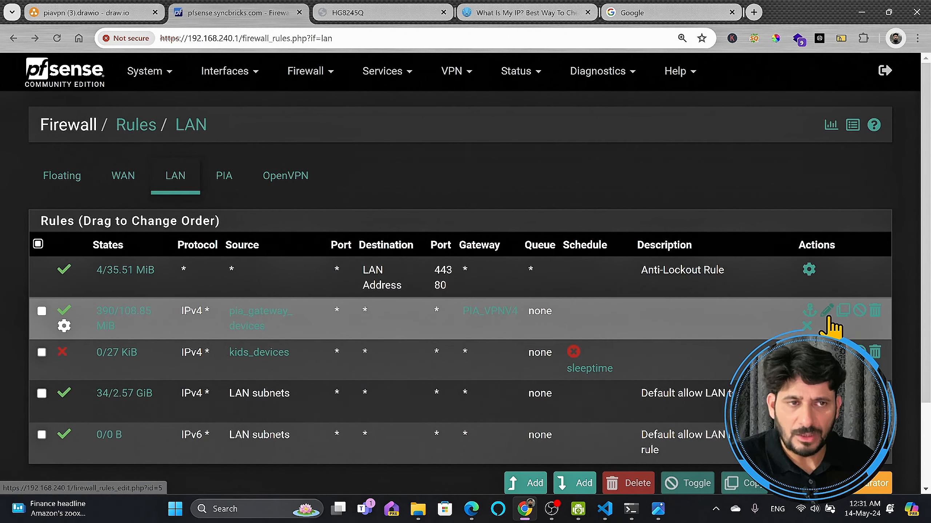
Step: Delete the laptop entry 192.168.240.12 from the pia_gateway_devices alias, then save and apply the alias changes
{"action": "left_click", "coordinate": [257, 323]}
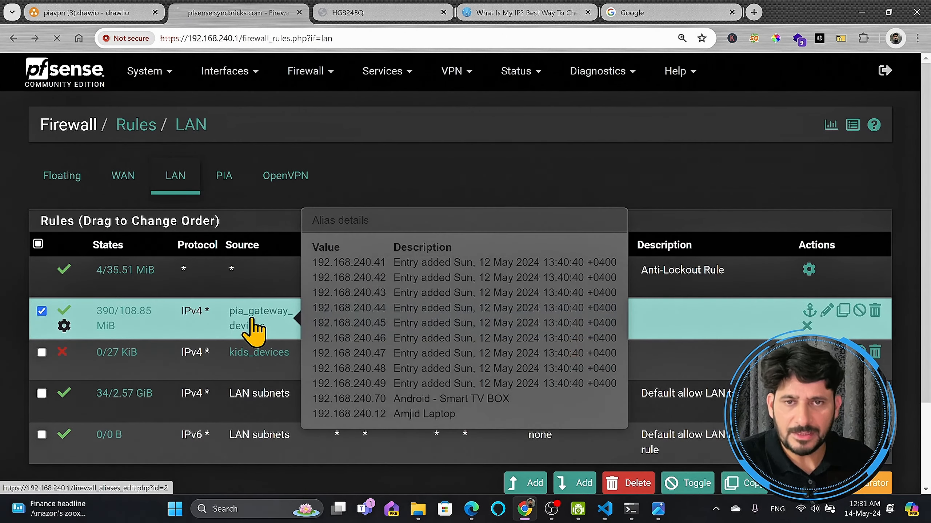
{"action": "scroll", "coordinate": [306, 307], "scroll_direction": "down", "scroll_amount": 10}
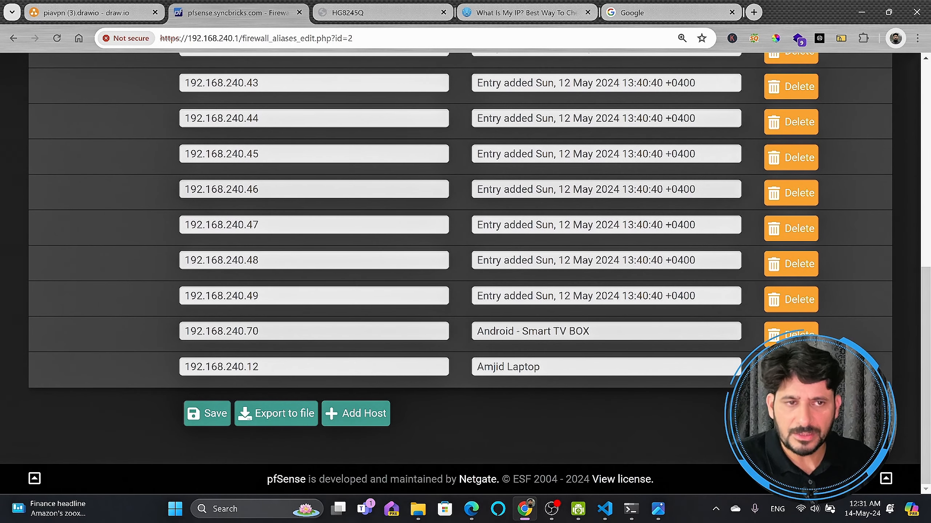
{"action": "left_click", "coordinate": [790, 367]}
{"action": "left_click", "coordinate": [206, 418]}
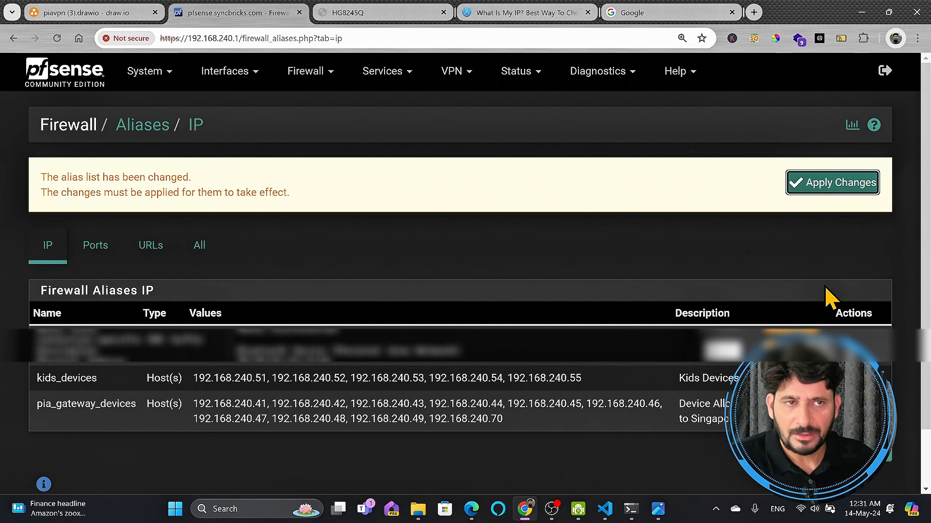
{"action": "left_click", "coordinate": [826, 189]}
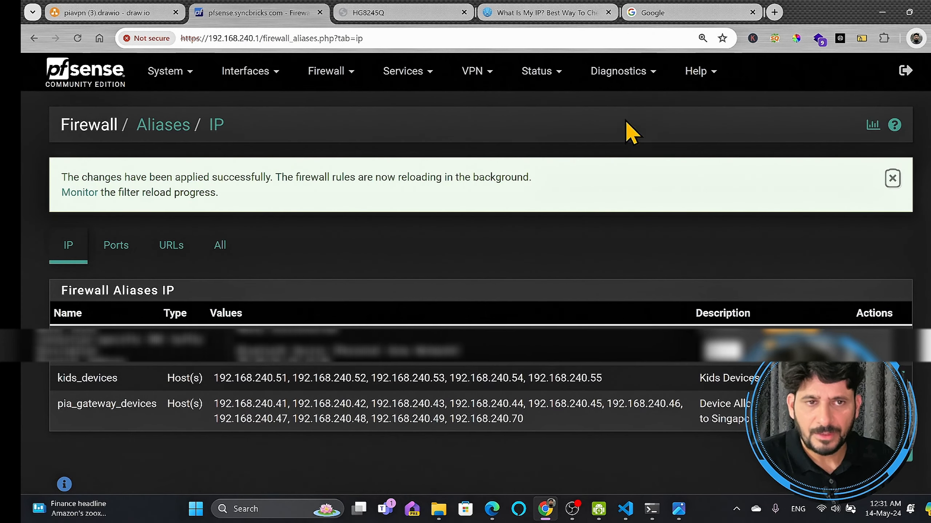
Step: Reload whatismyip.com and check the IP location and ISP with the laptop removed from the alias
{"action": "left_click", "coordinate": [546, 14]}
{"action": "left_click", "coordinate": [491, 38]}
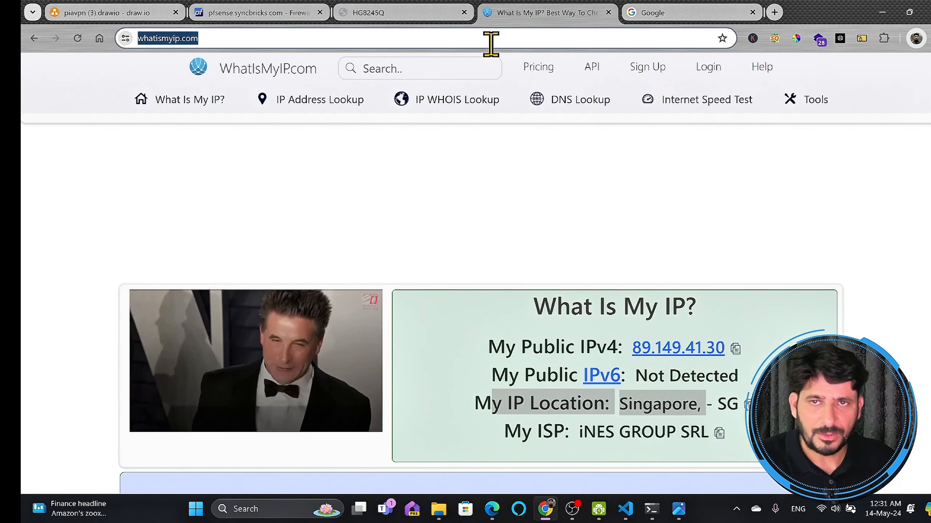
{"action": "key", "text": "Return"}
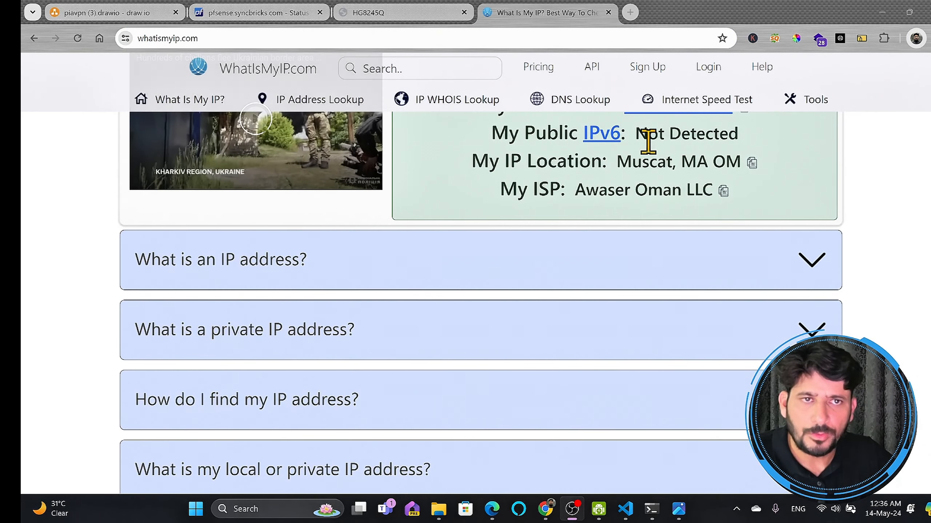
{"action": "left_click_drag", "start_coordinate": [502, 194], "coordinate": [605, 188]}
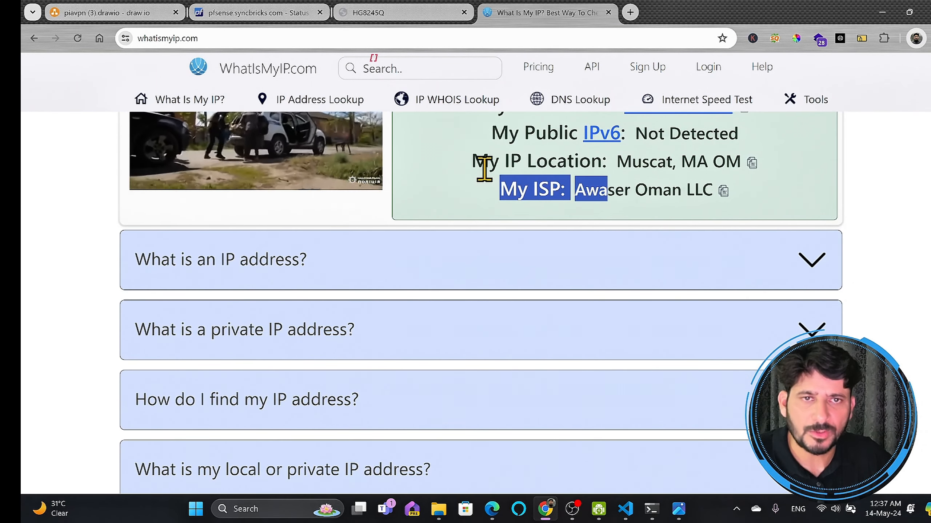
{"action": "left_click_drag", "start_coordinate": [489, 163], "coordinate": [739, 168]}
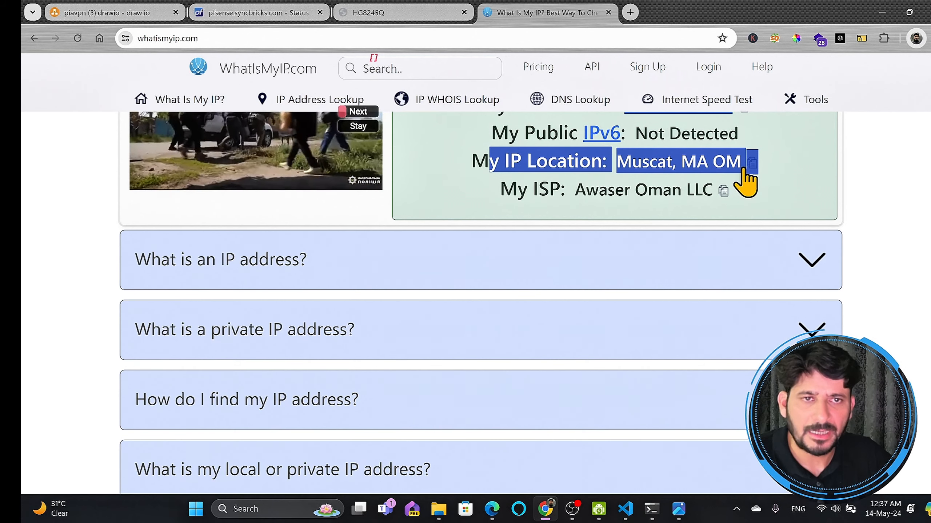
{"action": "left_click_drag", "start_coordinate": [502, 191], "coordinate": [689, 193]}
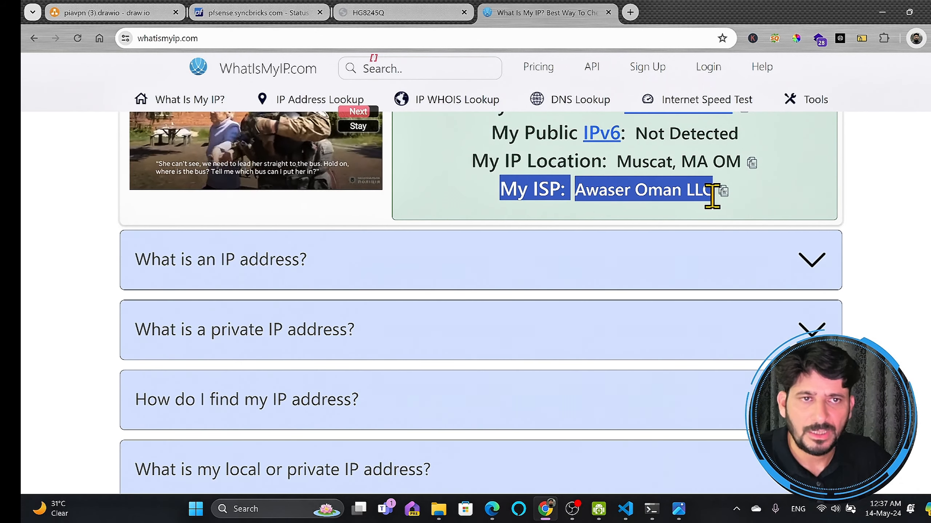
Step: Switch to the draw.io network diagram and examine the pfSense and laptop nodes and their connection path
{"action": "left_click", "coordinate": [128, 15]}
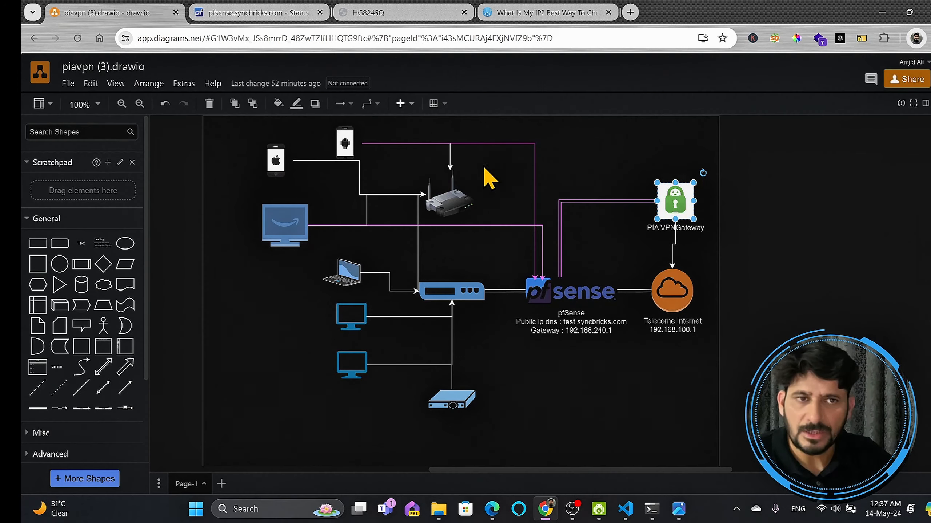
{"action": "left_click", "coordinate": [583, 310]}
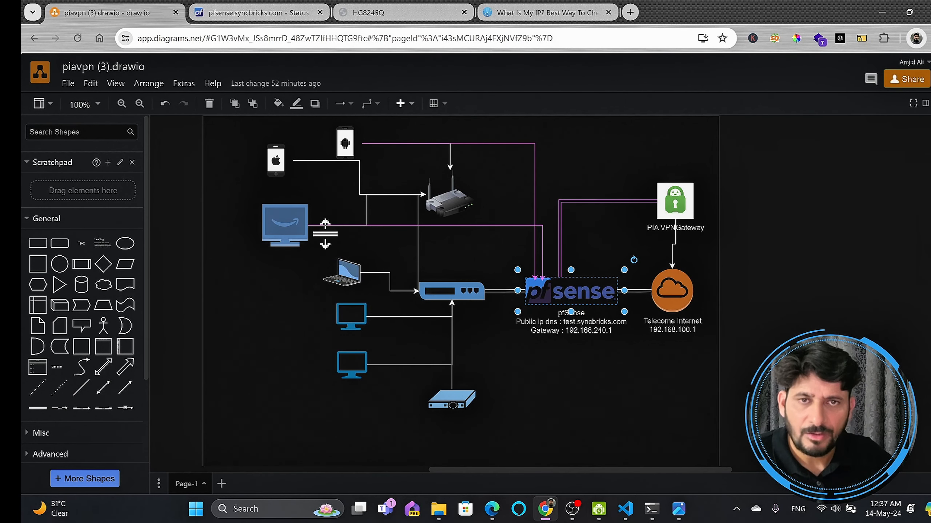
{"action": "left_click", "coordinate": [342, 273]}
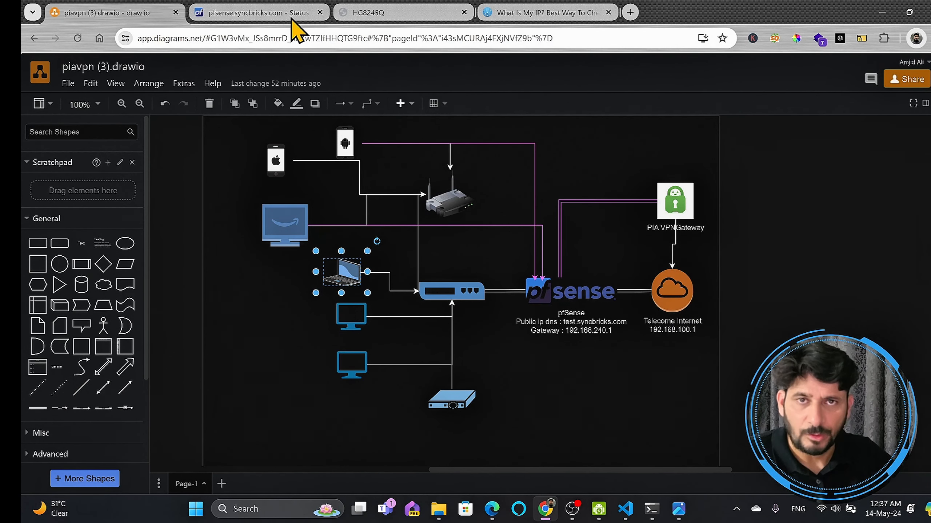
Step: Return to pfSense and display the LAN firewall rules
{"action": "left_click", "coordinate": [257, 13]}
{"action": "left_click", "coordinate": [323, 76]}
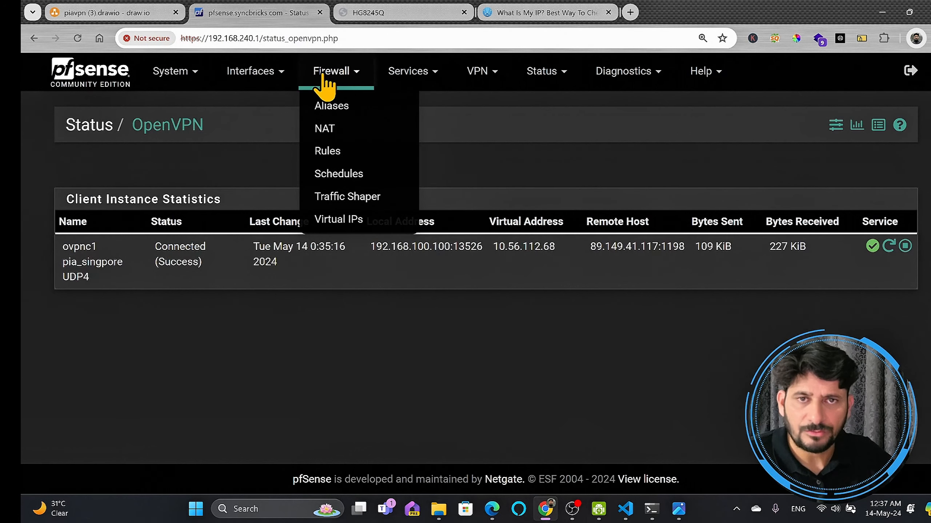
{"action": "left_click", "coordinate": [347, 150]}
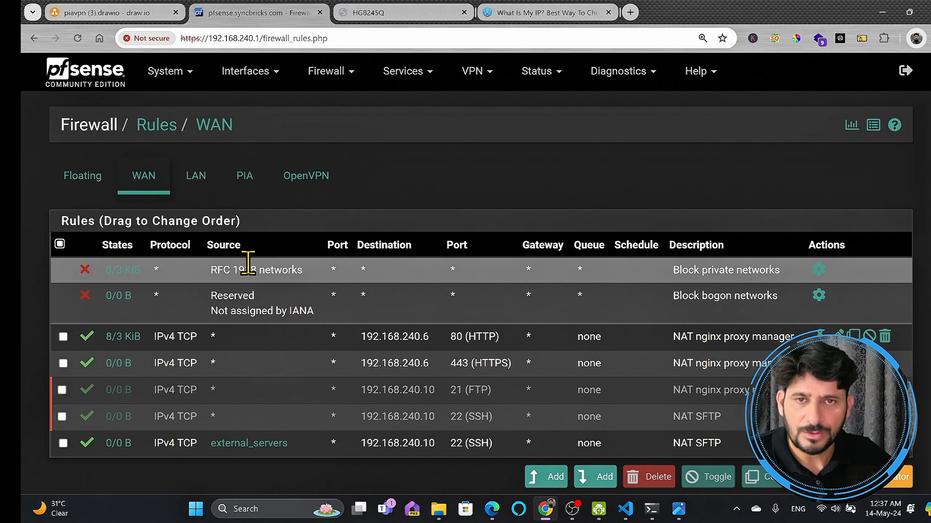
{"action": "left_click", "coordinate": [205, 181]}
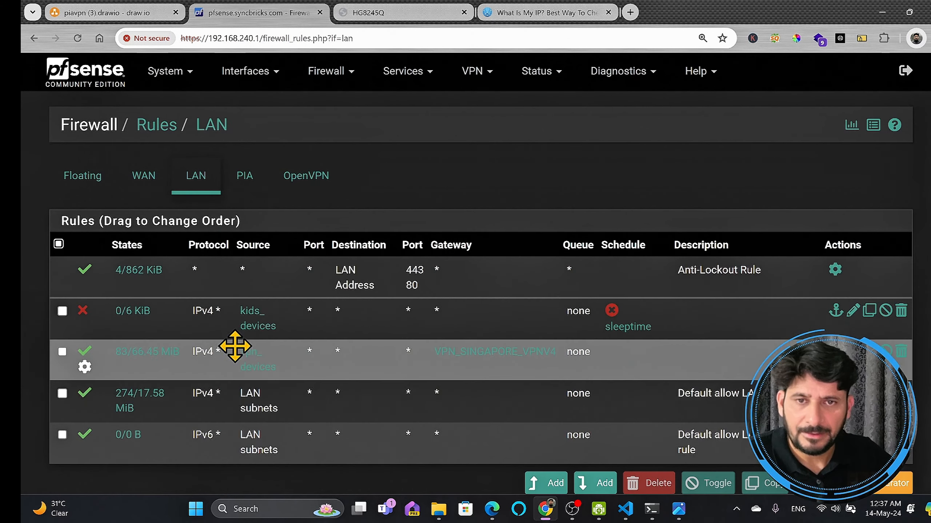
Step: Add host 192.168.240.12 to the vpn_devices alias with a description identifying the owner's laptop, then save and apply the alias changes
{"action": "mouse_move", "coordinate": [258, 377]}
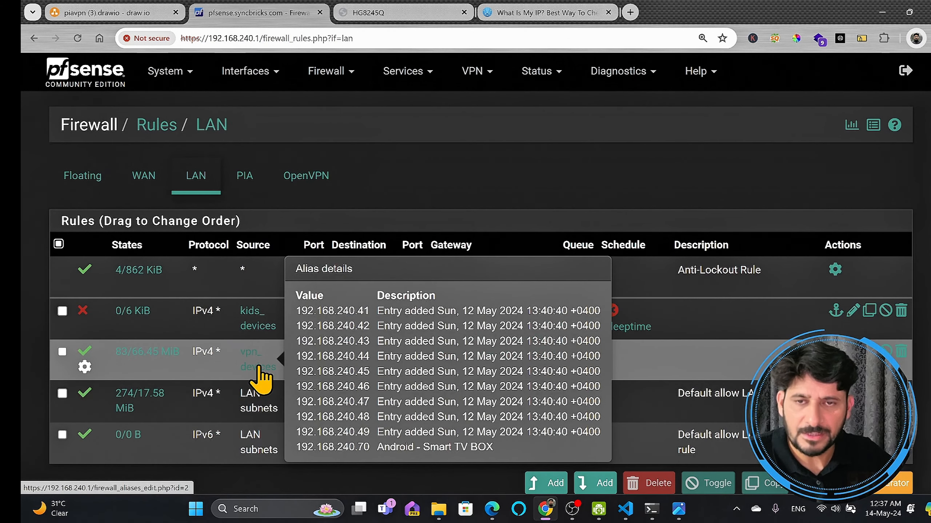
{"action": "left_click", "coordinate": [259, 369]}
{"action": "scroll", "coordinate": [463, 341], "scroll_direction": "down", "scroll_amount": 8}
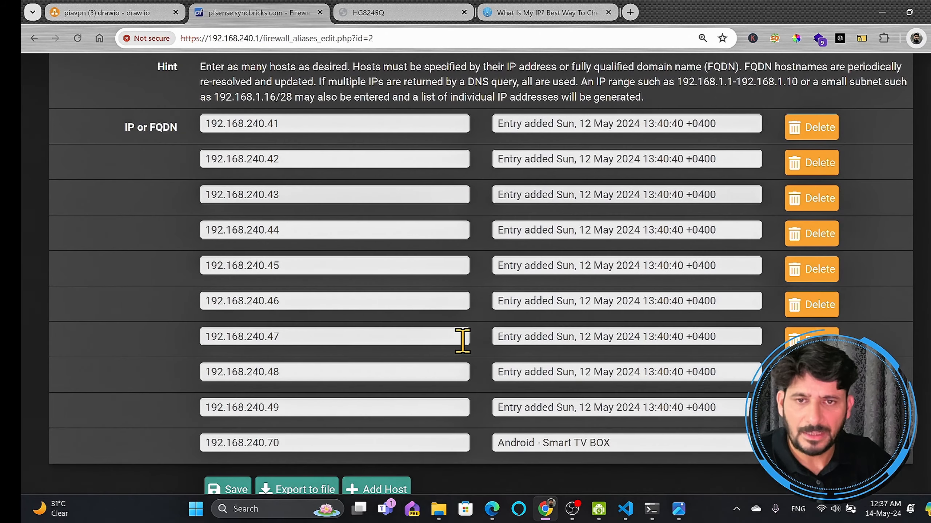
{"action": "scroll", "coordinate": [286, 429], "scroll_direction": "down", "scroll_amount": 2}
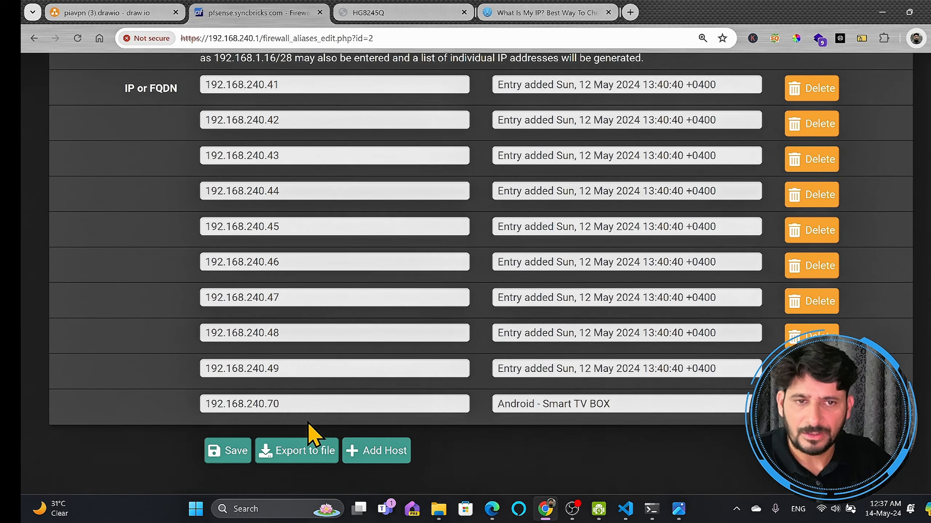
{"action": "left_click", "coordinate": [377, 416]}
{"action": "left_click", "coordinate": [295, 402]}
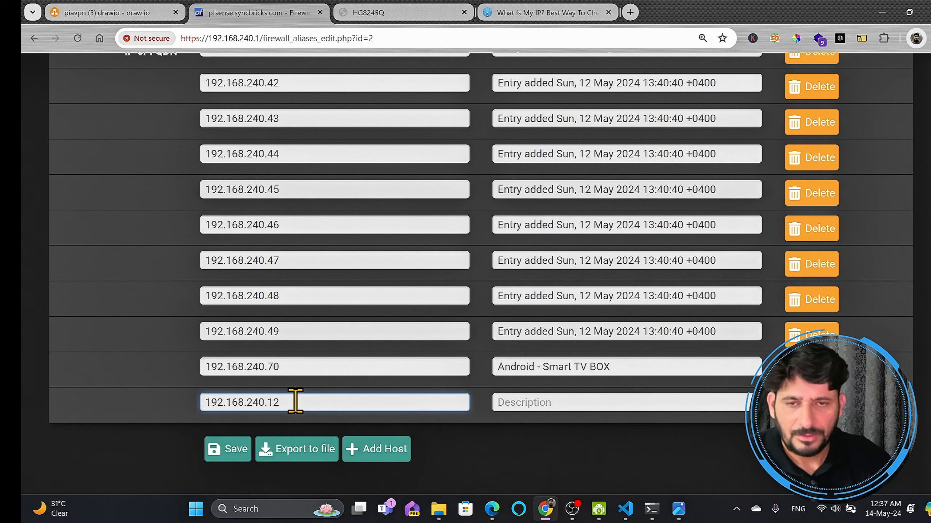
{"action": "left_click", "coordinate": [532, 409]}
{"action": "type", "text": "amjid laptop"}
{"action": "left_click", "coordinate": [229, 449]}
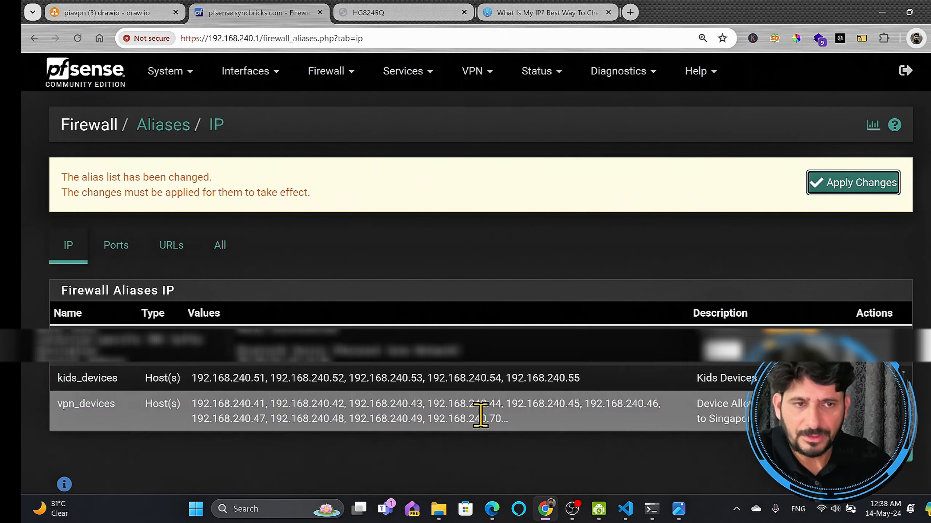
{"action": "left_click", "coordinate": [857, 188]}
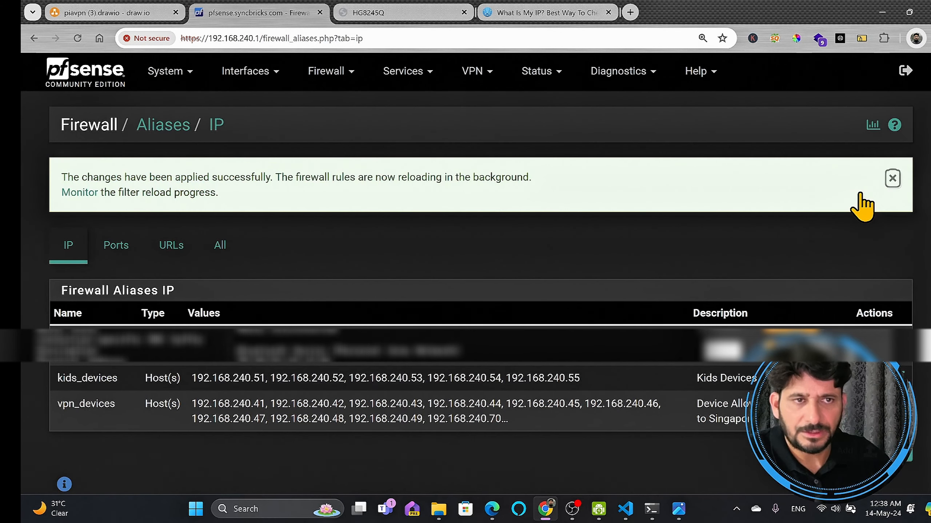
Step: Reload whatismyip.com and check the public IPv4 address, IP location and ISP with the laptop in the vpn_devices alias
{"action": "left_click", "coordinate": [500, 13]}
{"action": "left_click", "coordinate": [77, 39]}
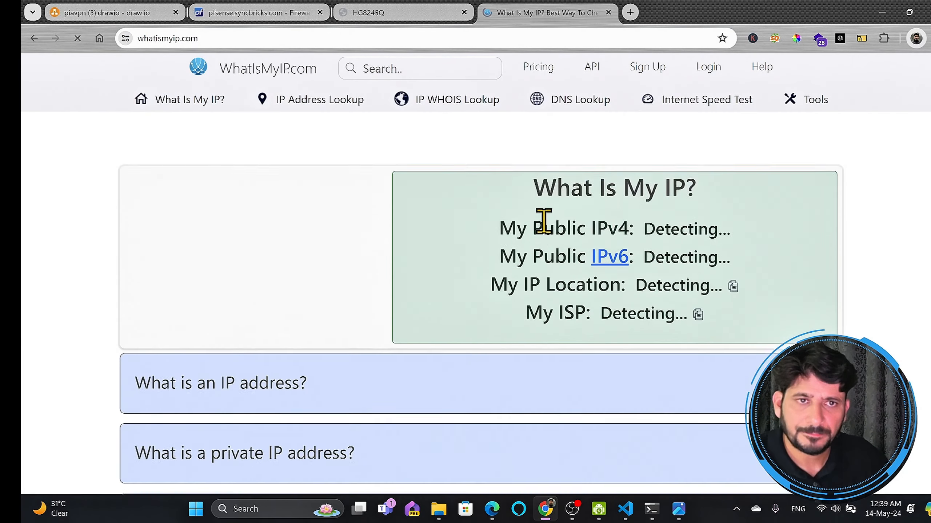
{"action": "scroll", "coordinate": [623, 310], "scroll_direction": "down", "scroll_amount": 3}
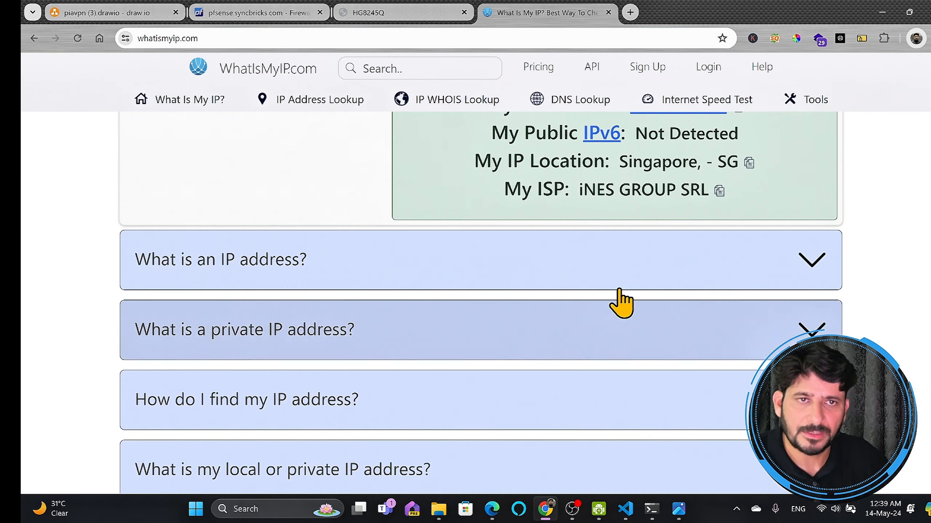
{"action": "scroll", "coordinate": [619, 301], "scroll_direction": "up", "scroll_amount": 3}
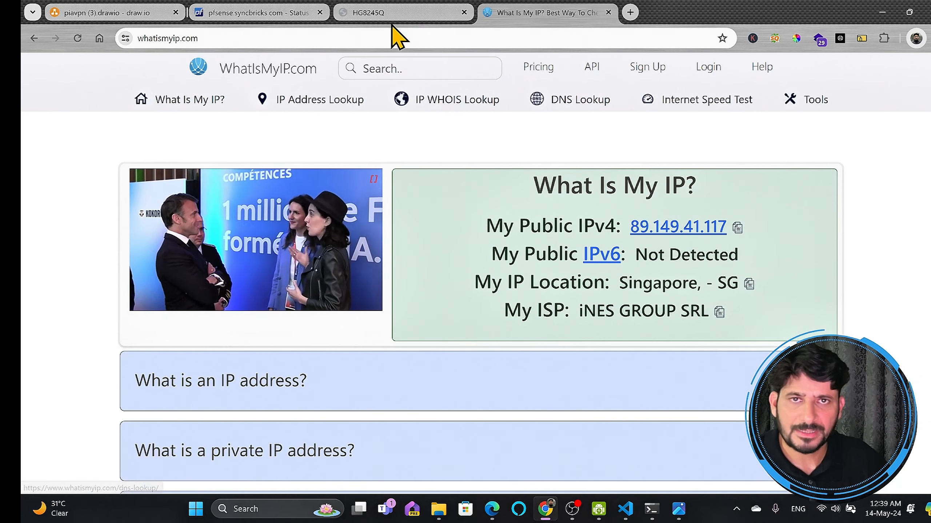
Step: Return to the pfSense OpenVPN status and compare the client's remote host and virtual addresses with the public IP
{"action": "left_click", "coordinate": [366, 14]}
{"action": "left_click", "coordinate": [311, 13]}
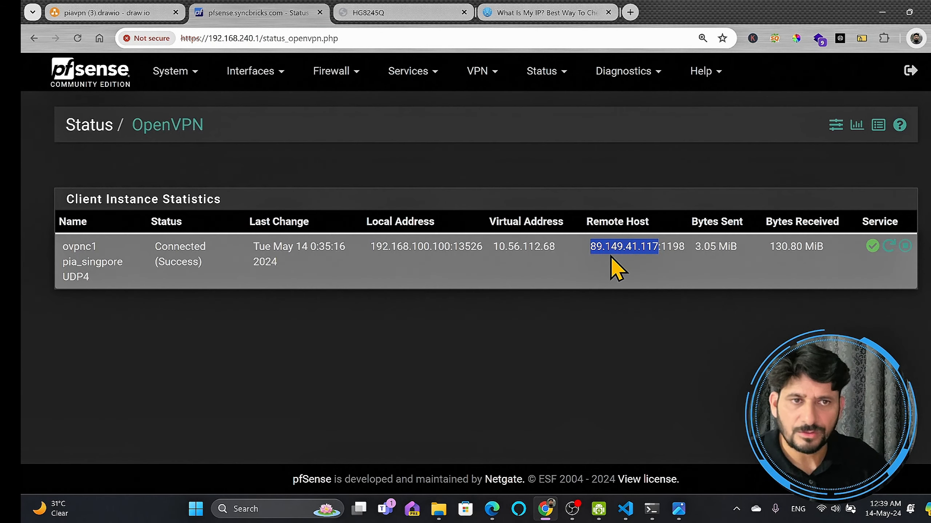
{"action": "double_click", "coordinate": [563, 252]}
Step: Display the pfSense dashboard and examine the WANGW and VPN_SINGAPORE_VPNV4 gateway entries
{"action": "left_click", "coordinate": [330, 71]}
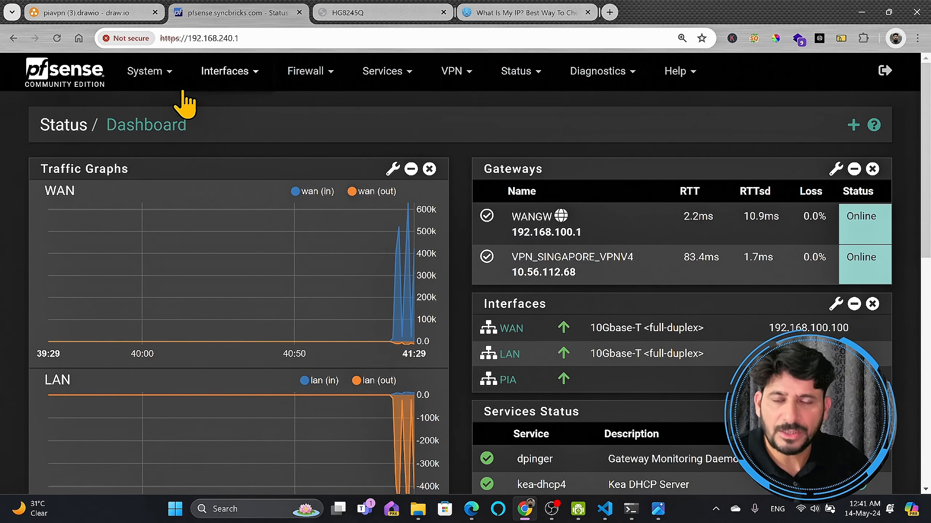
{"action": "left_click_drag", "start_coordinate": [512, 256], "coordinate": [645, 274]}
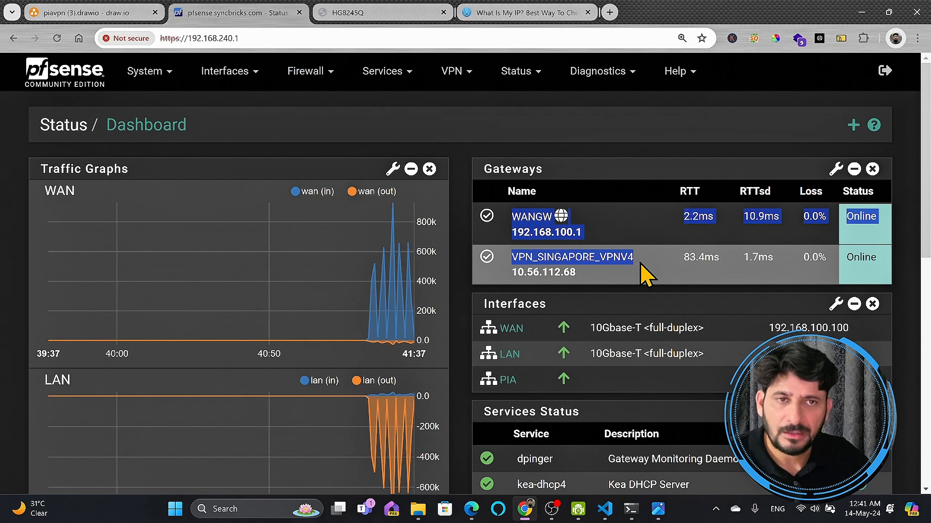
{"action": "left_click", "coordinate": [643, 269]}
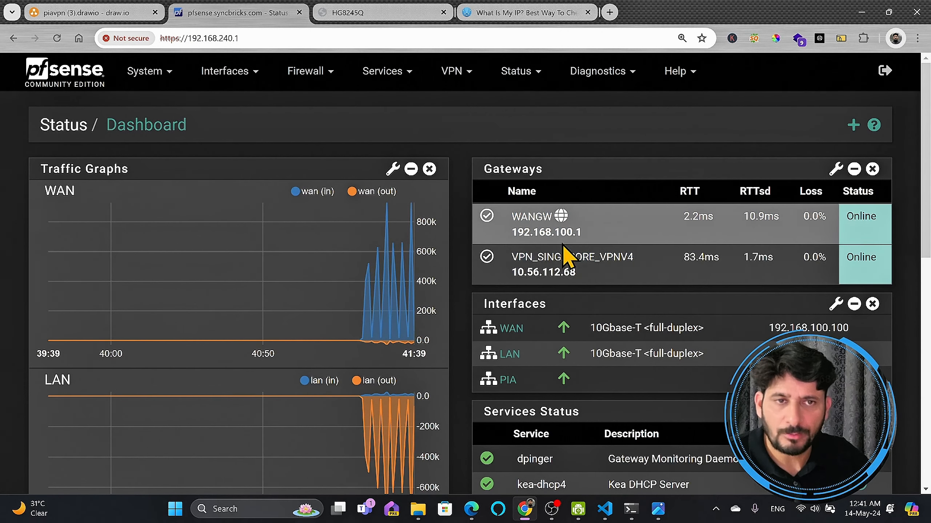